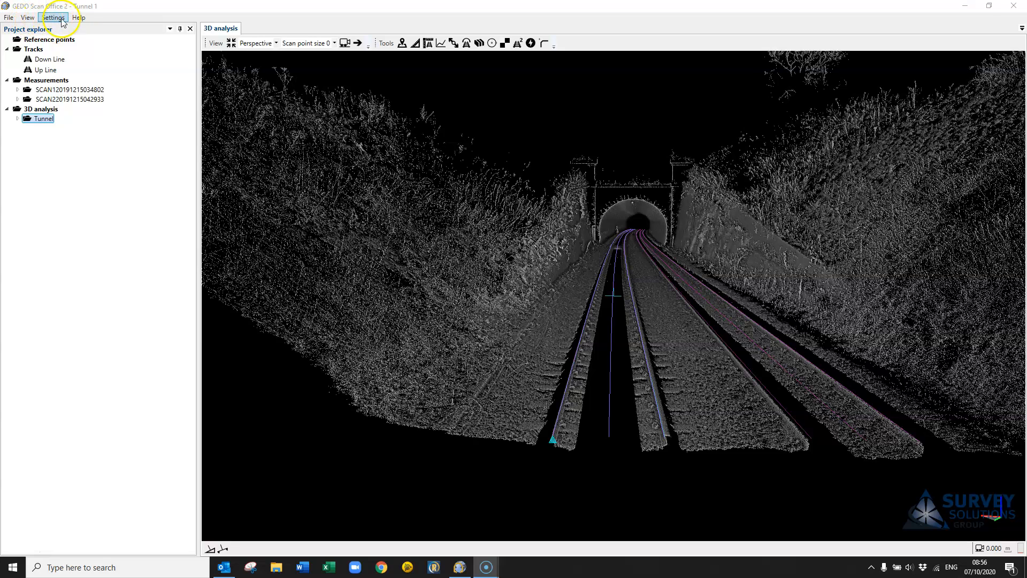
# Step: Show the Section view temporarily, examine the track cross-section up close, and hide the view again
pyautogui.click(31, 18)
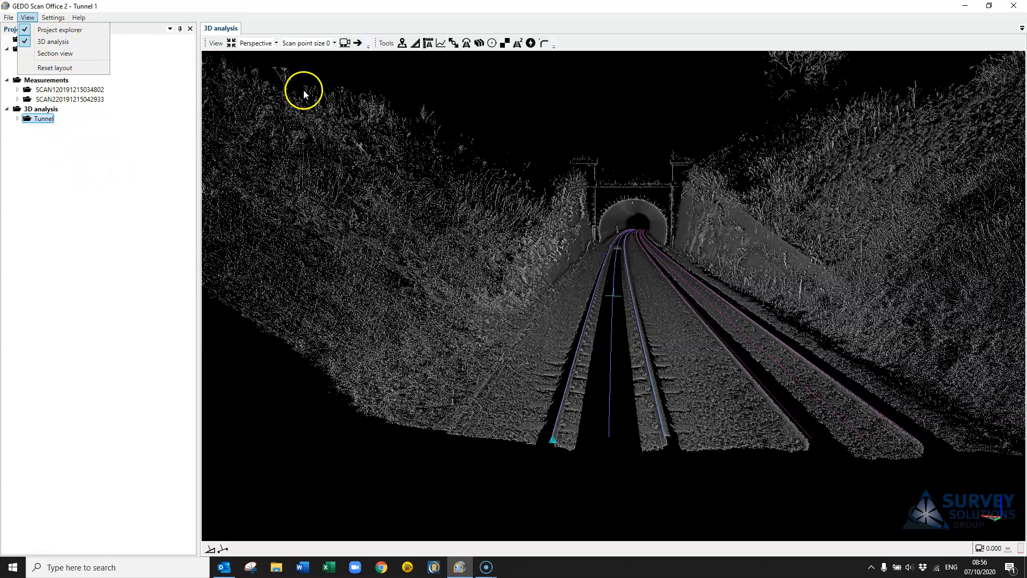
pyautogui.click(55, 53)
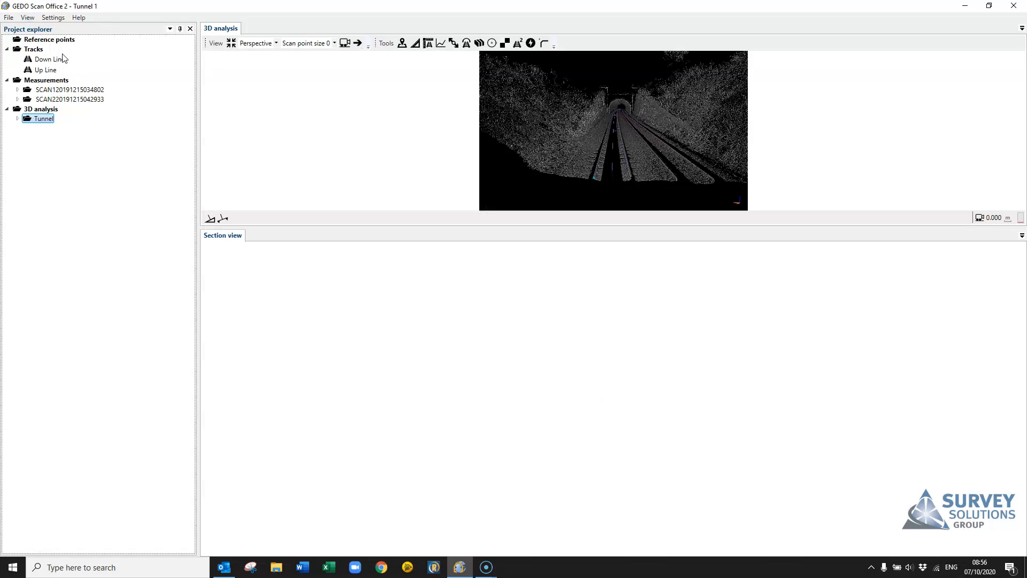
pyautogui.click(68, 57)
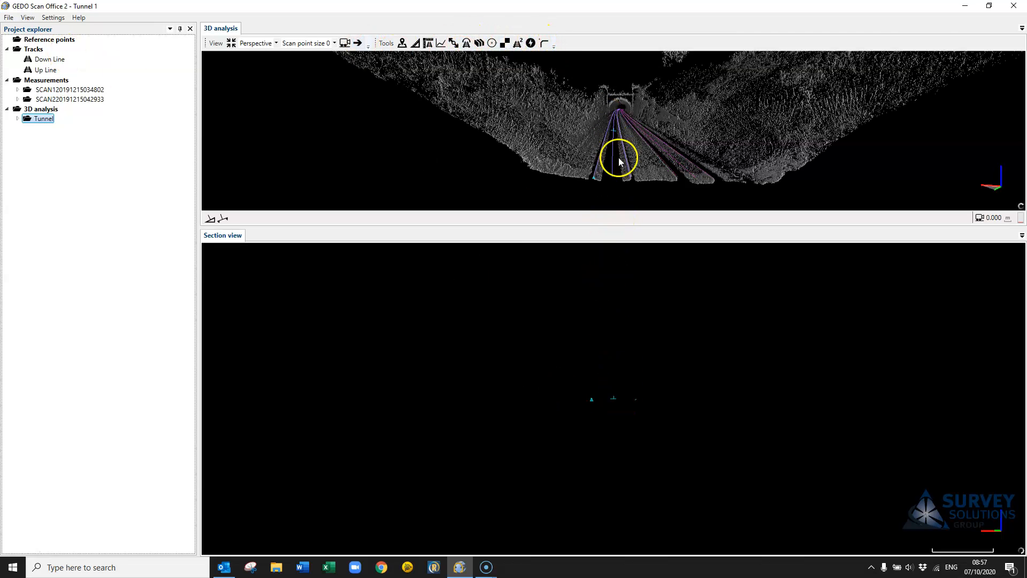
pyautogui.click(628, 408)
pyautogui.moveTo(628, 411); pyautogui.dragTo(626, 430)
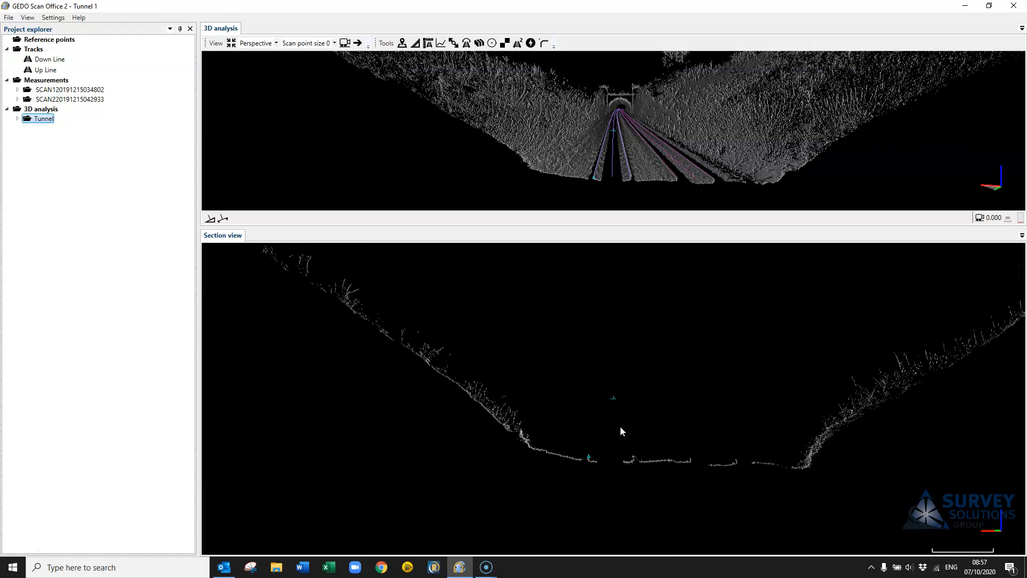
pyautogui.scroll(5, 611, 435)
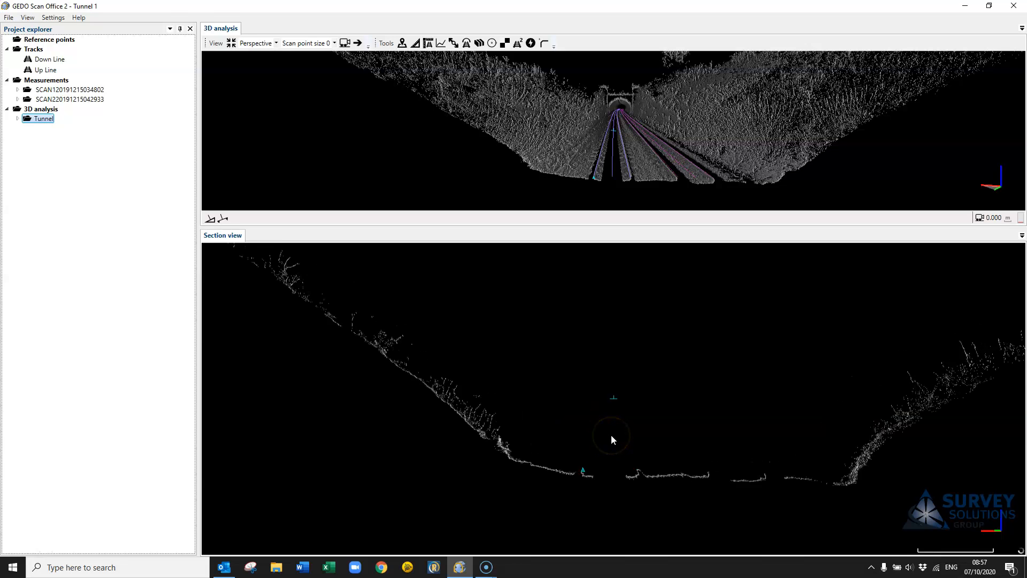
pyautogui.scroll(1, 611, 435)
pyautogui.moveTo(611, 437); pyautogui.dragTo(613, 422)
pyautogui.scroll(1, 611, 455)
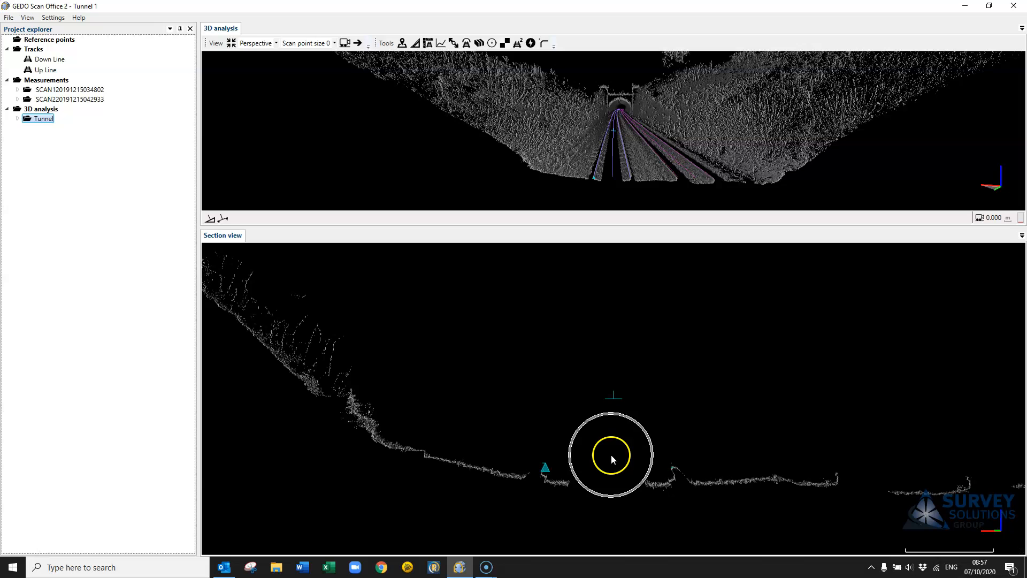
pyautogui.click(27, 17)
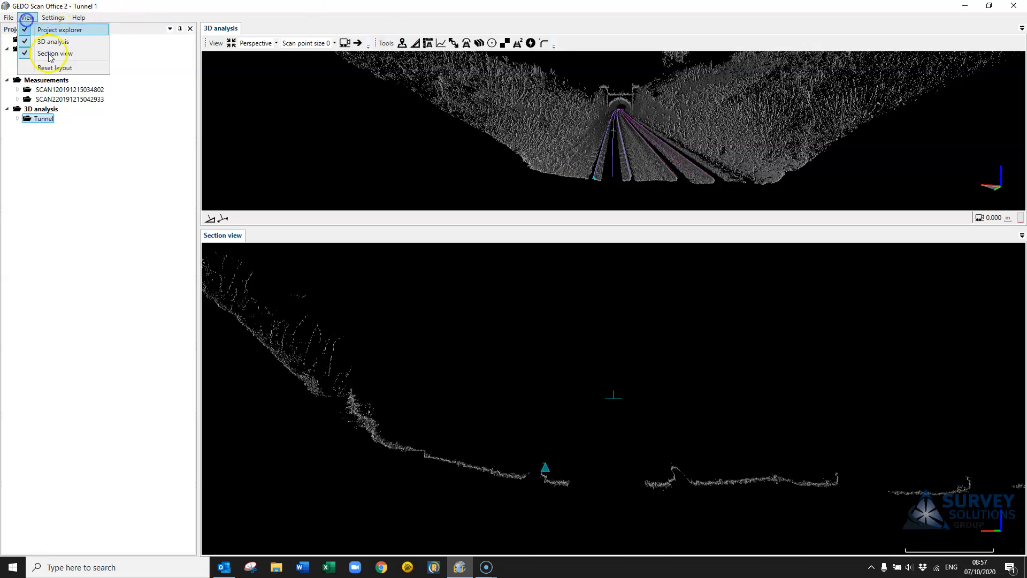
pyautogui.click(53, 57)
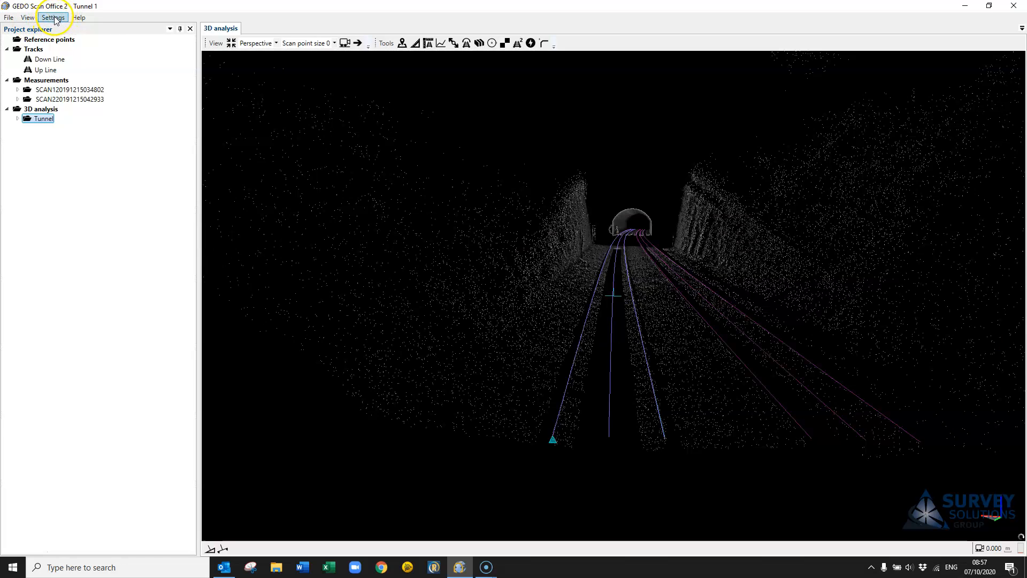
# Step: Set the 3D rendering brightness in the view settings to between default and high
pyautogui.click(54, 18)
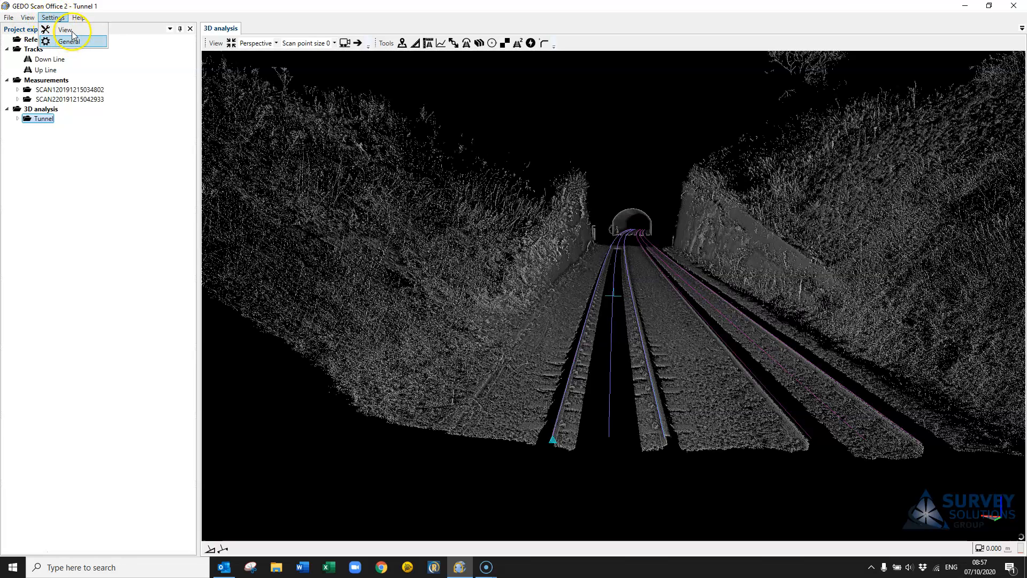
pyautogui.click(71, 32)
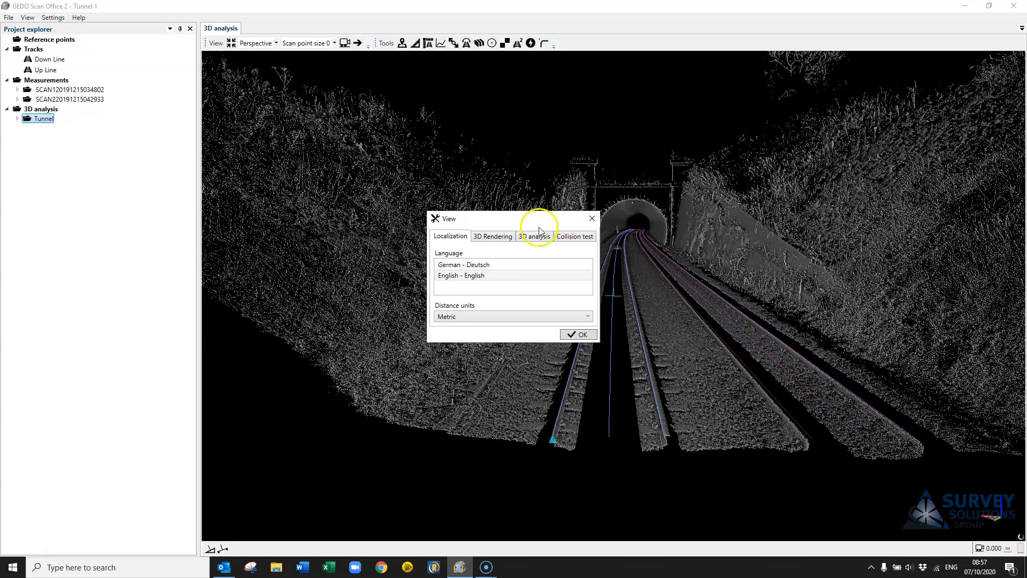
pyautogui.click(495, 237)
pyautogui.click(551, 266)
pyautogui.click(549, 265)
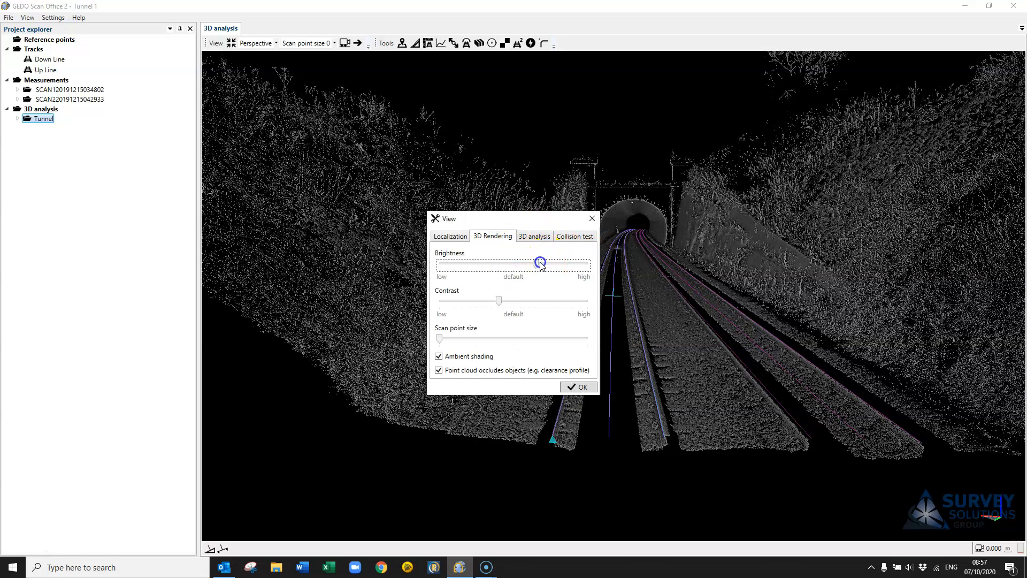
pyautogui.click(547, 265)
pyautogui.click(547, 264)
pyautogui.click(542, 265)
pyautogui.click(545, 265)
pyautogui.click(552, 264)
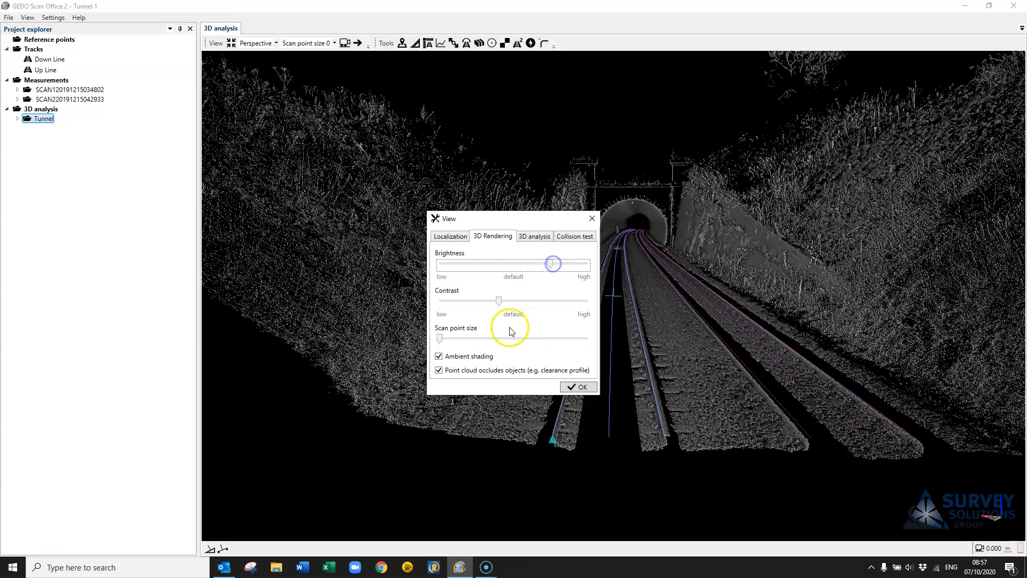
# Step: Try switching ambient shading off and on, and review the 3D analysis and collision test view settings
pyautogui.click(439, 357)
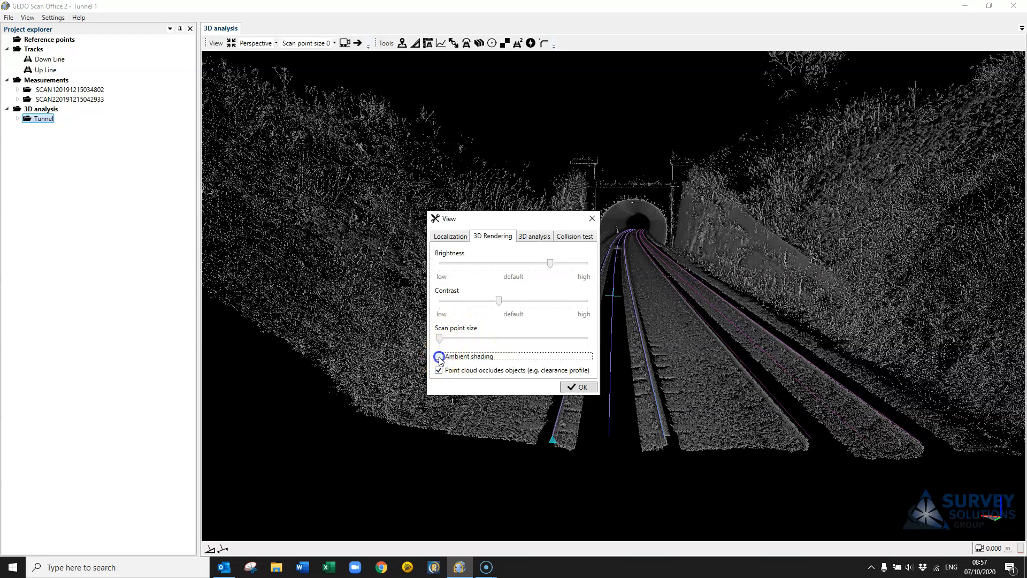
pyautogui.click(439, 357)
pyautogui.click(537, 236)
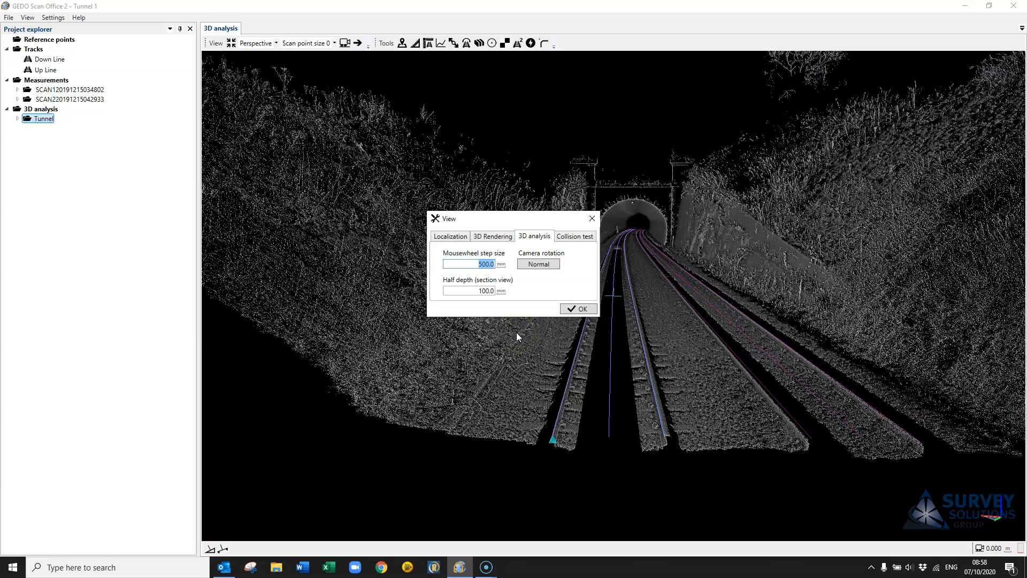
pyautogui.click(574, 240)
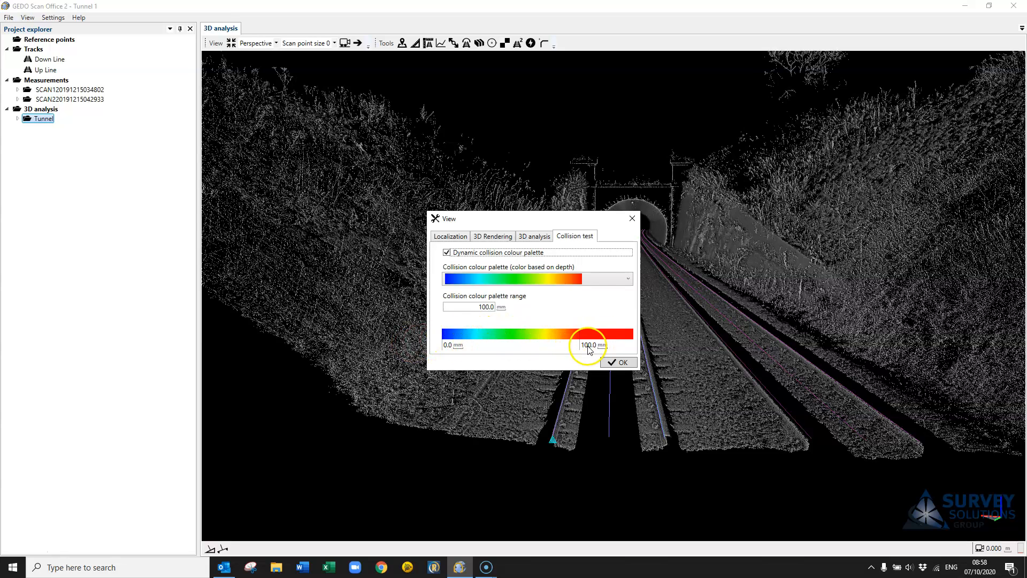
pyautogui.click(633, 217)
# Step: Review the Exports and Merge Tracks options in the general settings and close them
pyautogui.click(53, 18)
pyautogui.click(68, 43)
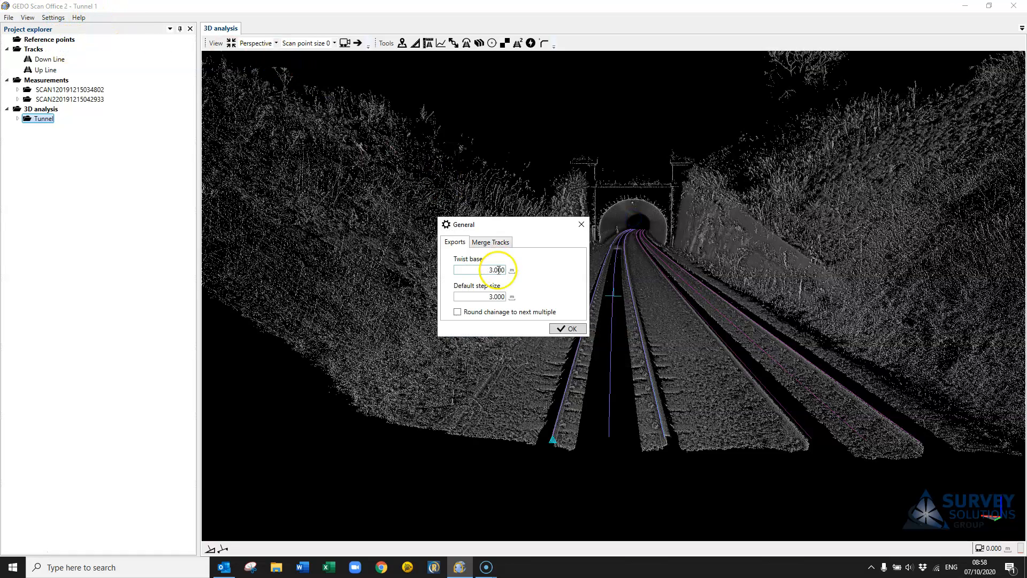
pyautogui.moveTo(504, 218); pyautogui.dragTo(540, 209)
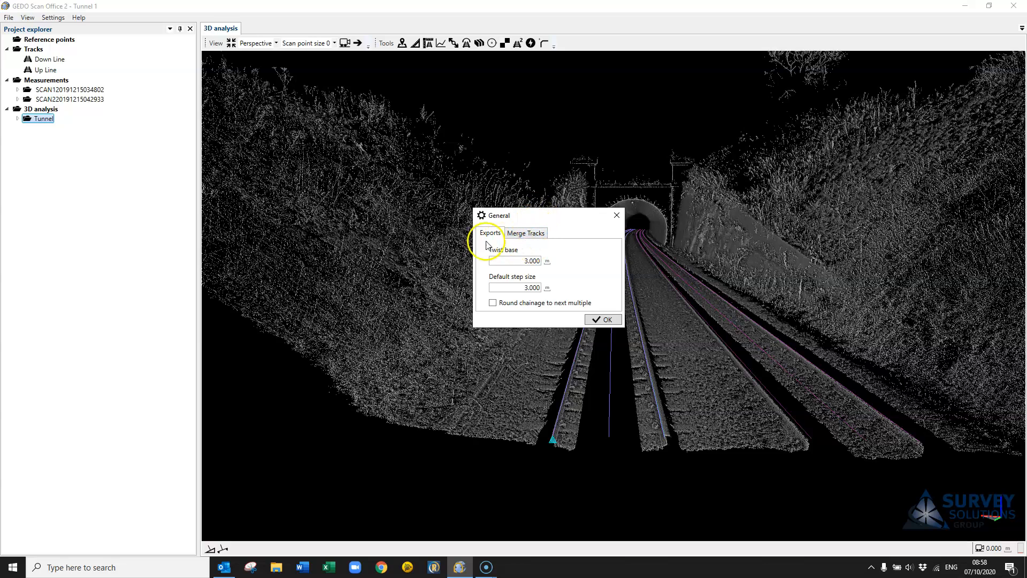
pyautogui.click(524, 232)
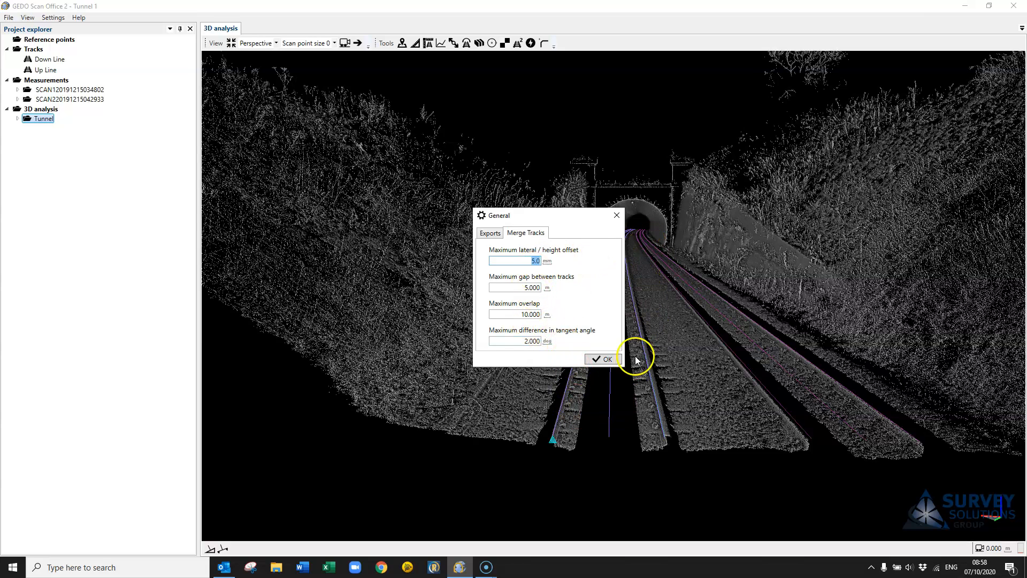
pyautogui.moveTo(564, 216); pyautogui.dragTo(531, 209)
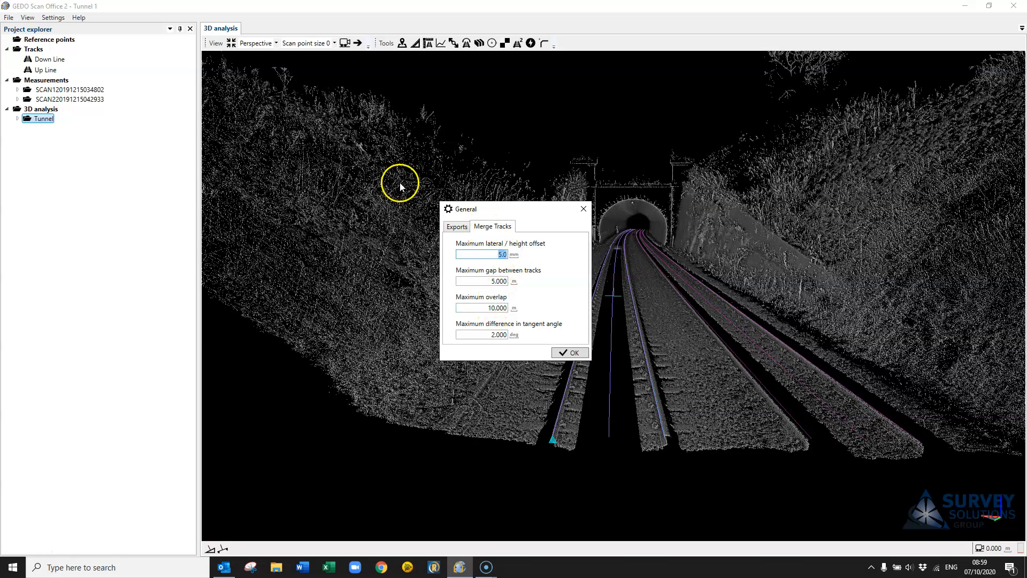
pyautogui.click(569, 352)
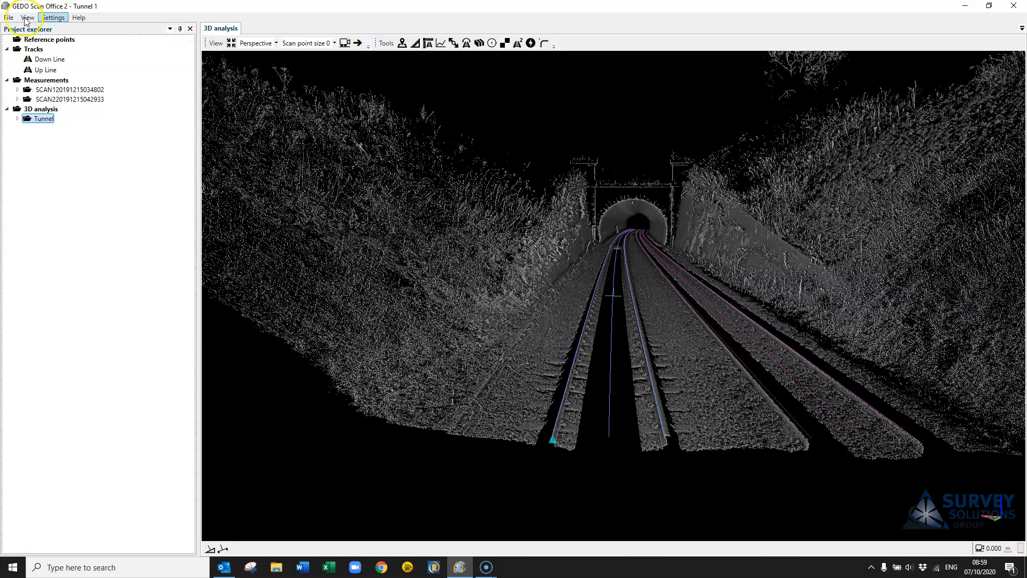
pyautogui.click(82, 19)
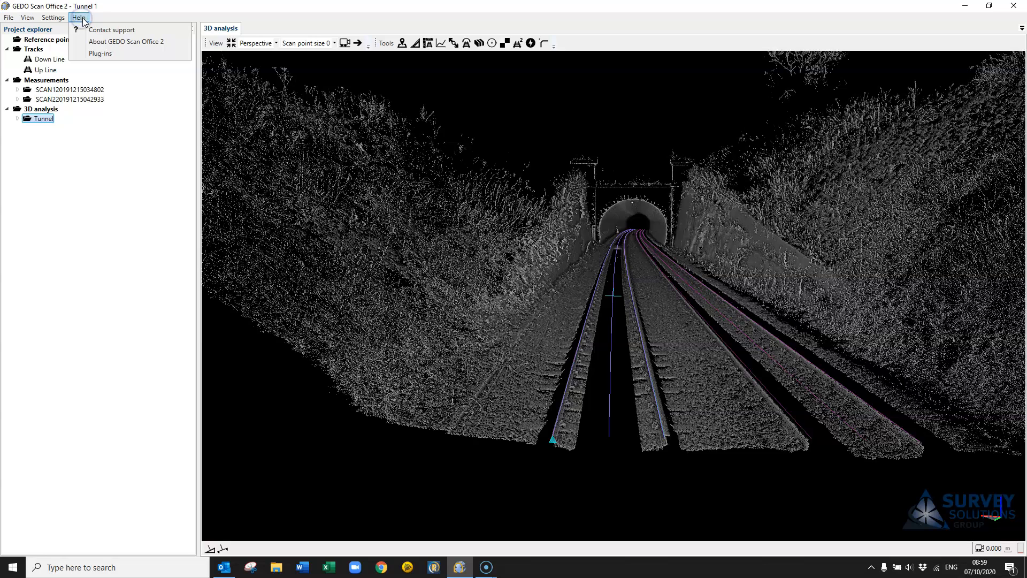
pyautogui.click(122, 184)
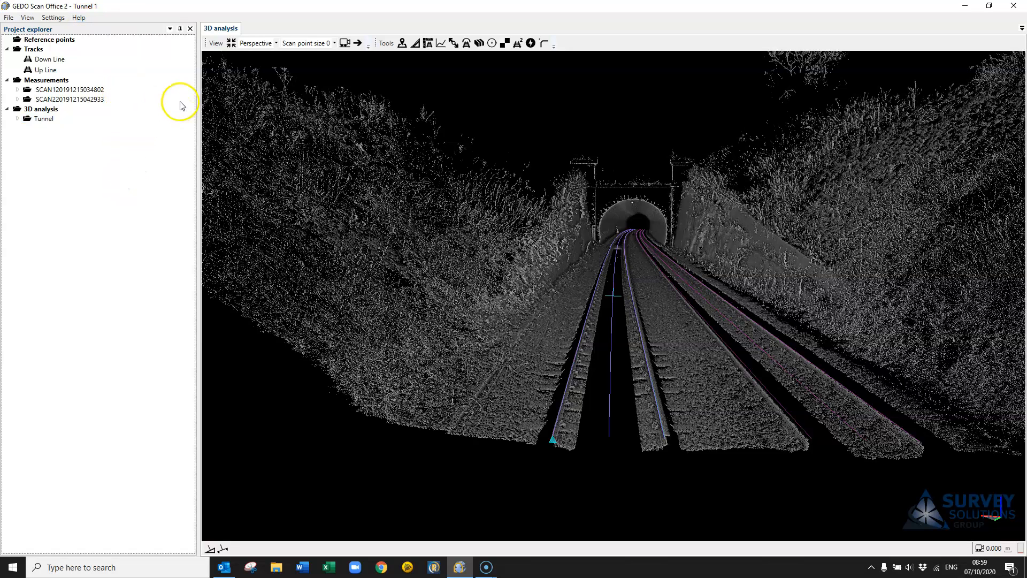
# Step: Expand the Tunnel 3D analysis in the project tree to list its registered points, tracks and scans
pyautogui.click(19, 120)
pyautogui.click(18, 120)
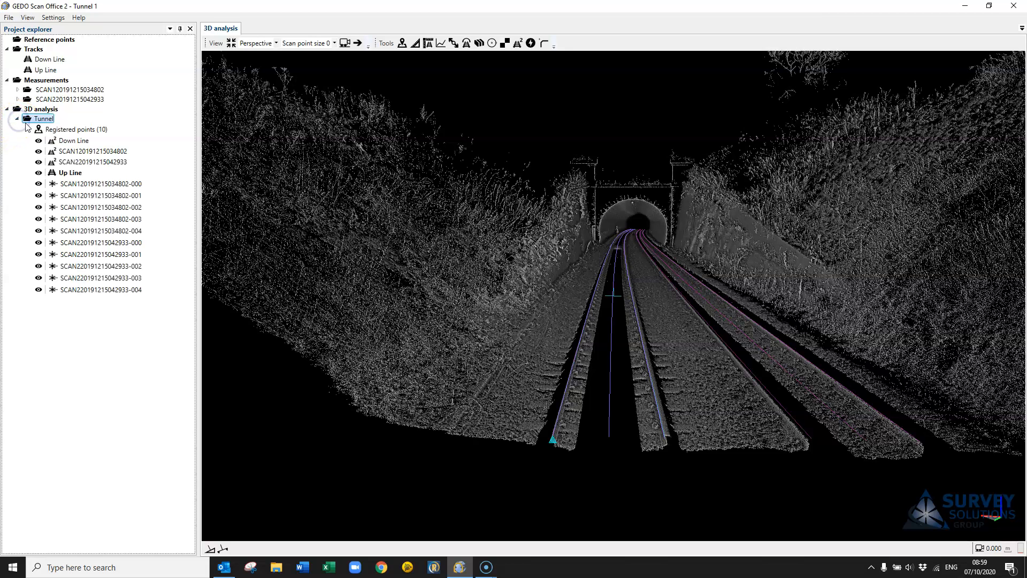
pyautogui.click(55, 130)
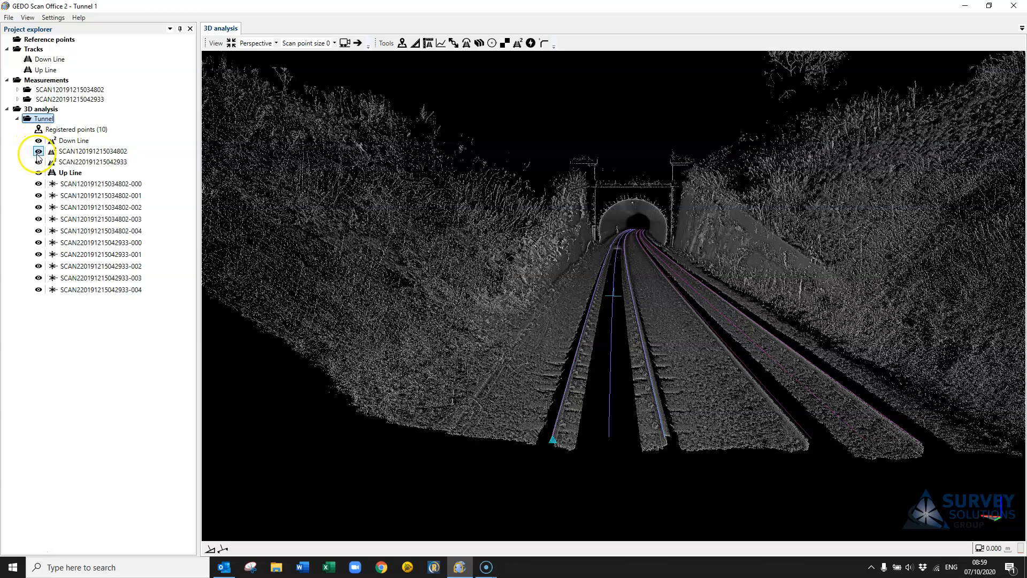
# Step: View the tunnel from the Down Line, switch to the Up Line, and make Up Line the active track
pyautogui.click(75, 140)
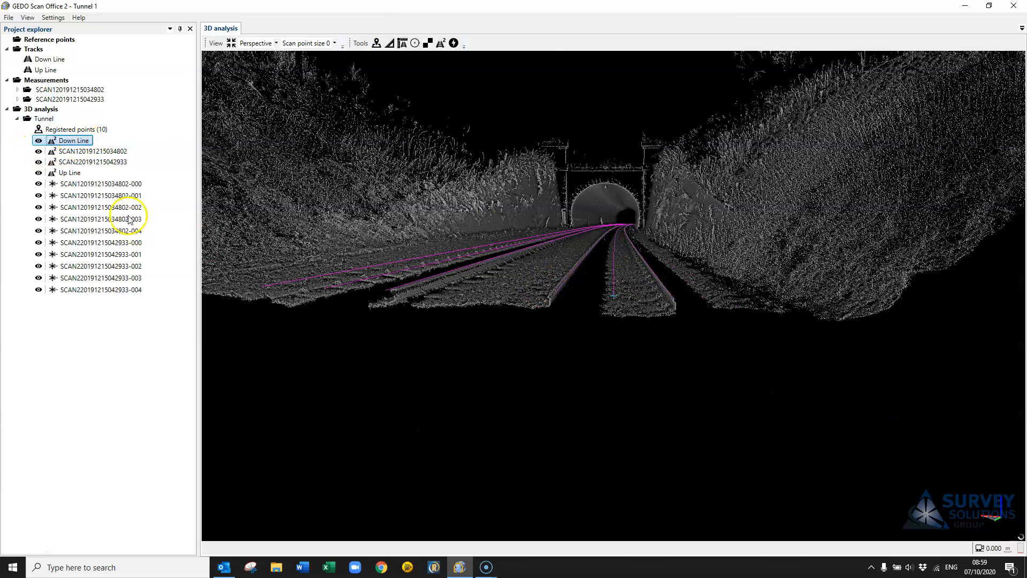
pyautogui.click(70, 172)
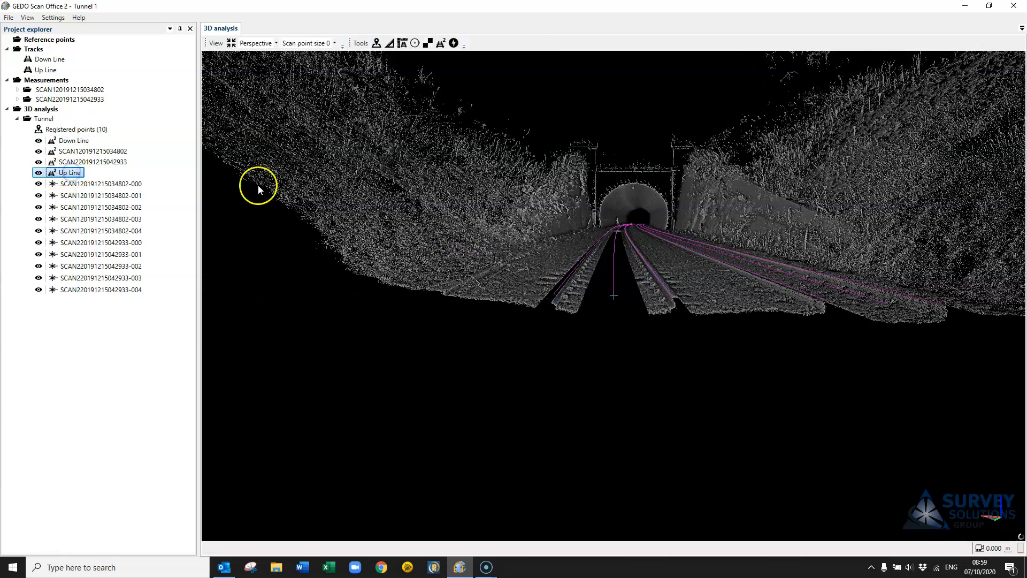
pyautogui.moveTo(602, 309); pyautogui.dragTo(644, 296)
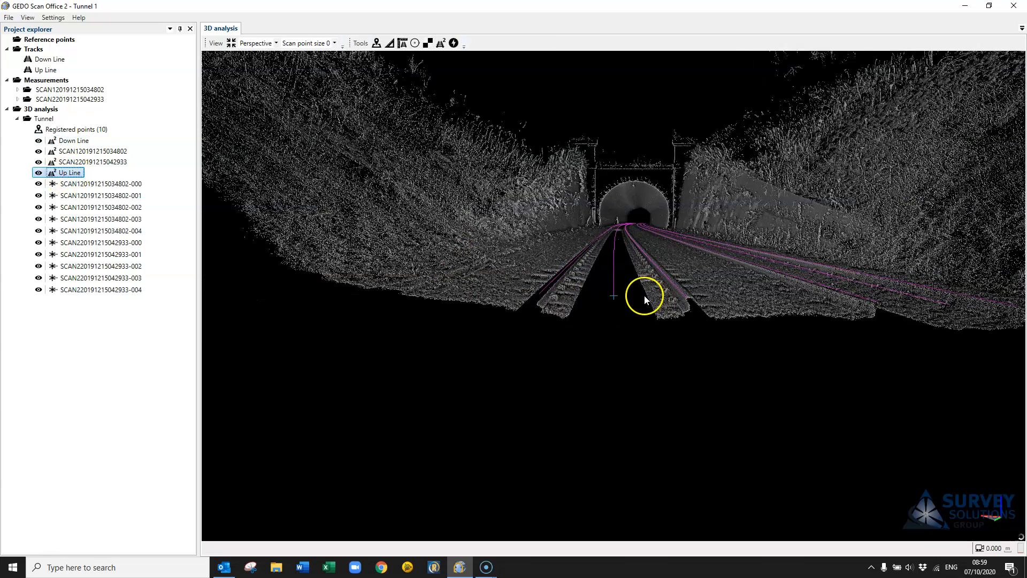
pyautogui.scroll(-1, 448, 190)
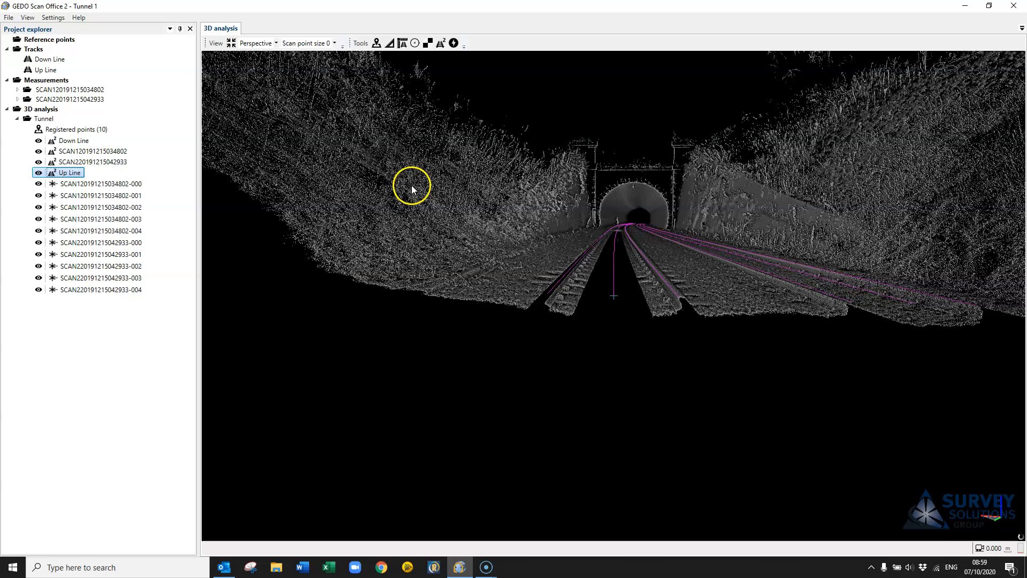
pyautogui.doubleClick(71, 175)
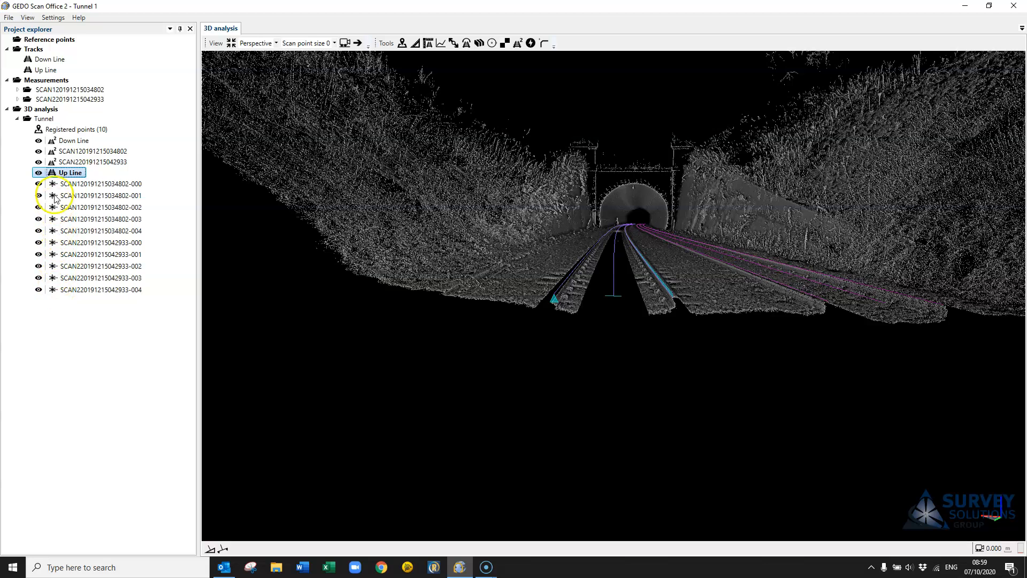
pyautogui.click(65, 151)
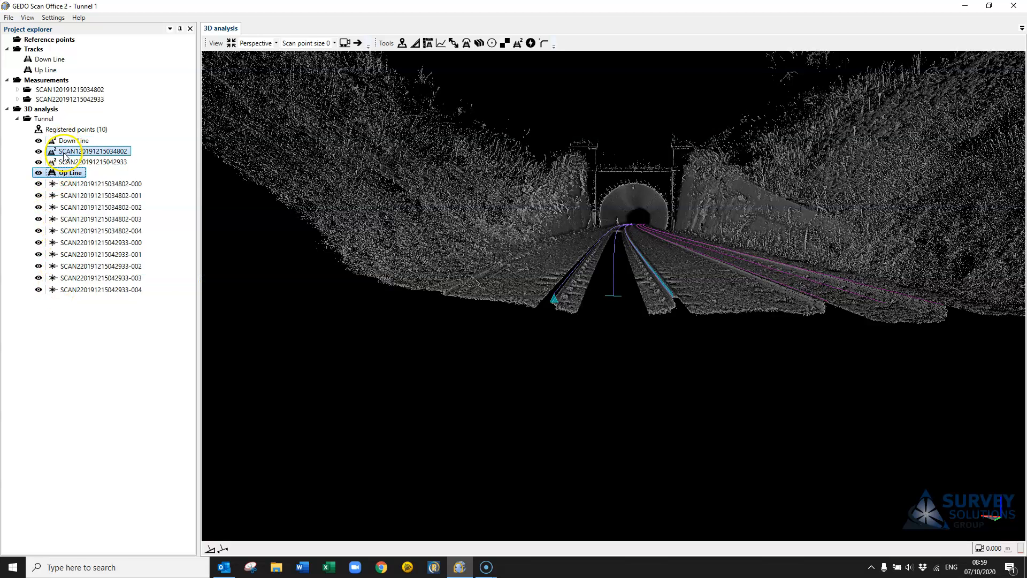
pyautogui.click(62, 142)
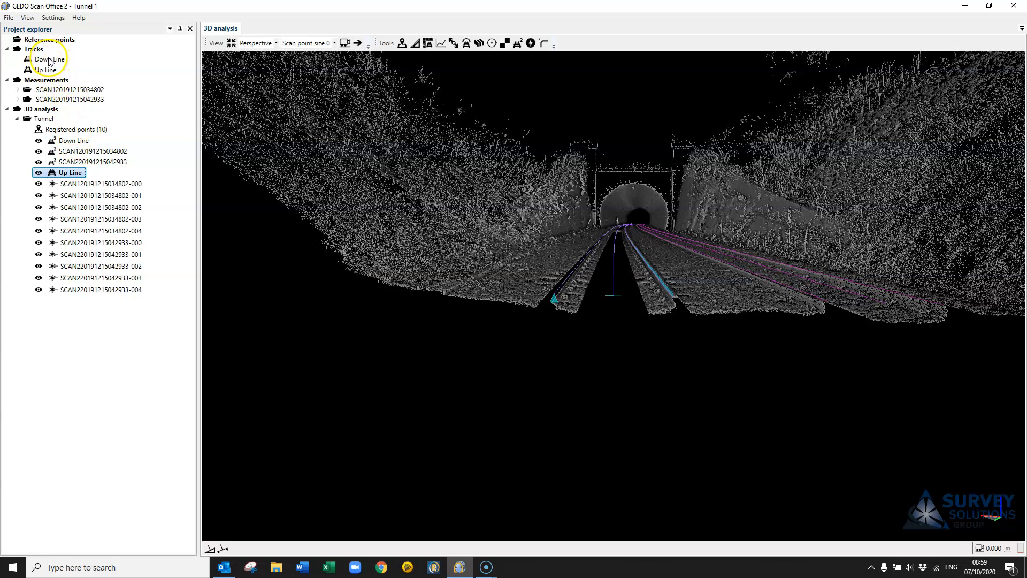
pyautogui.moveTo(50, 61)
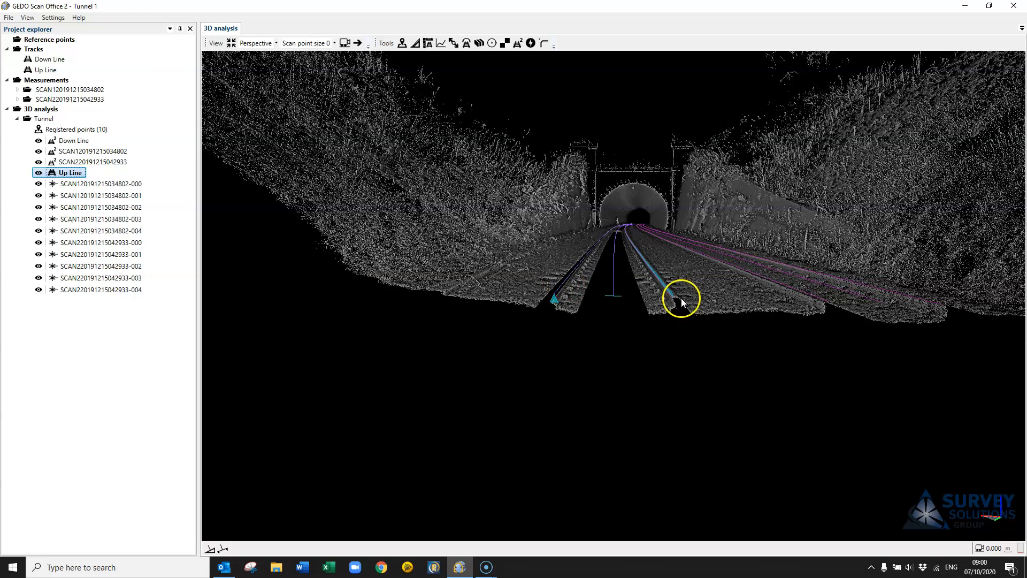
pyautogui.click(40, 152)
pyautogui.click(39, 162)
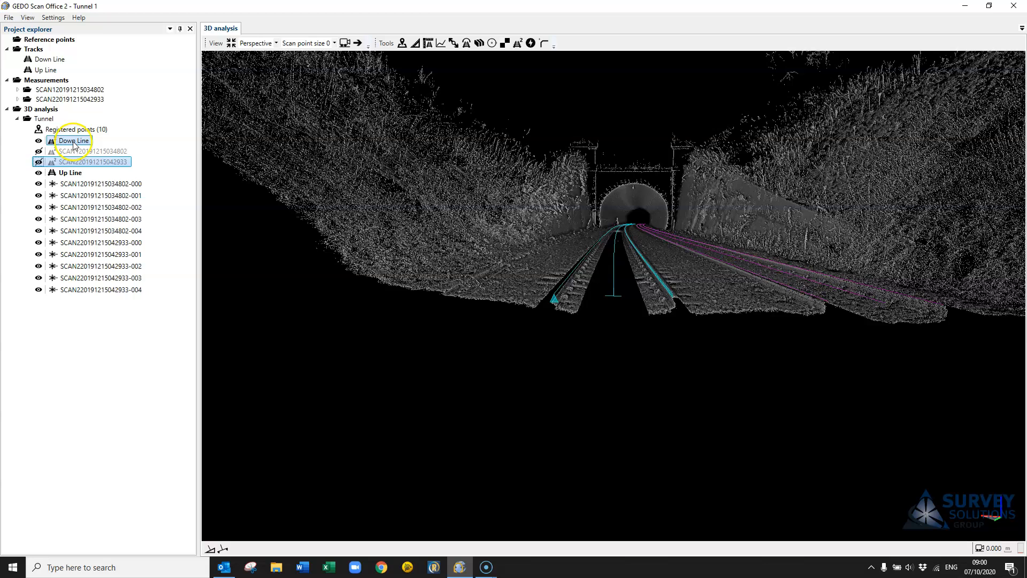
pyautogui.click(70, 174)
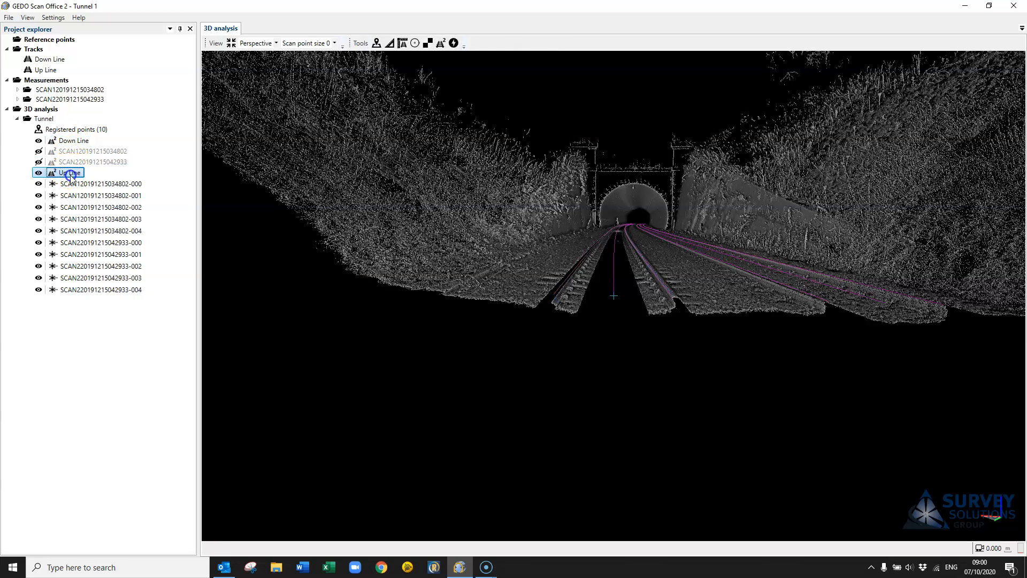
# Step: Review the available projection modes and scan point sizes for the 3D view, leaving the current choices in place
pyautogui.click(275, 43)
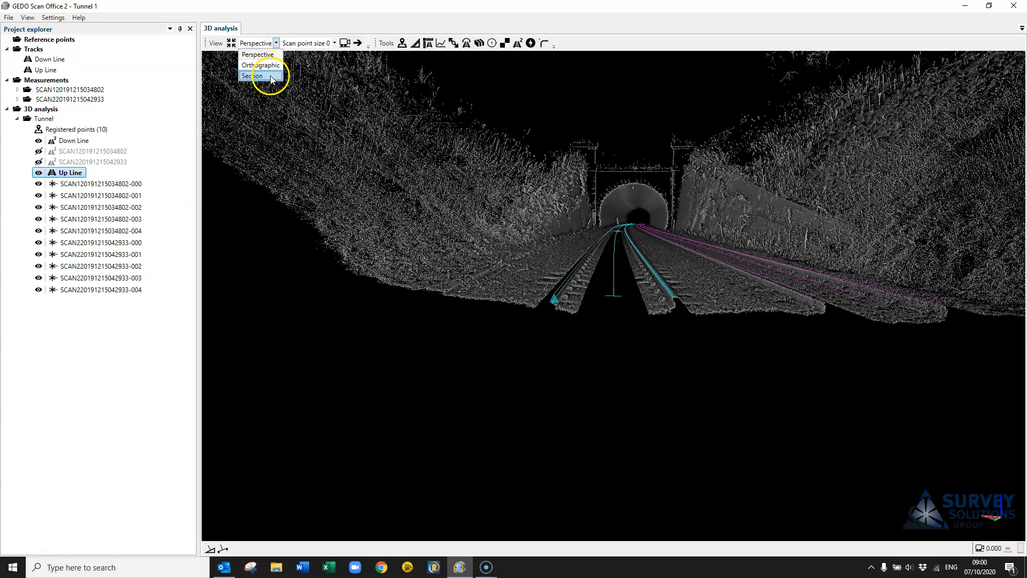
pyautogui.click(322, 30)
pyautogui.click(333, 43)
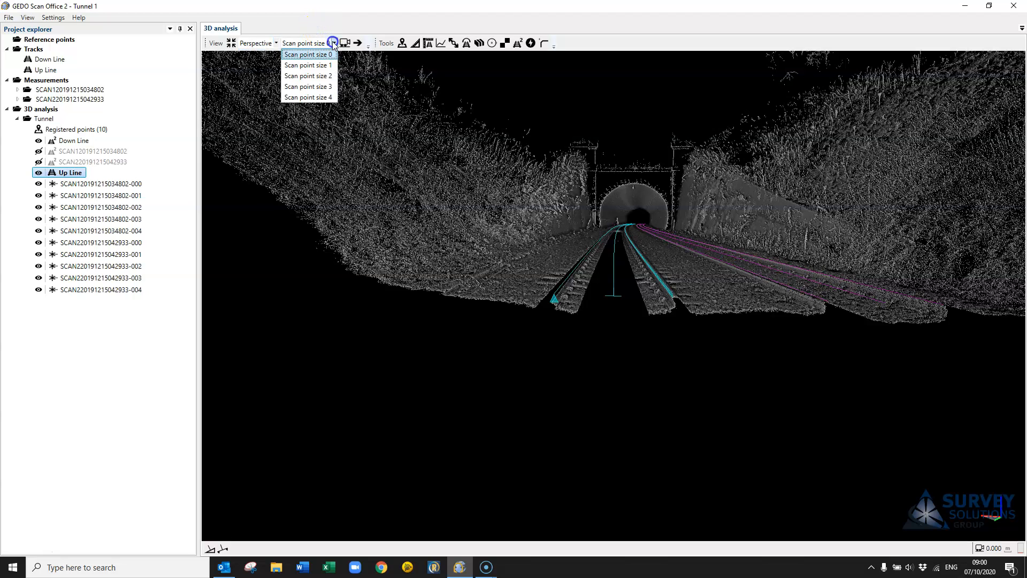
pyautogui.click(355, 26)
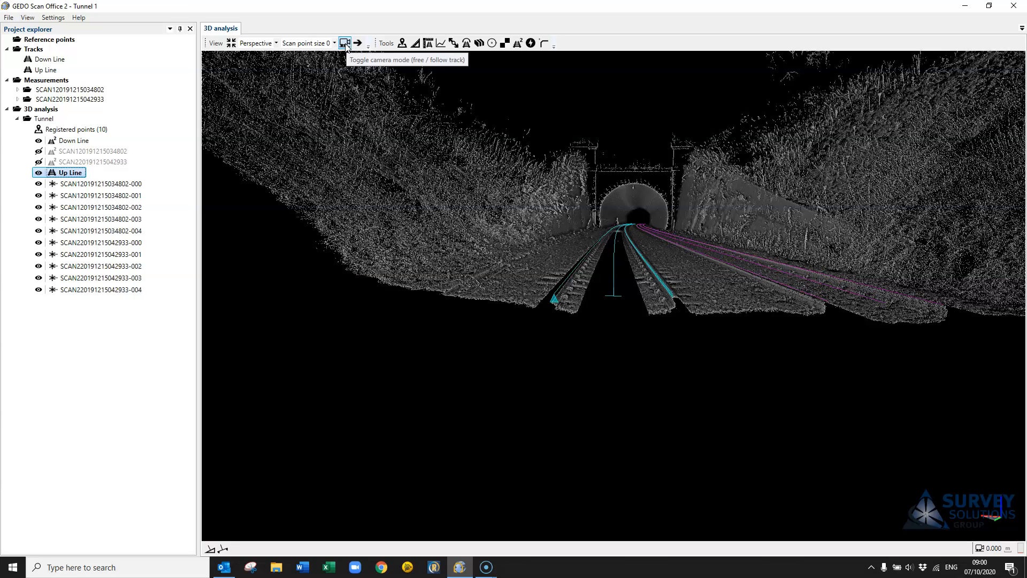
# Step: Advance the track-following camera along Up Line to chainage 5 m and show the track details for that position
pyautogui.click(345, 45)
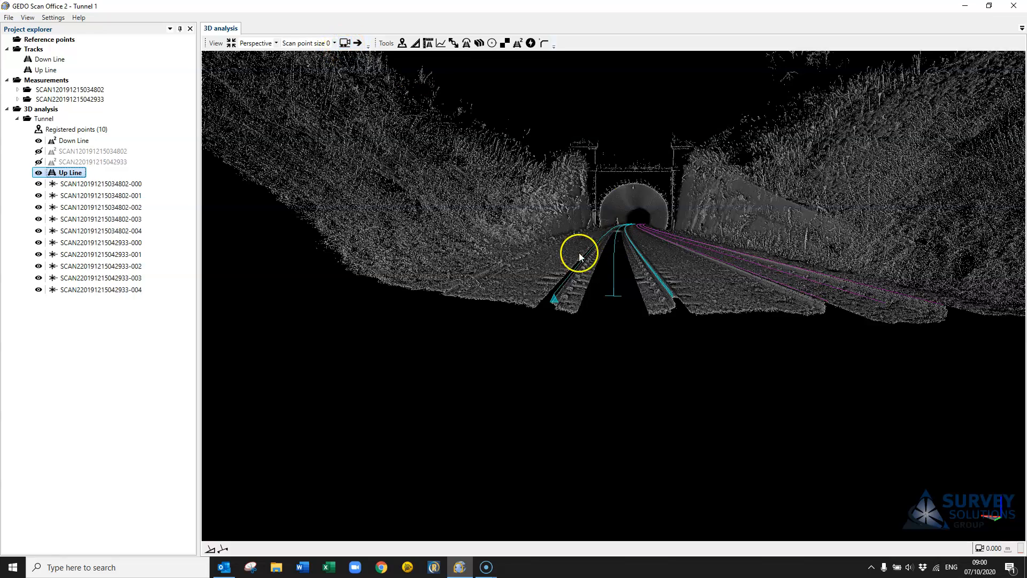
pyautogui.scroll(2, 624, 278)
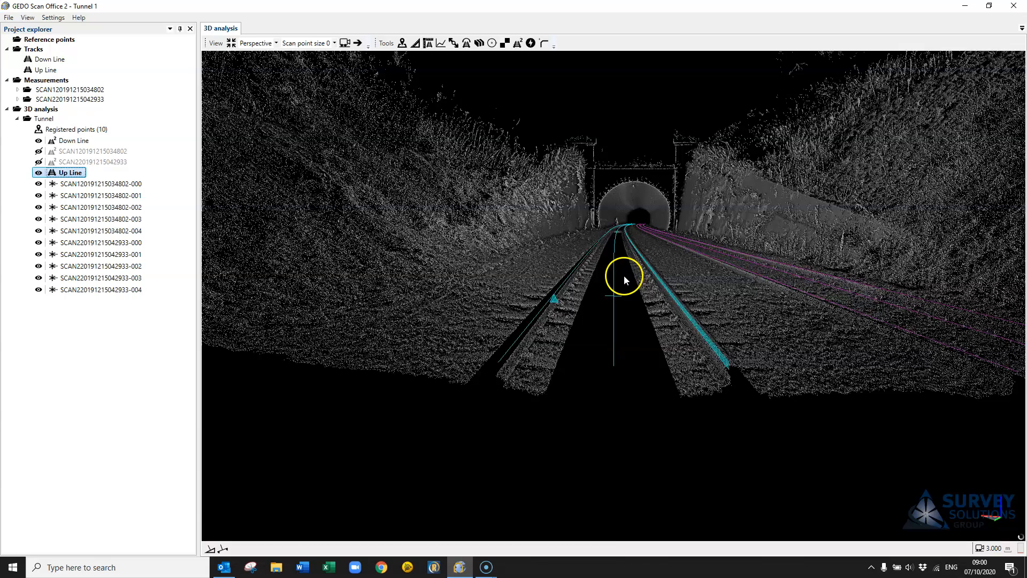
pyautogui.scroll(4, 624, 280)
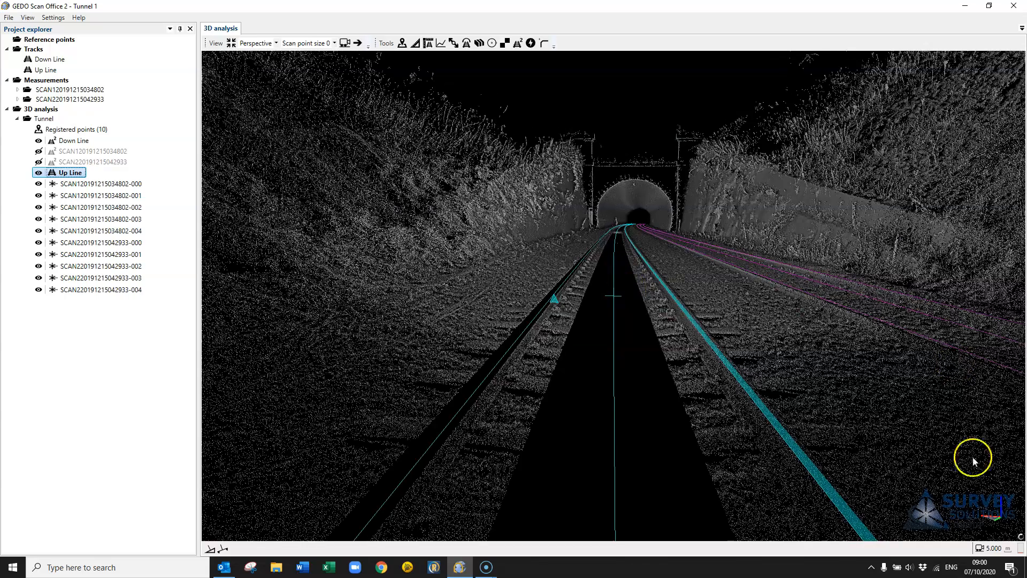
pyautogui.click(990, 551)
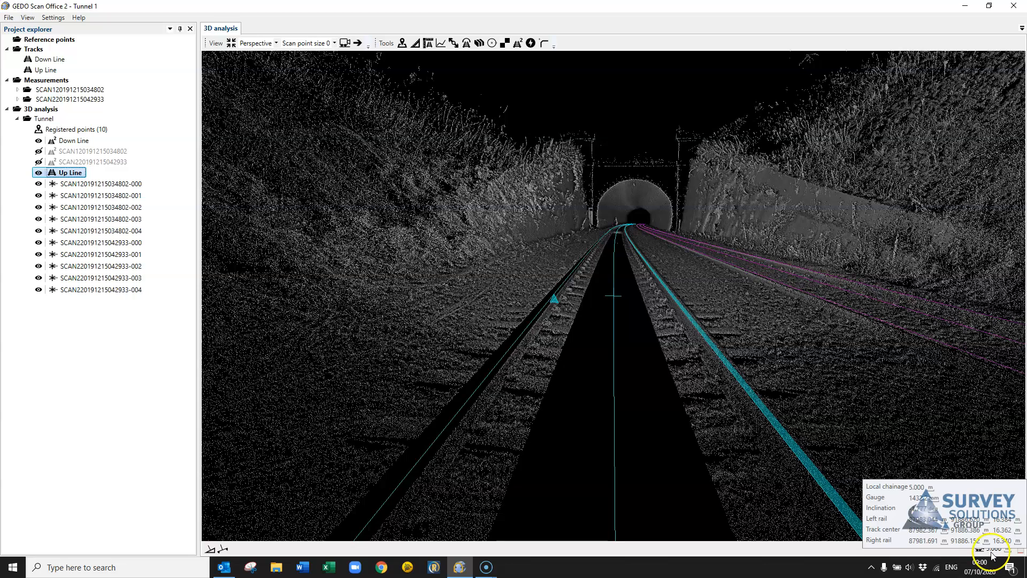
# Step: Switch the camera to free mode and view the tunnel entrance and both tracks from a raised, rotated angle
pyautogui.click(344, 43)
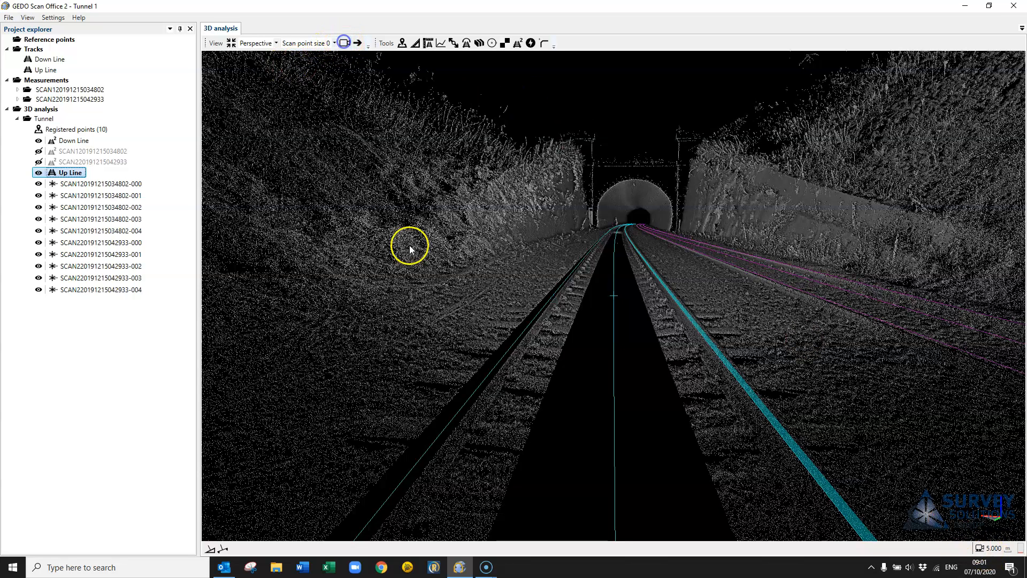
pyautogui.scroll(4, 637, 292)
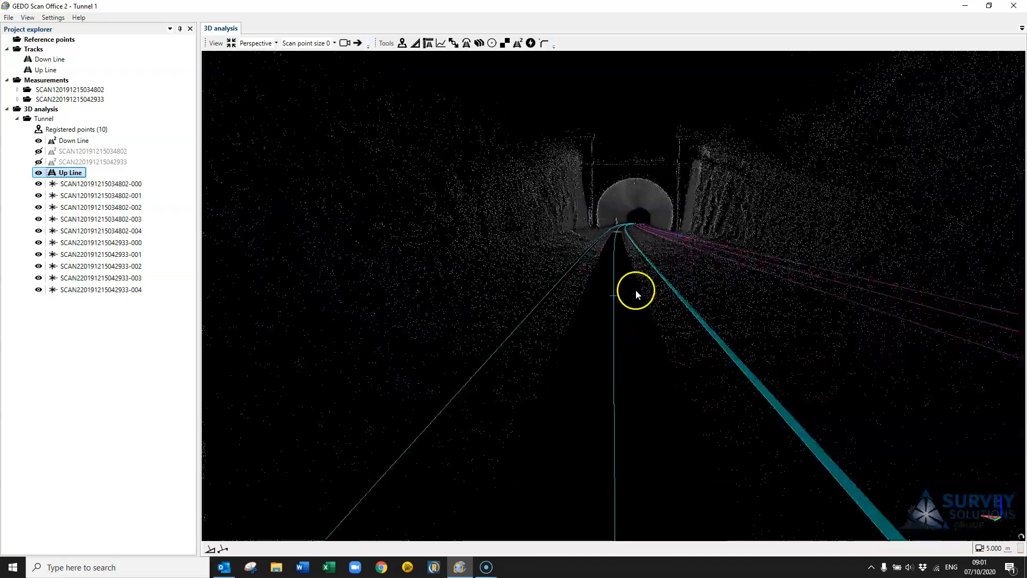
pyautogui.scroll(-2, 641, 295)
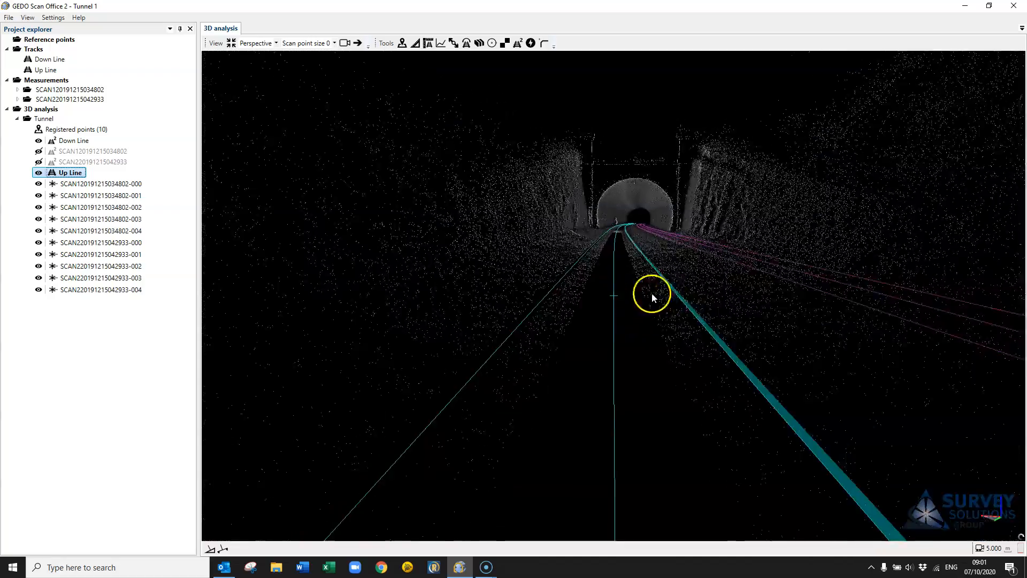
pyautogui.moveTo(660, 323); pyautogui.dragTo(664, 337)
pyautogui.moveTo(665, 337)
pyautogui.mouseDown(button='right')
pyautogui.moveTo(587, 324)
pyautogui.moveTo(659, 338)
pyautogui.mouseUp(button='right')
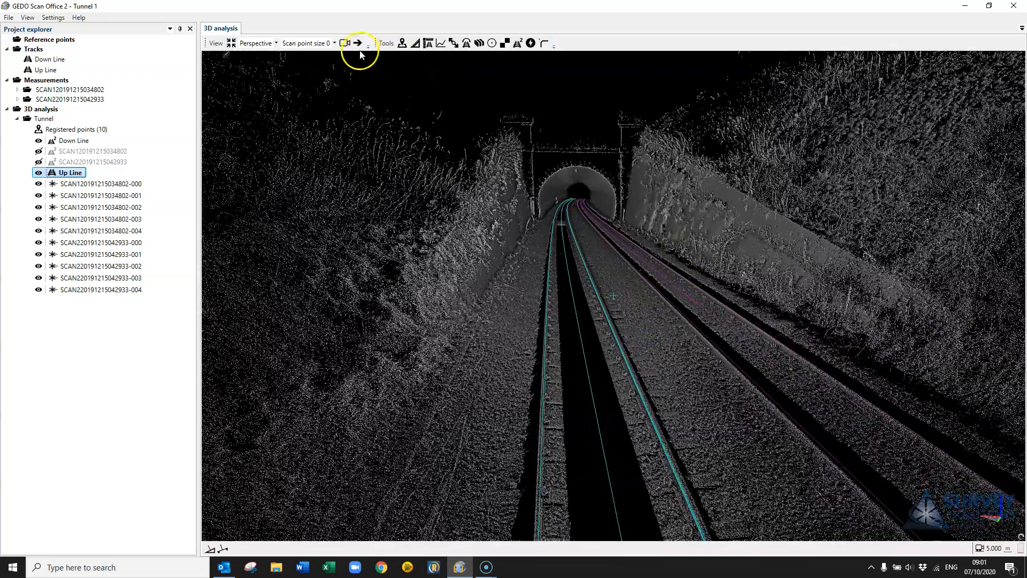
# Step: Return the camera to follow-track mode and move it to chainage 200 m on Up Line
pyautogui.click(345, 44)
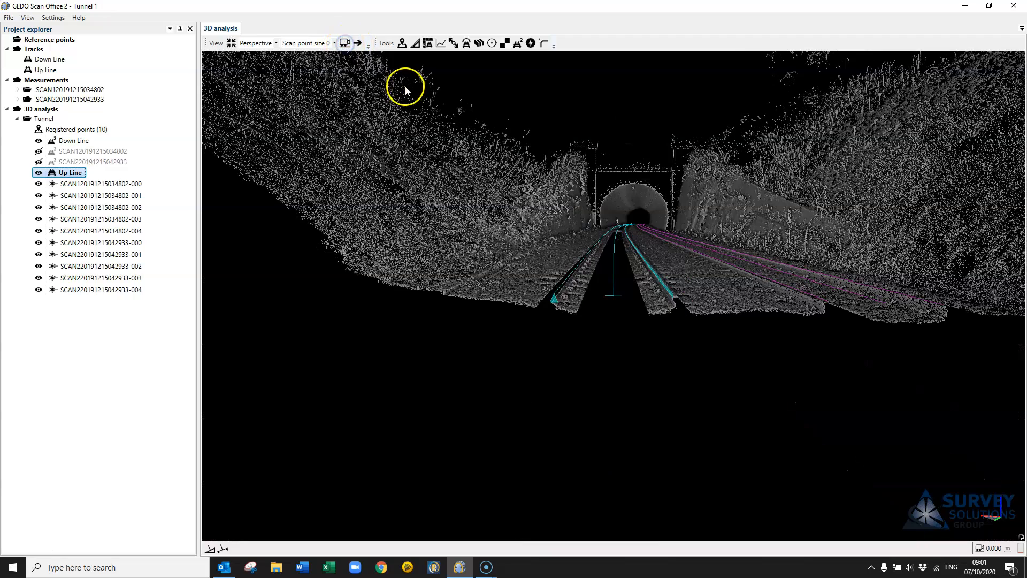
pyautogui.click(357, 44)
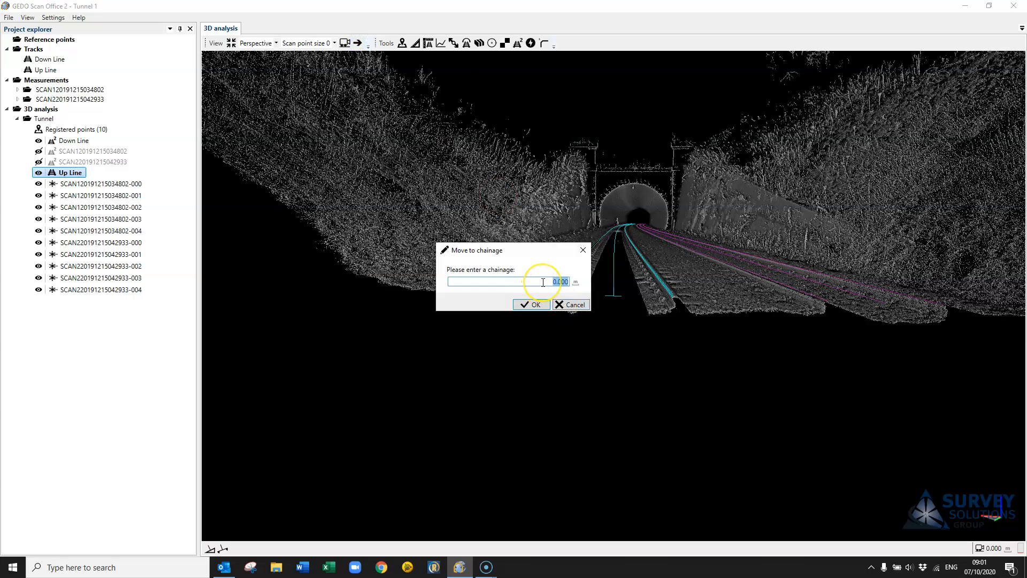
pyautogui.press('Return')
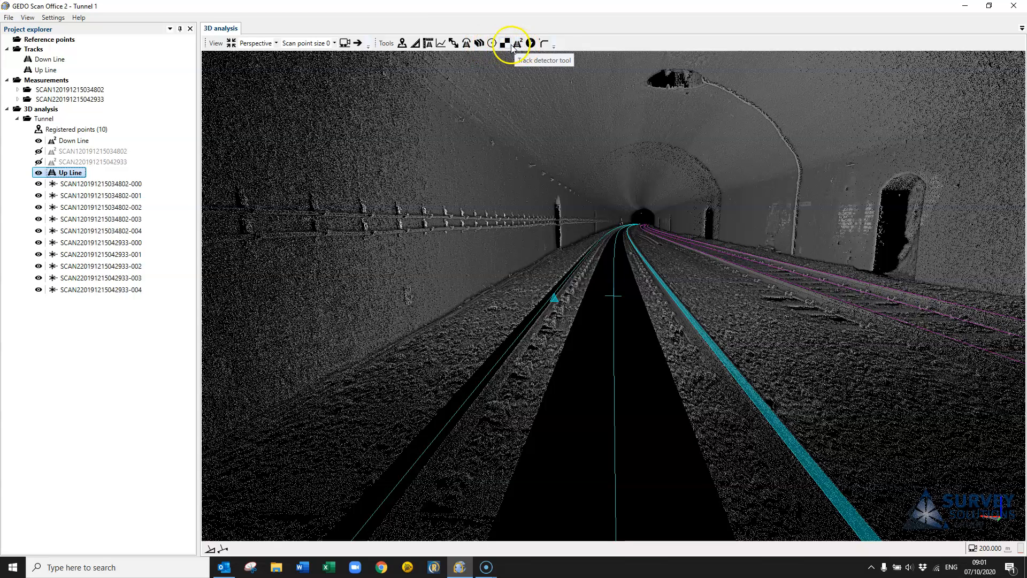
# Step: Open the registered points list, go to points 1004 and 1010 in the 3D view, and look at 1010 from the side
pyautogui.click(402, 44)
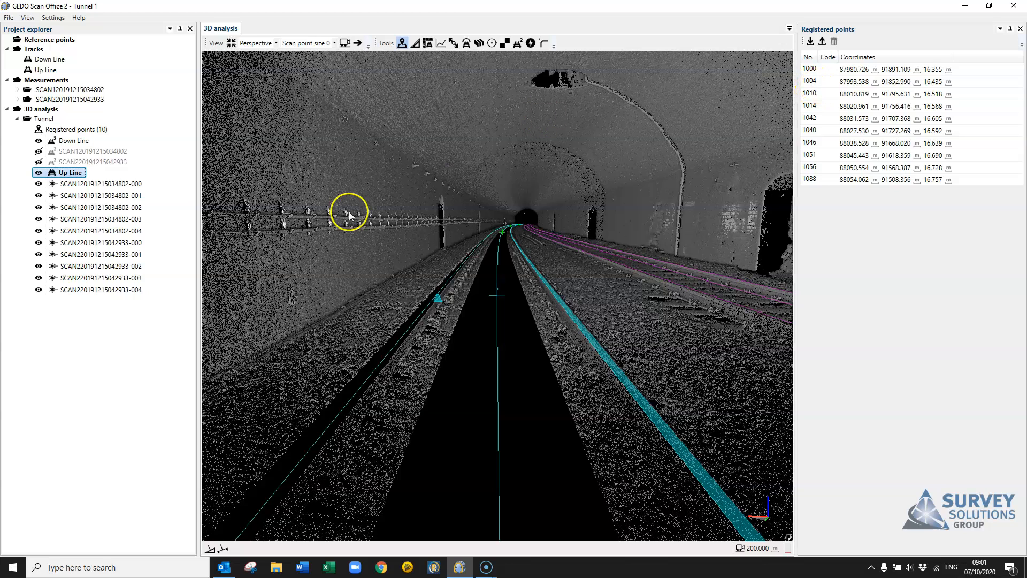
pyautogui.click(95, 132)
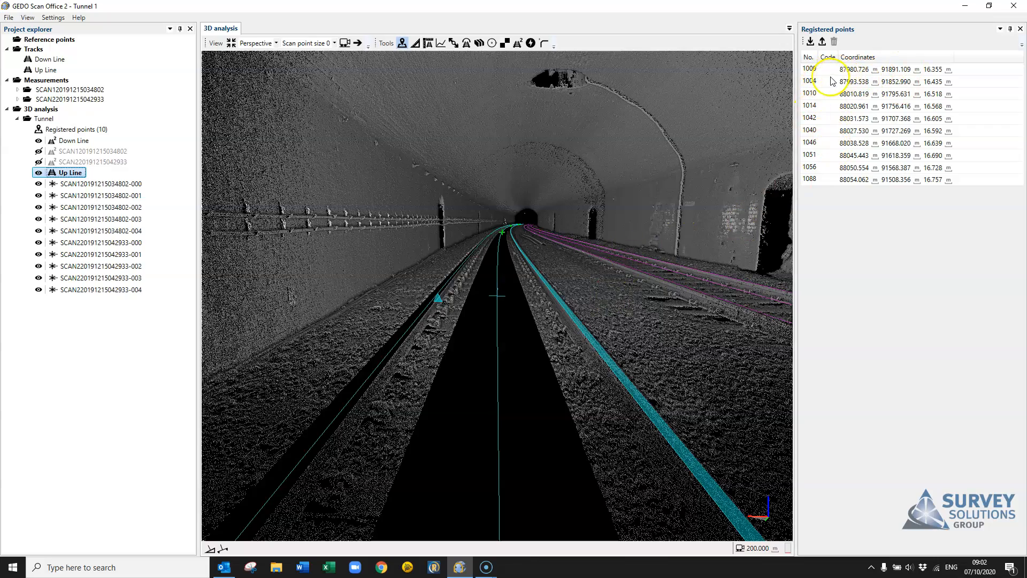
pyautogui.doubleClick(851, 81)
pyautogui.moveTo(701, 176); pyautogui.dragTo(630, 316)
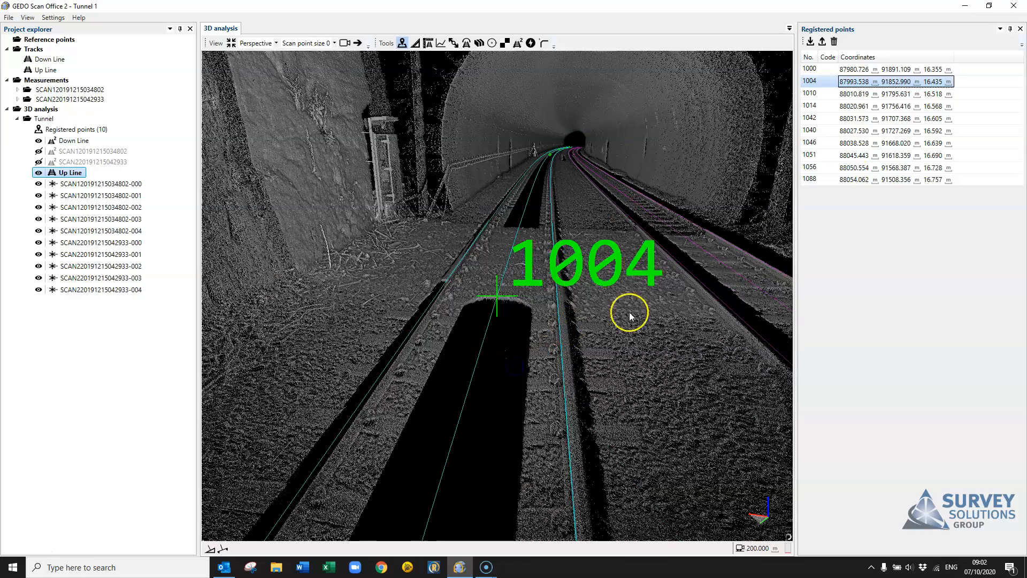
pyautogui.doubleClick(817, 94)
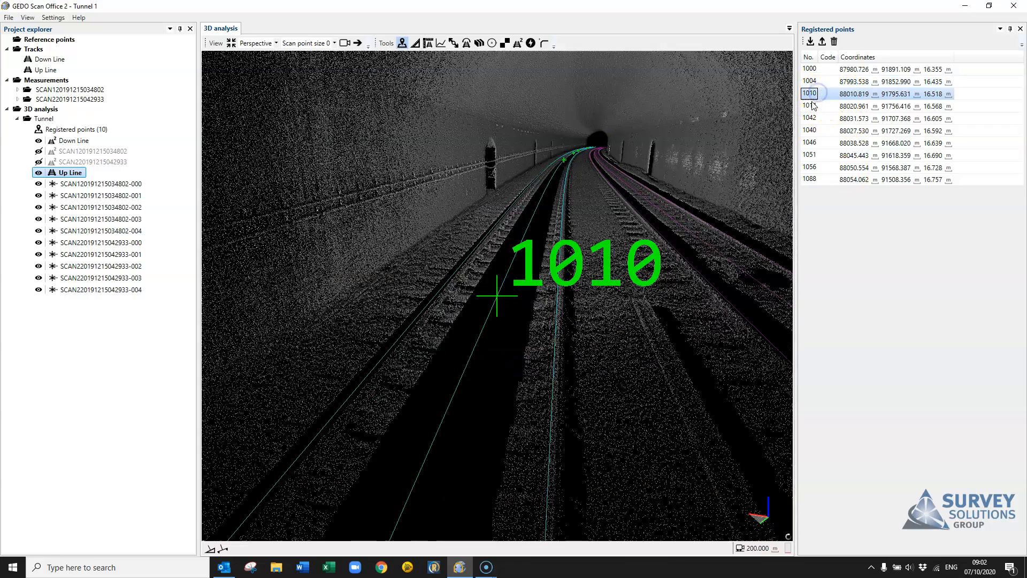
pyautogui.moveTo(515, 340); pyautogui.dragTo(350, 406)
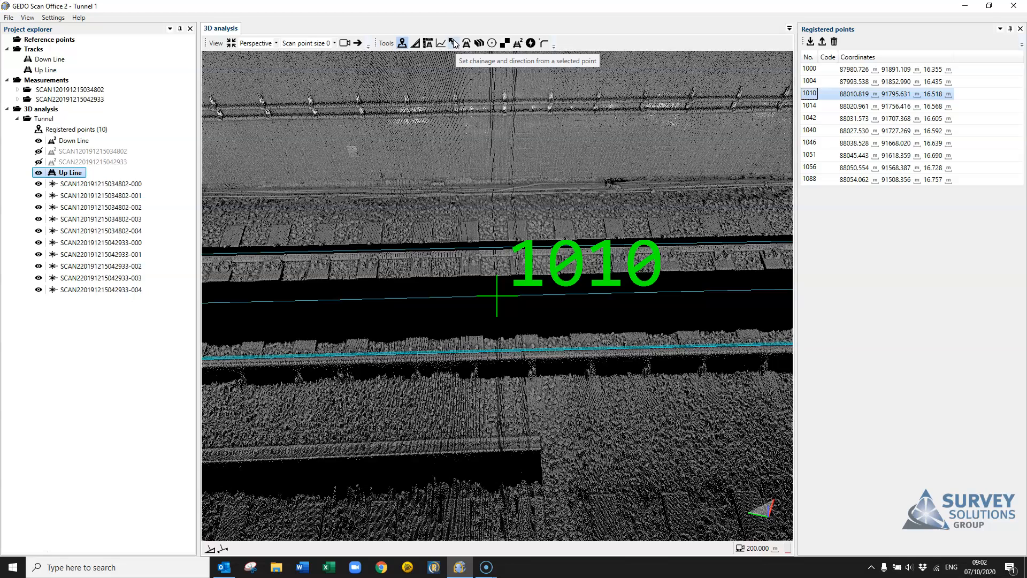
# Step: Start the chainage and direction change for Up Line and pick the scan point on the rail beside registered point 1010
pyautogui.click(514, 278)
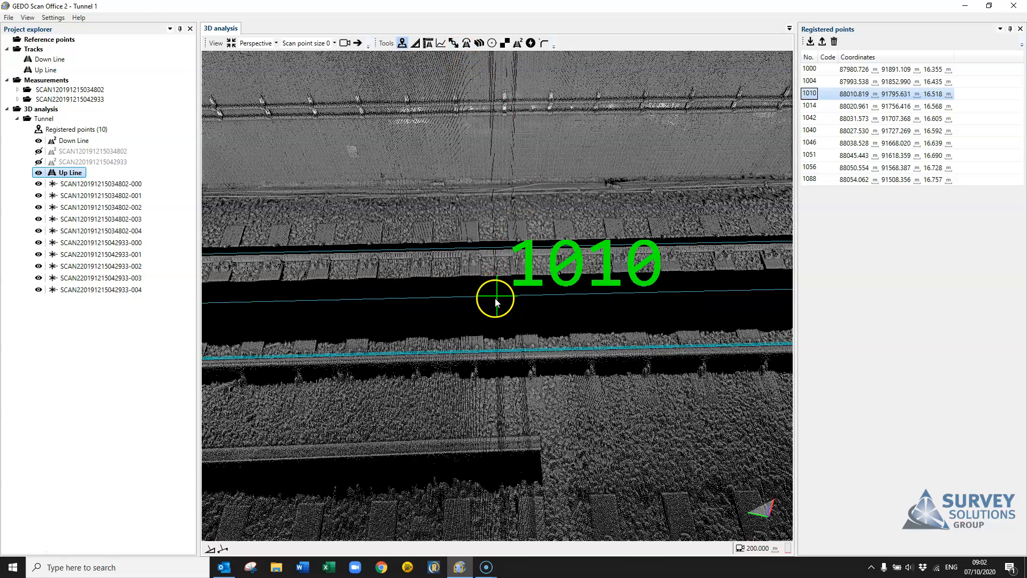
pyautogui.click(495, 255)
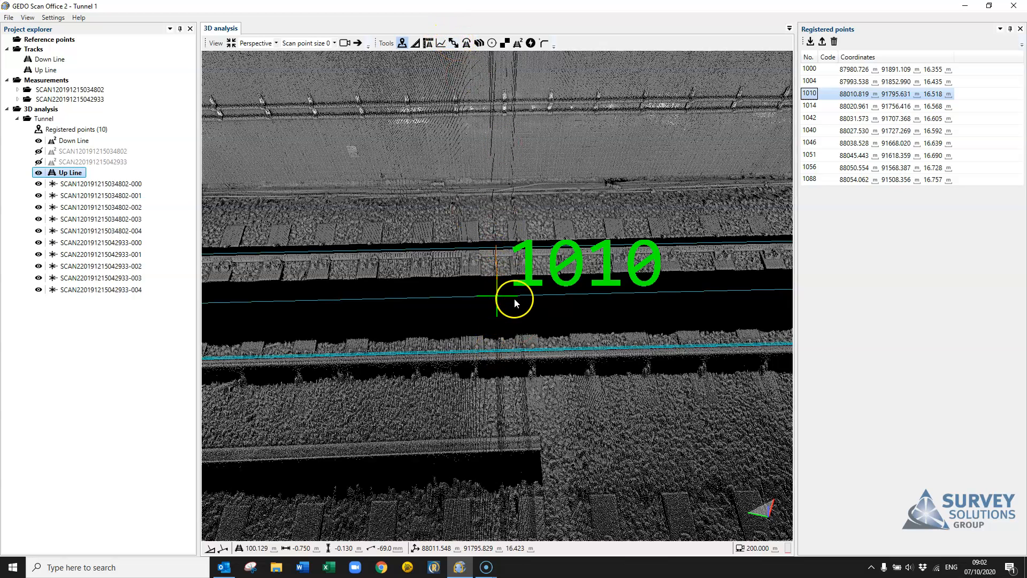
pyautogui.click(453, 43)
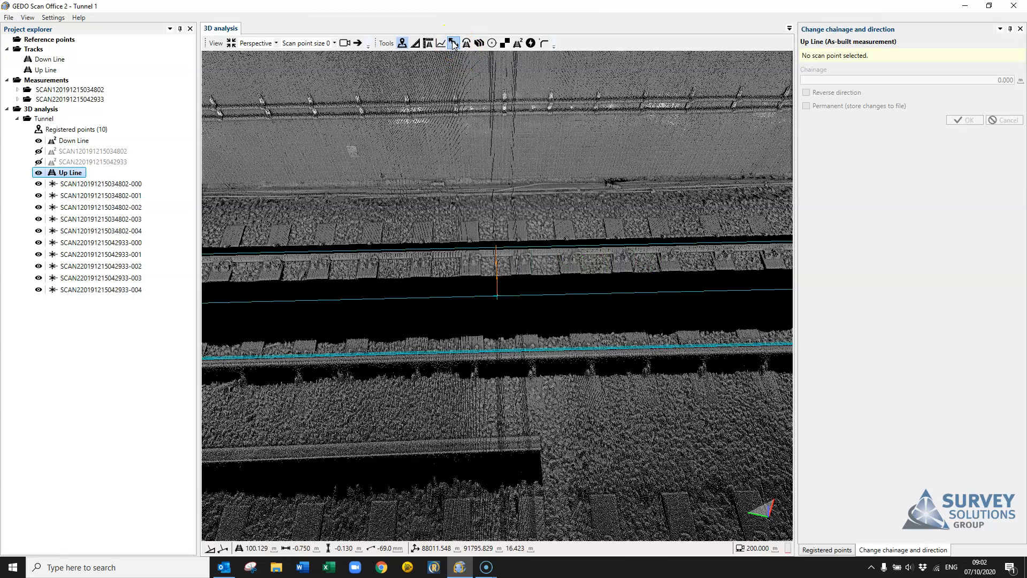
pyautogui.click(496, 251)
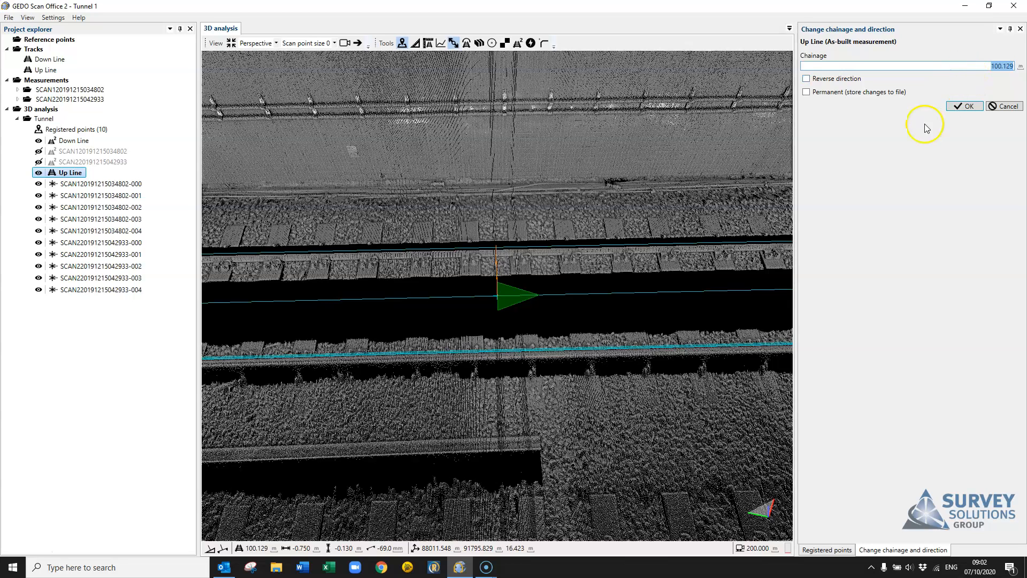
# Step: Preview the reversed direction and restore it, set the picked point's chainage to 160020 m, and store the change permanently
pyautogui.click(806, 79)
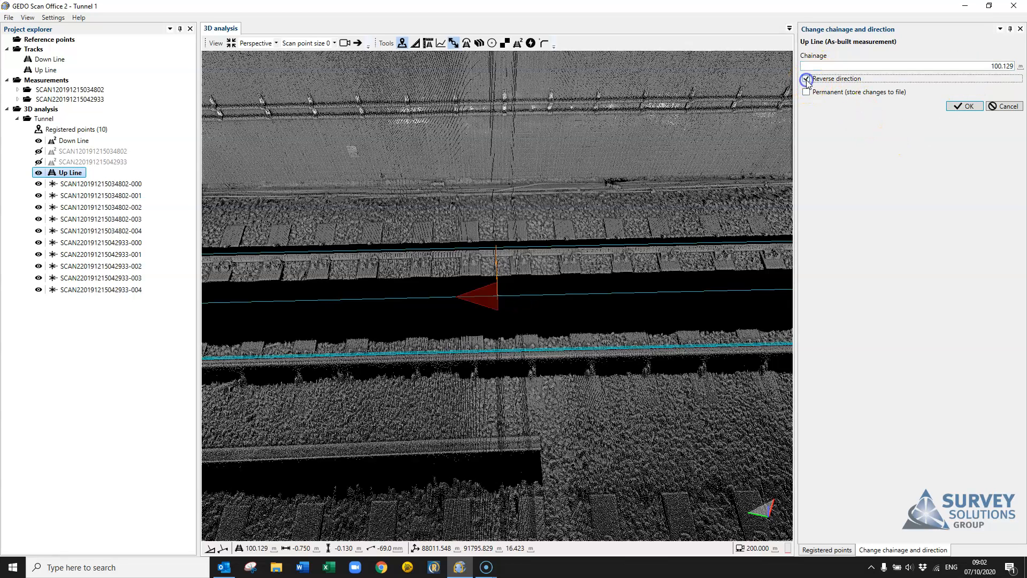
pyautogui.click(807, 79)
pyautogui.click(971, 64)
pyautogui.doubleClick(994, 67)
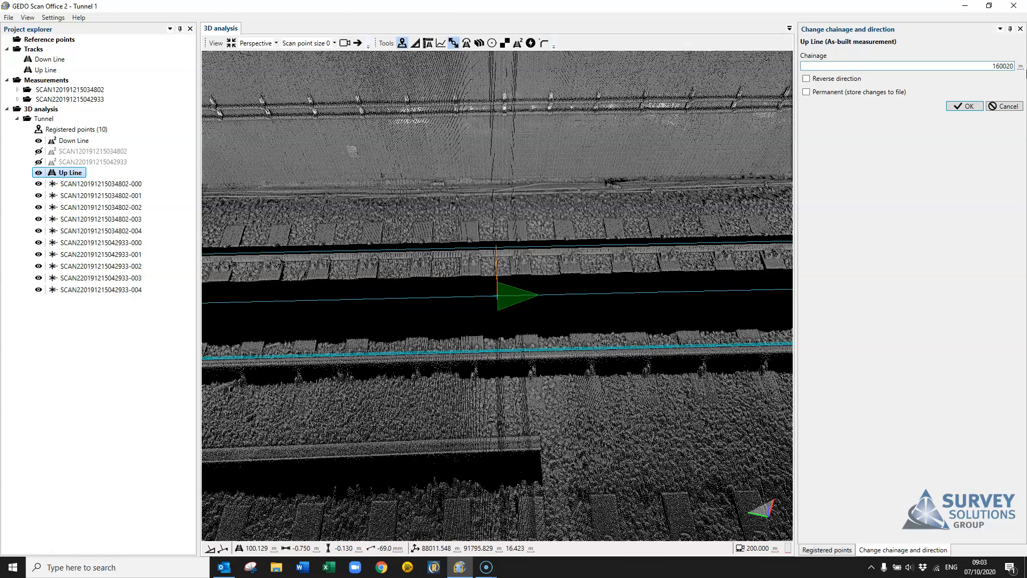
pyautogui.click(822, 93)
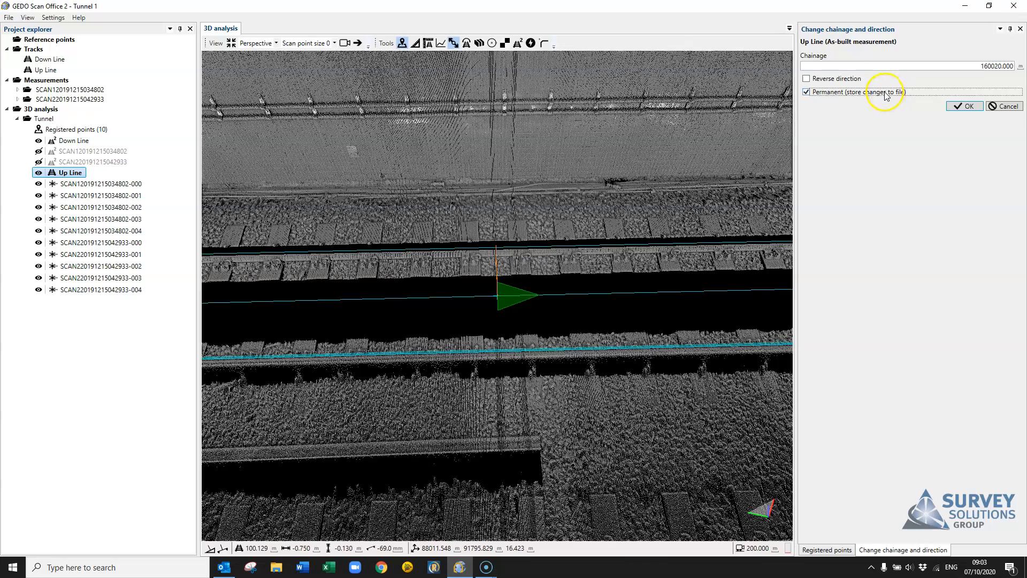
pyautogui.click(965, 107)
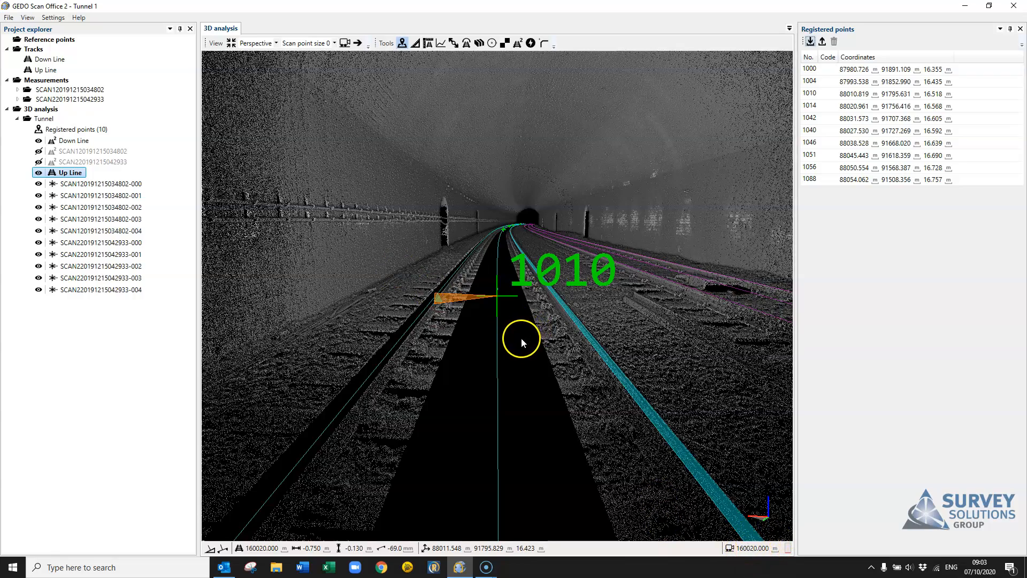
# Step: Travel along Up Line past point 1010 and back to chainage 160020 m, and close the registered points list
pyautogui.scroll(5, 489, 327)
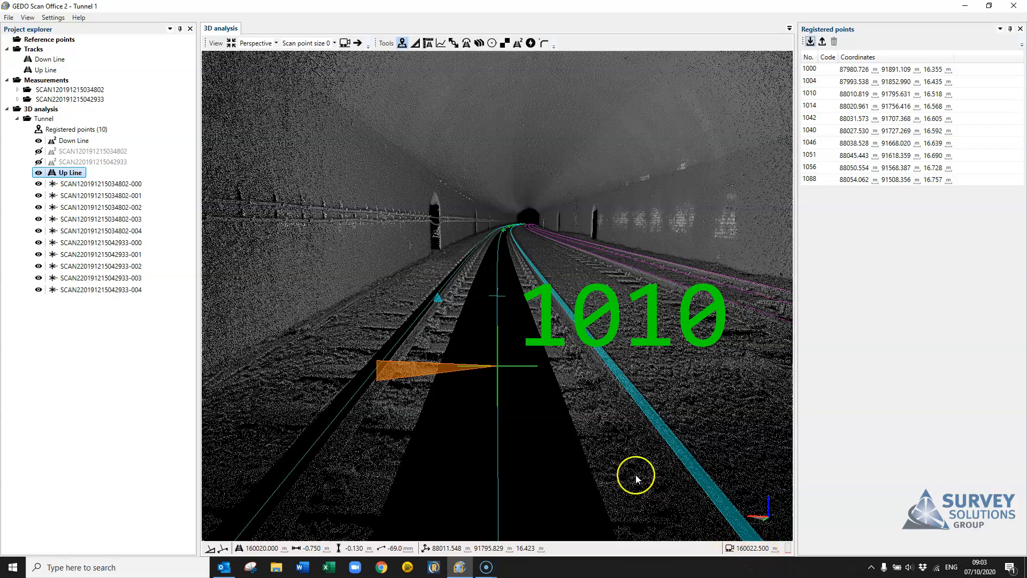
pyautogui.scroll(-5, 635, 477)
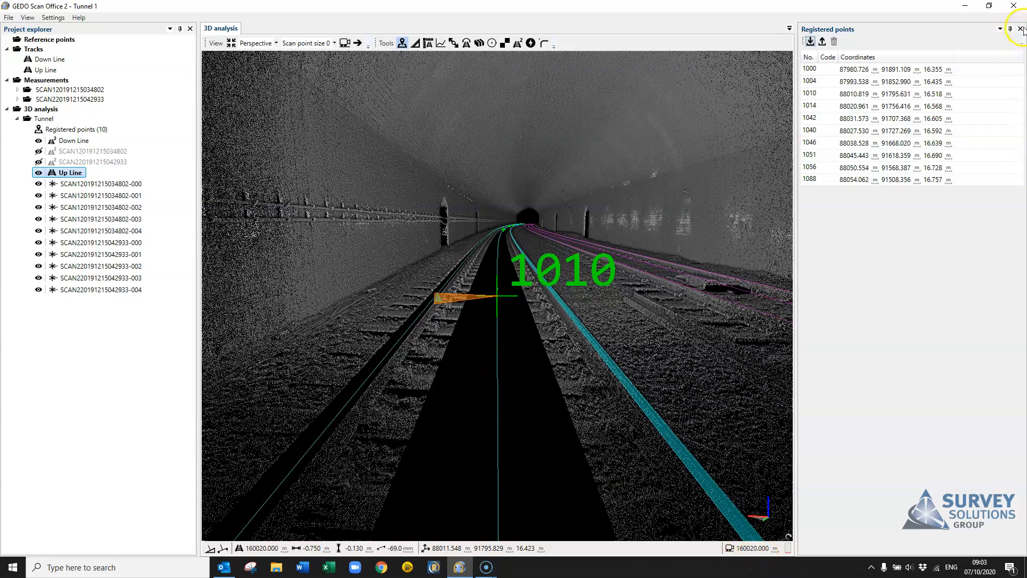
pyautogui.click(1020, 29)
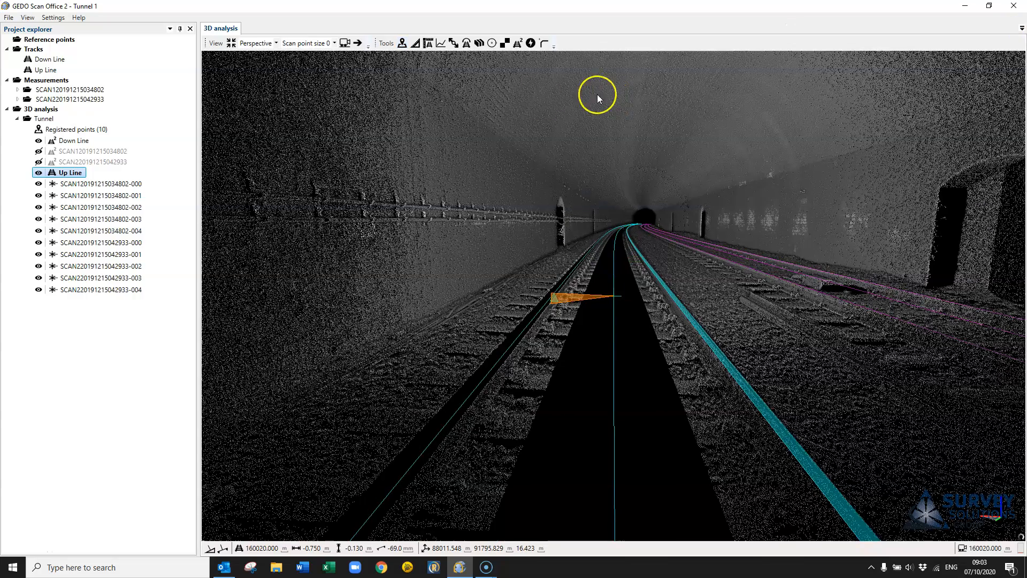
# Step: Measure the point-to-point distance between the two opposite tunnel walls, and close the measurement tool
pyautogui.click(416, 47)
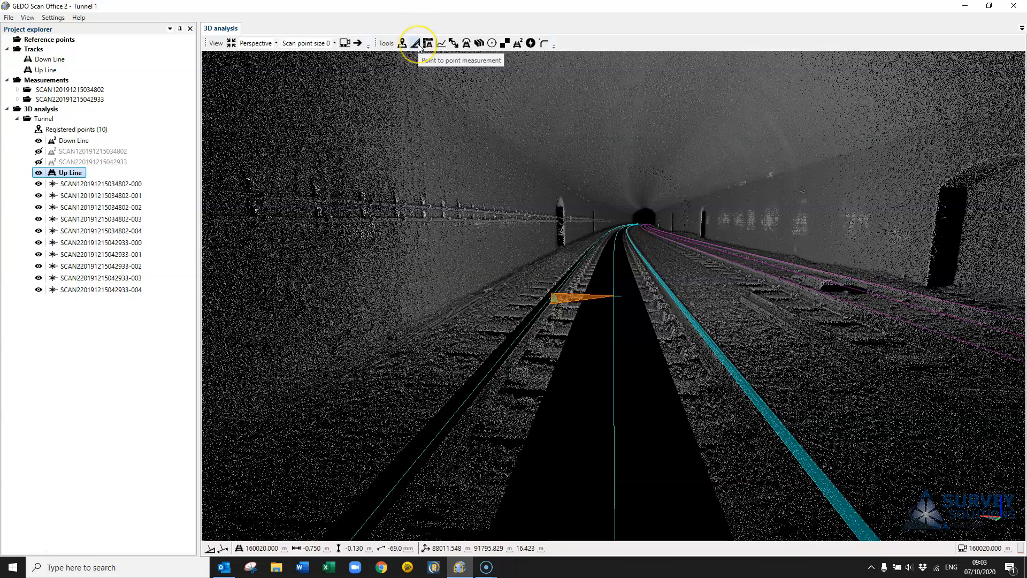
pyautogui.click(418, 47)
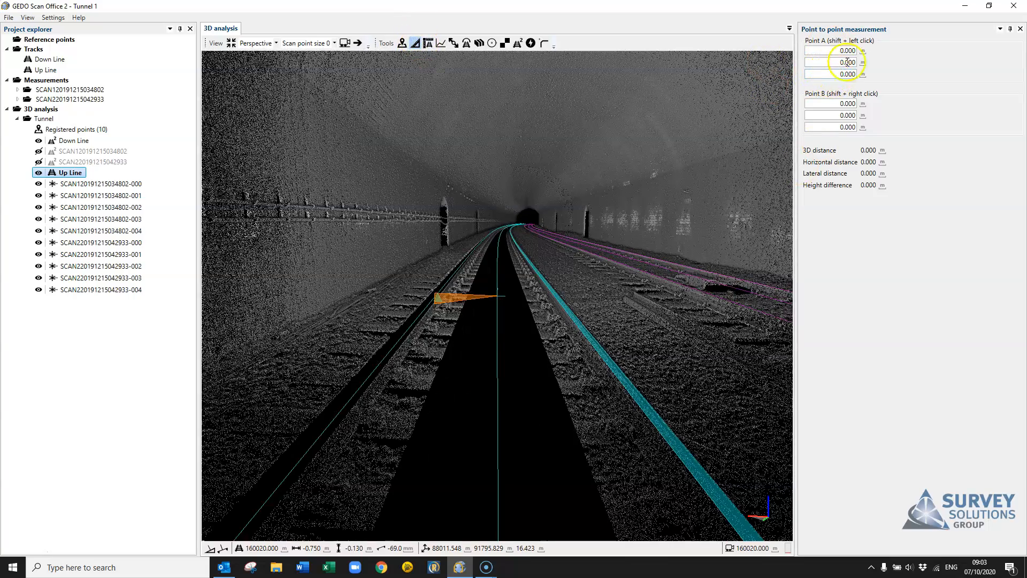
pyautogui.keyDown('shift'); pyautogui.click(359, 252); pyautogui.keyUp('shift')
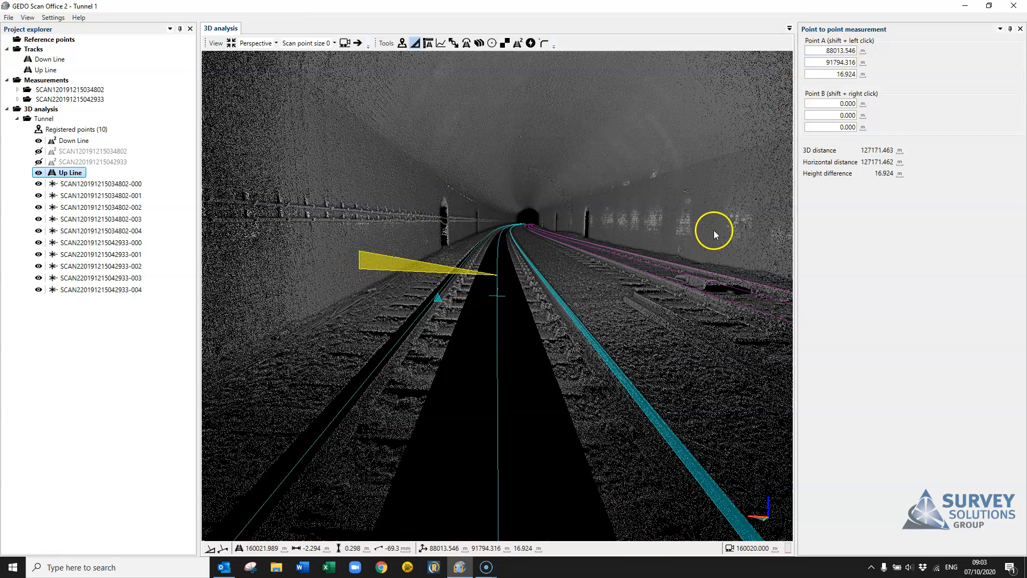
pyautogui.keyDown('shift'); pyautogui.rightClick(715, 209); pyautogui.keyUp('shift')
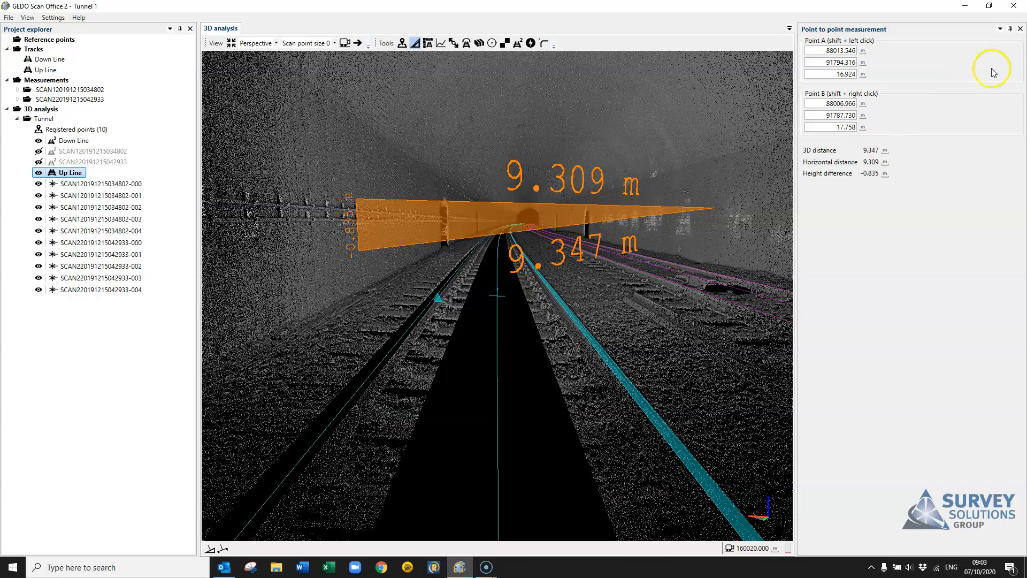
pyautogui.click(1020, 29)
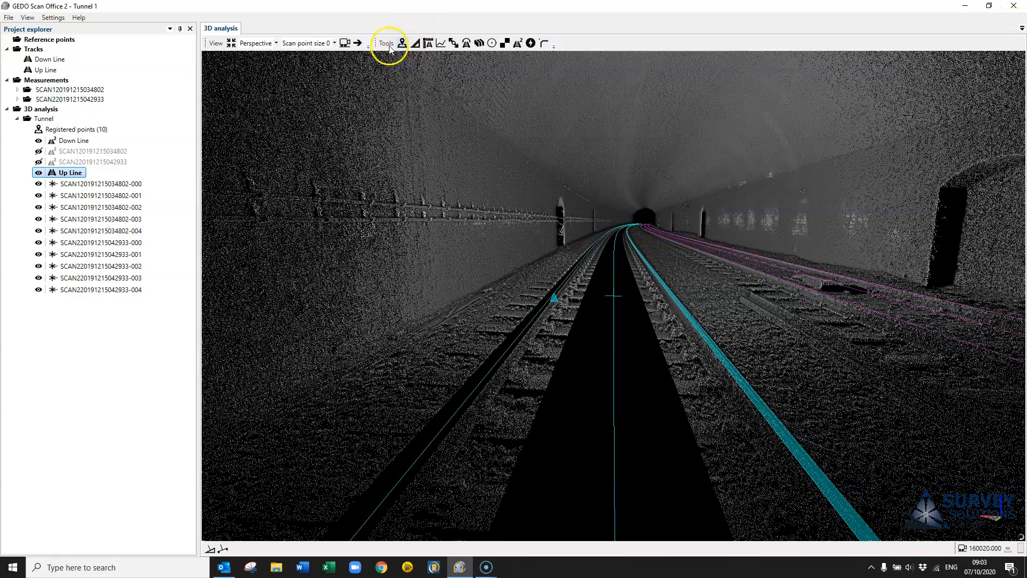
# Step: Start an extended measurement on the Up Line and set its reference type to Rail (canted)
pyautogui.click(428, 43)
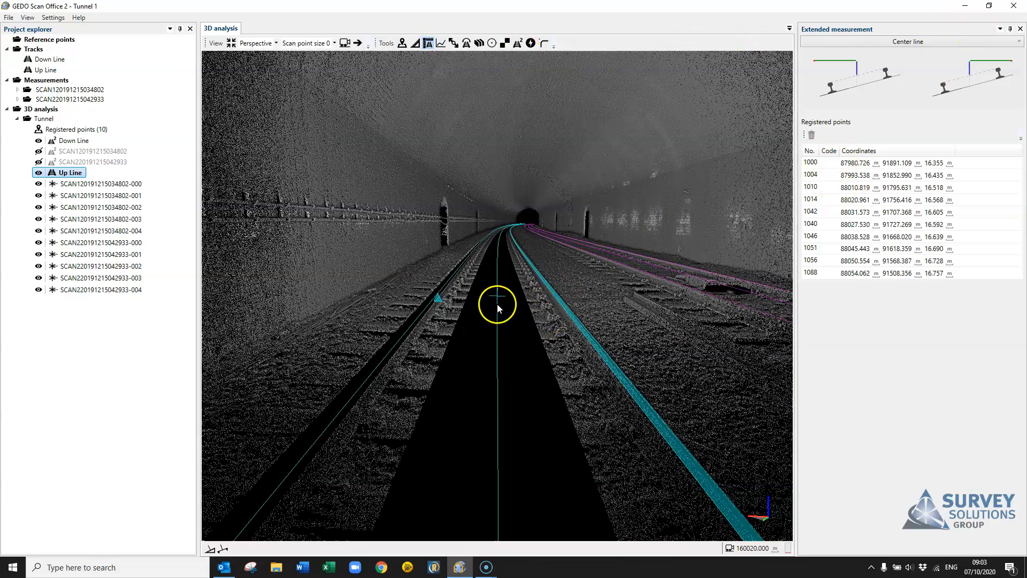
pyautogui.click(907, 43)
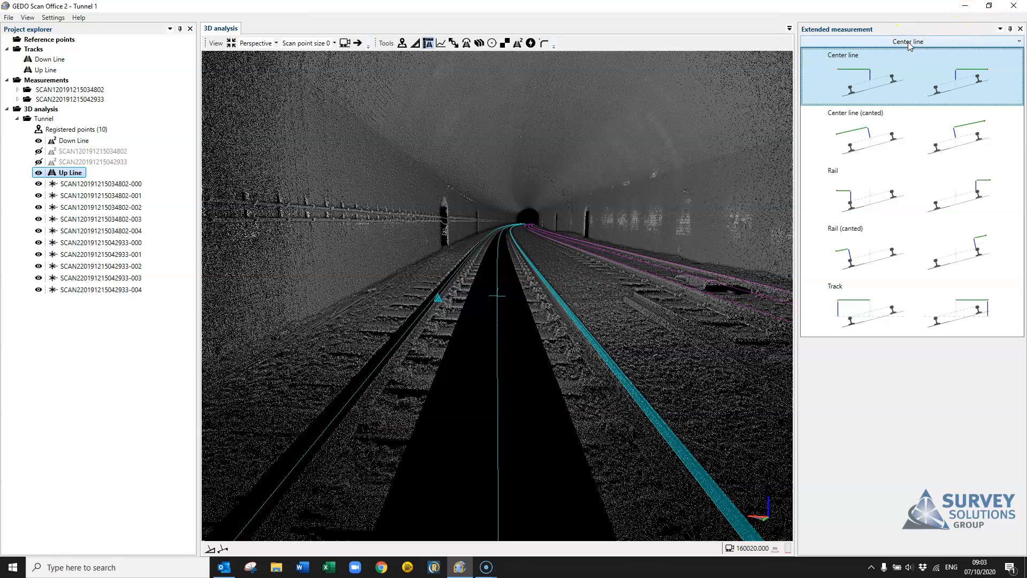
pyautogui.click(859, 204)
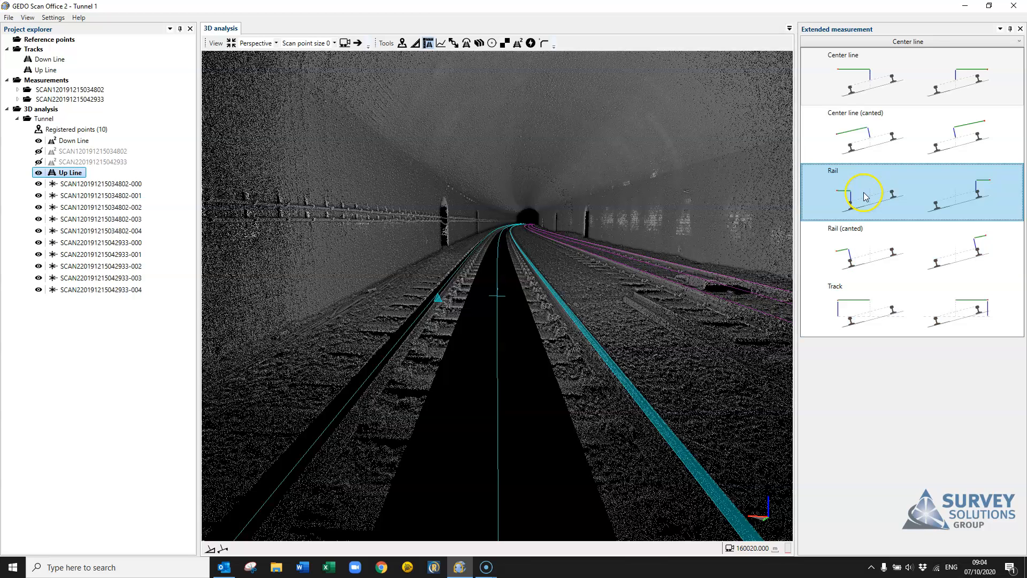
pyautogui.click(861, 250)
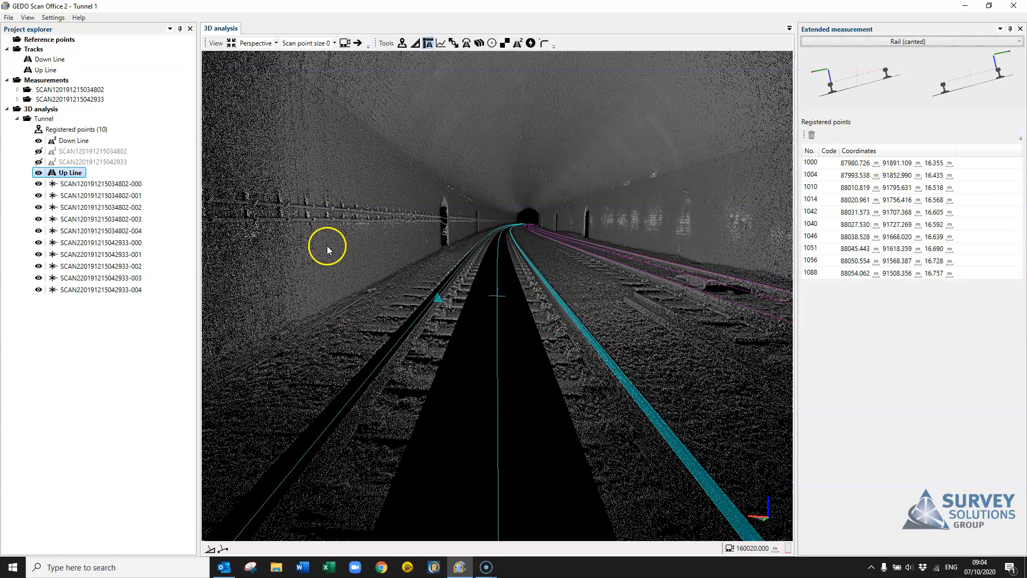
# Step: Measure the canted rail offsets to several points on both tunnel walls
pyautogui.click(343, 240)
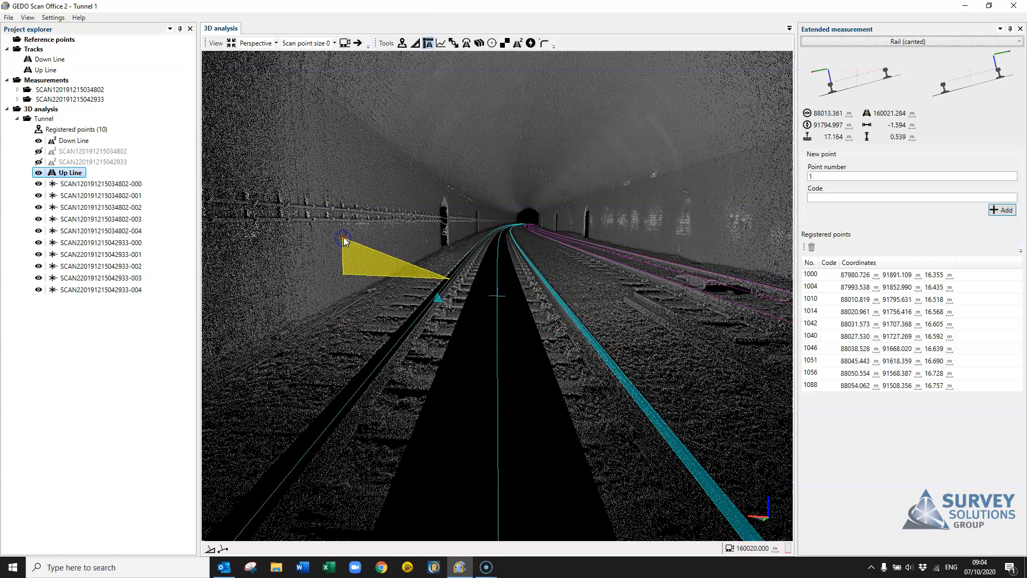
pyautogui.click(364, 191)
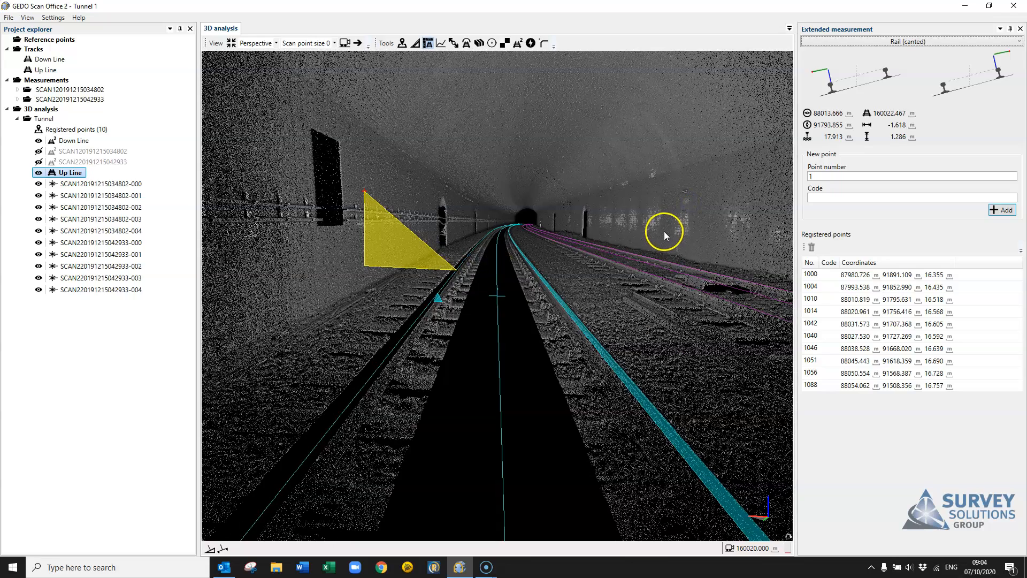
pyautogui.click(663, 231)
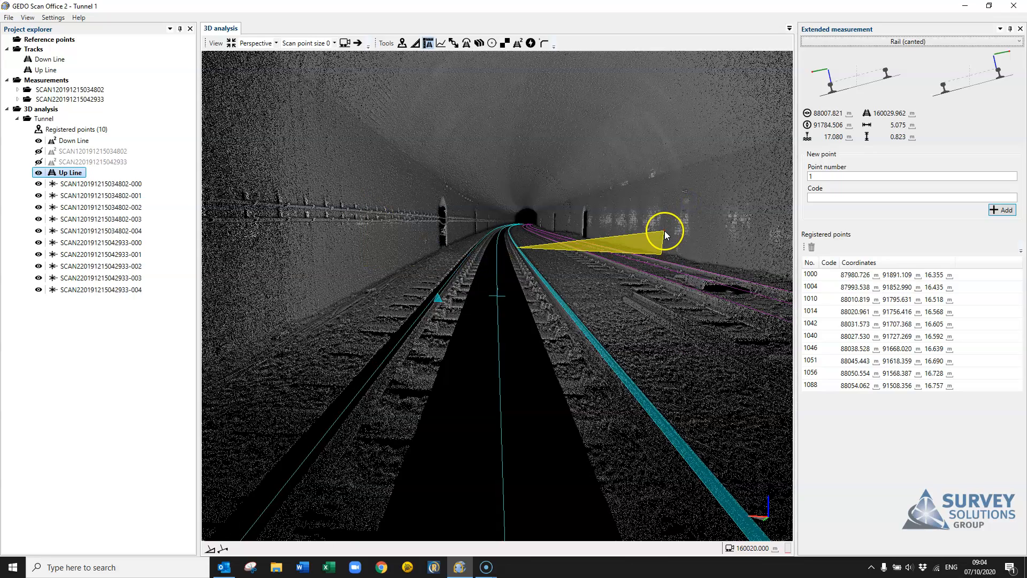
pyautogui.click(321, 173)
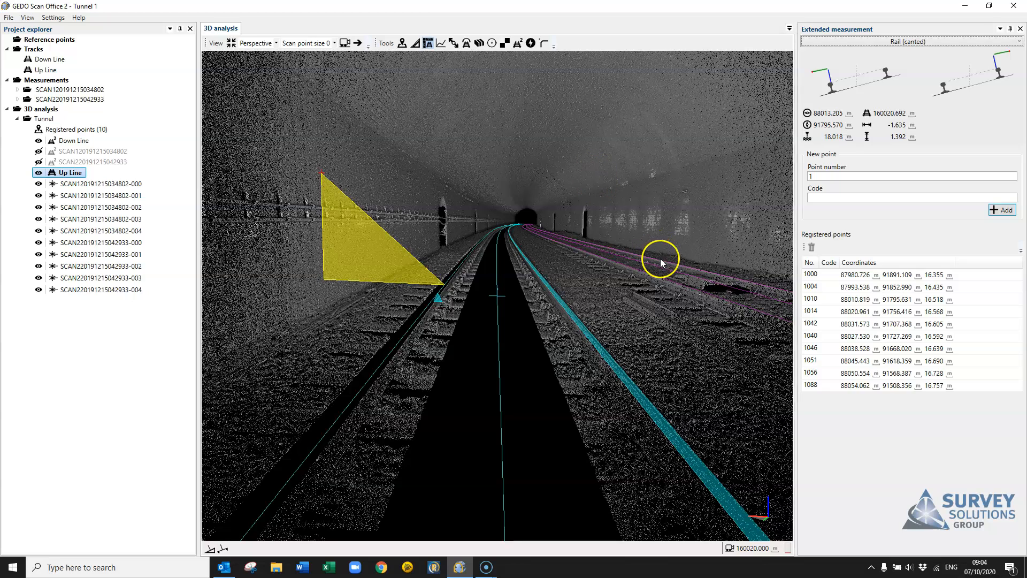
# Step: Enter 1 as the new point's number, and close the extended measurement without adding the point
pyautogui.click(827, 176)
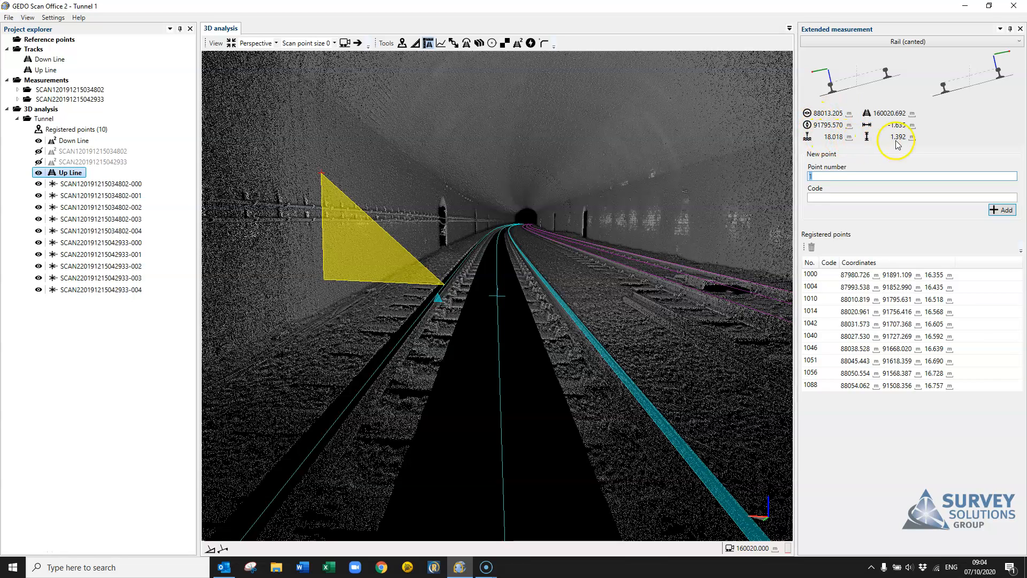
pyautogui.press('BackSpace')
pyautogui.write('1')
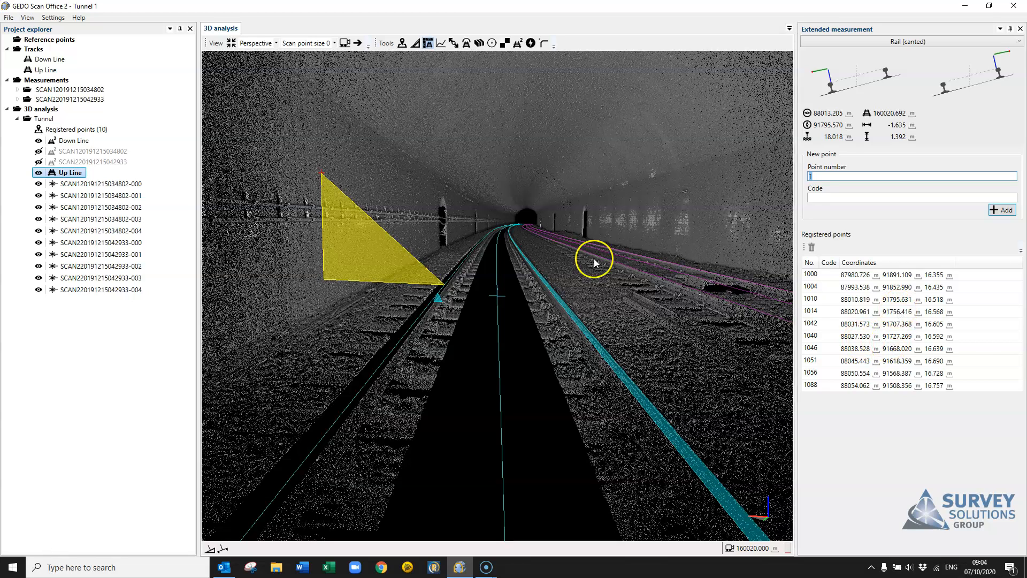
pyautogui.click(77, 131)
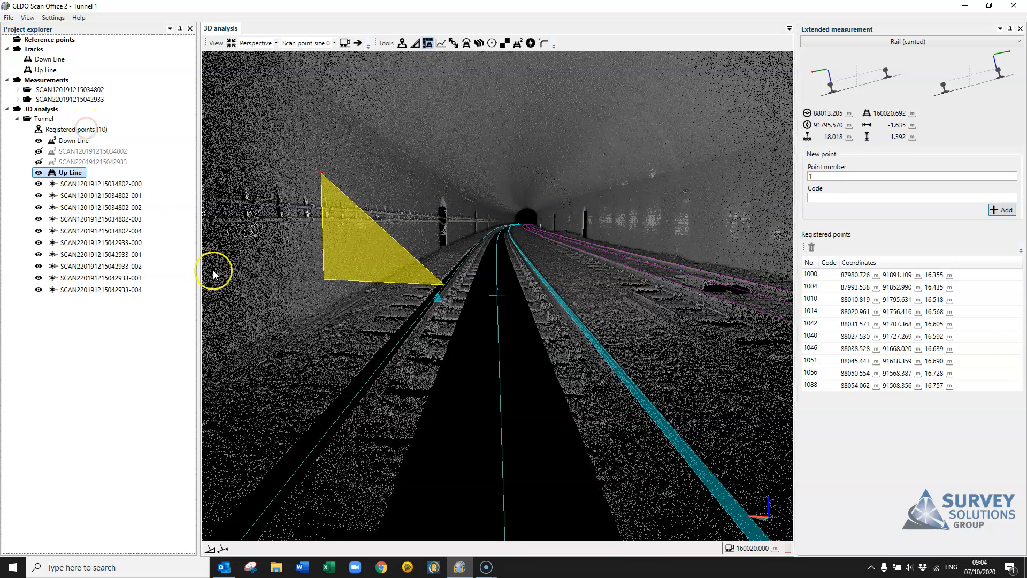
pyautogui.click(1020, 30)
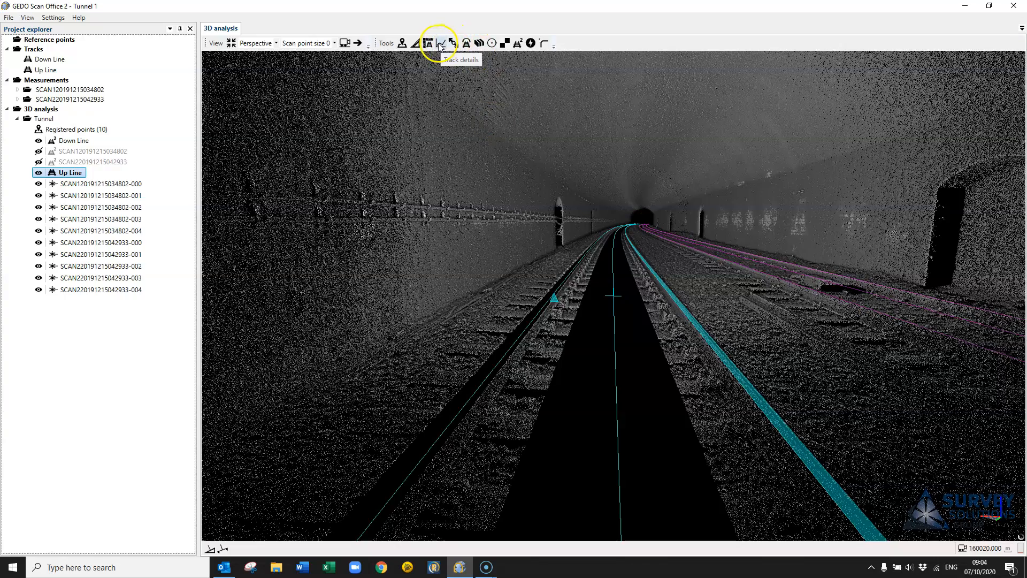
# Step: Display the Up Line's track details and travel along the track to chainage 160021 m
pyautogui.click(440, 44)
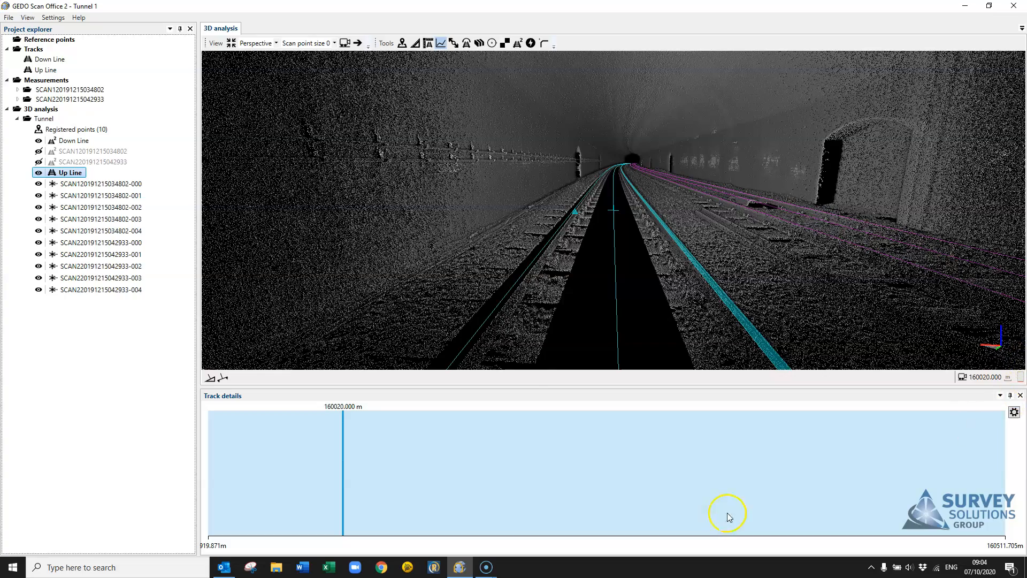
pyautogui.scroll(2, 712, 279)
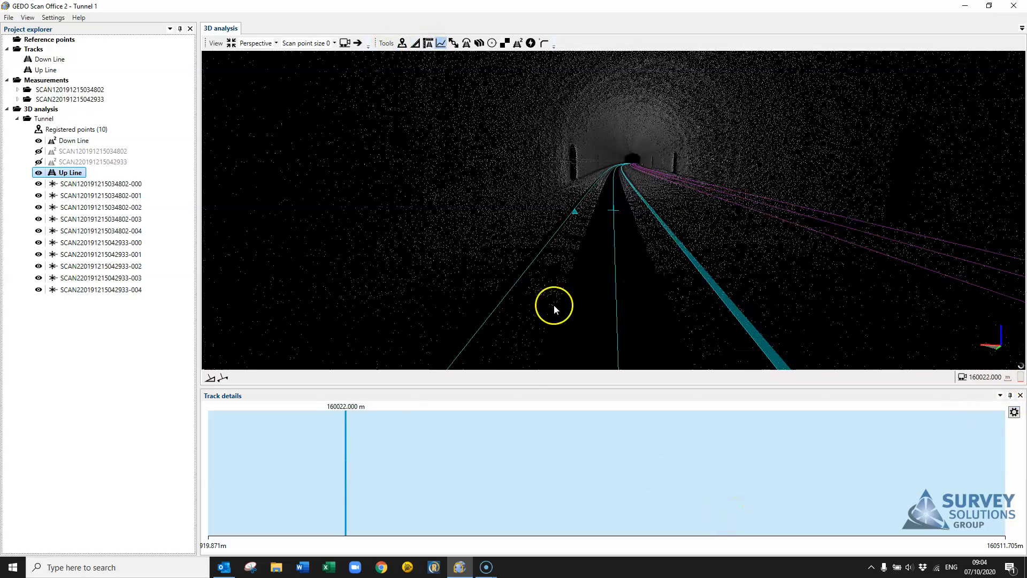
pyautogui.scroll(-1, 493, 344)
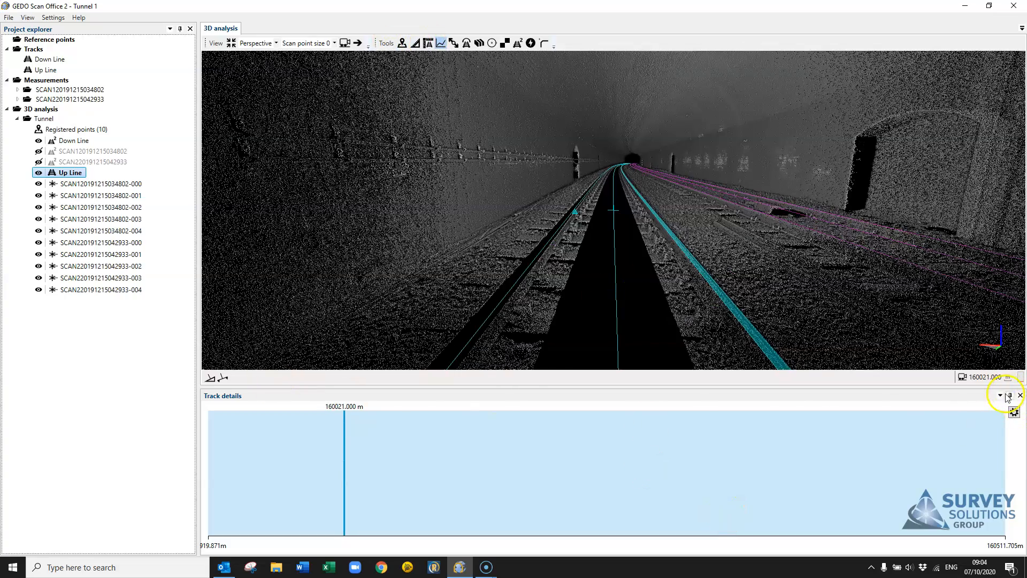
# Step: Show the geometry elements in the track details, review the other geometry point options, and close the track details
pyautogui.click(1015, 412)
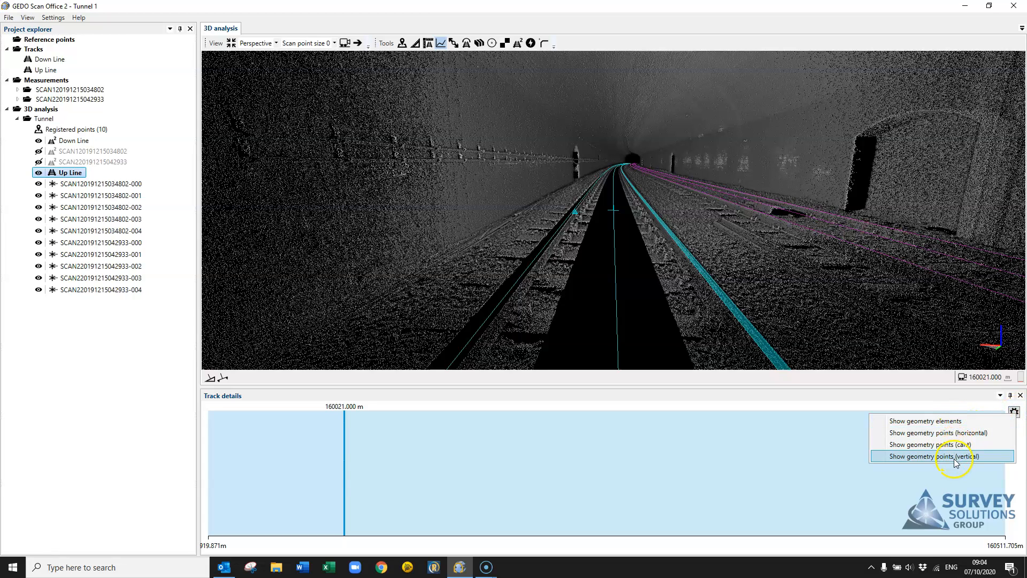
pyautogui.click(945, 426)
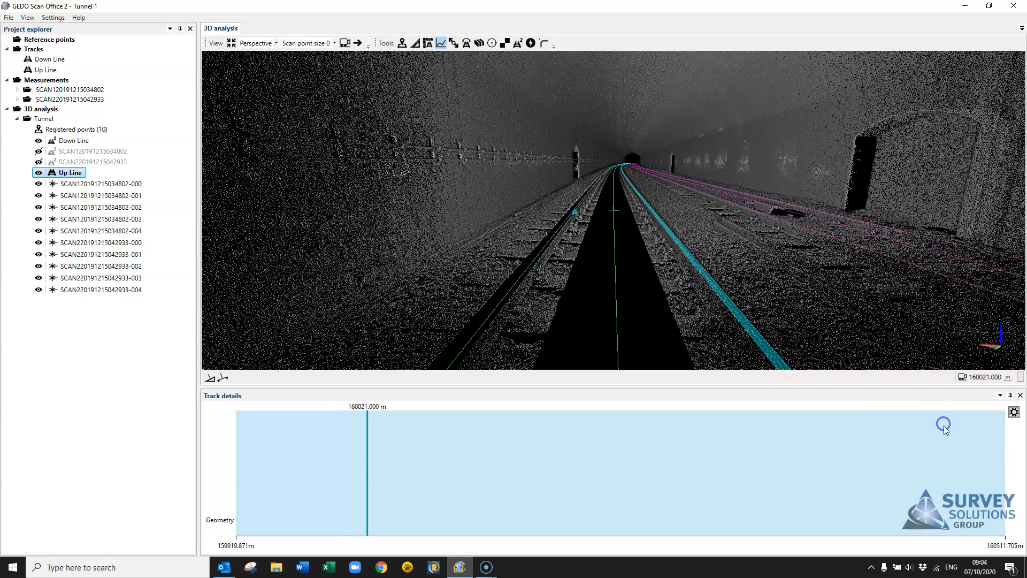
pyautogui.click(1013, 411)
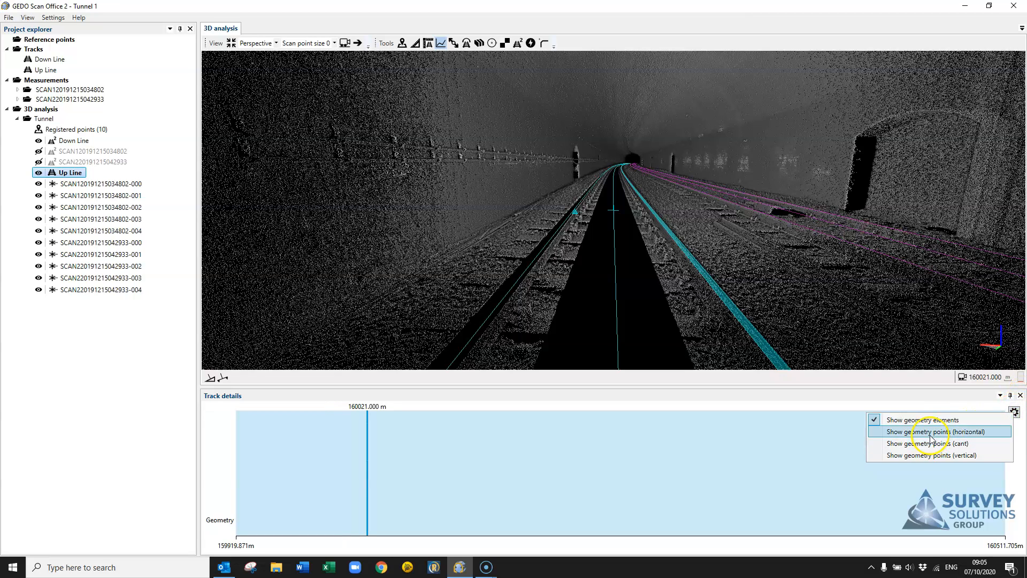
pyautogui.click(1020, 395)
pyautogui.click(1020, 395)
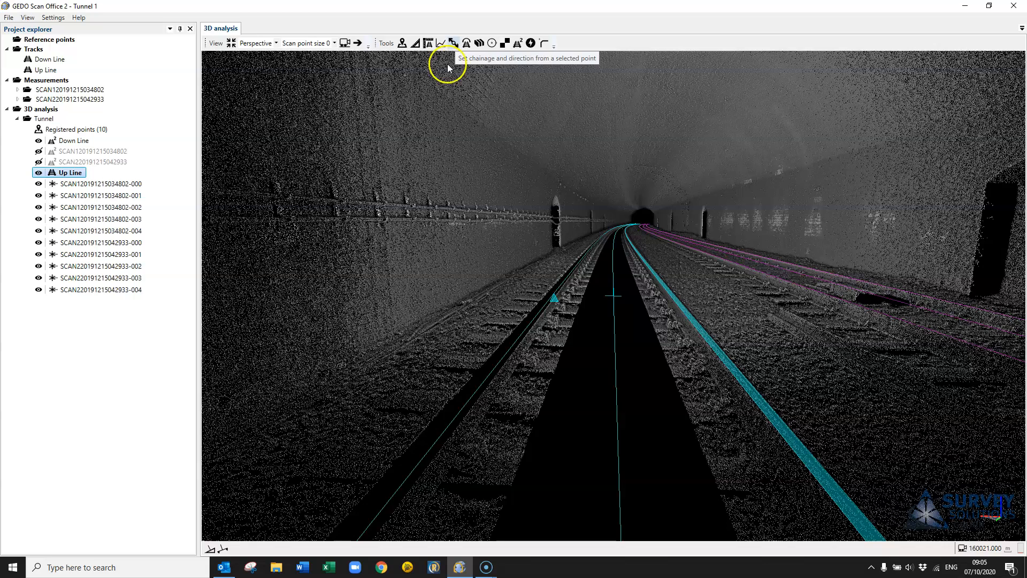
# Step: Open the collision test and browse for a DXF clearance profile without loading one
pyautogui.click(466, 44)
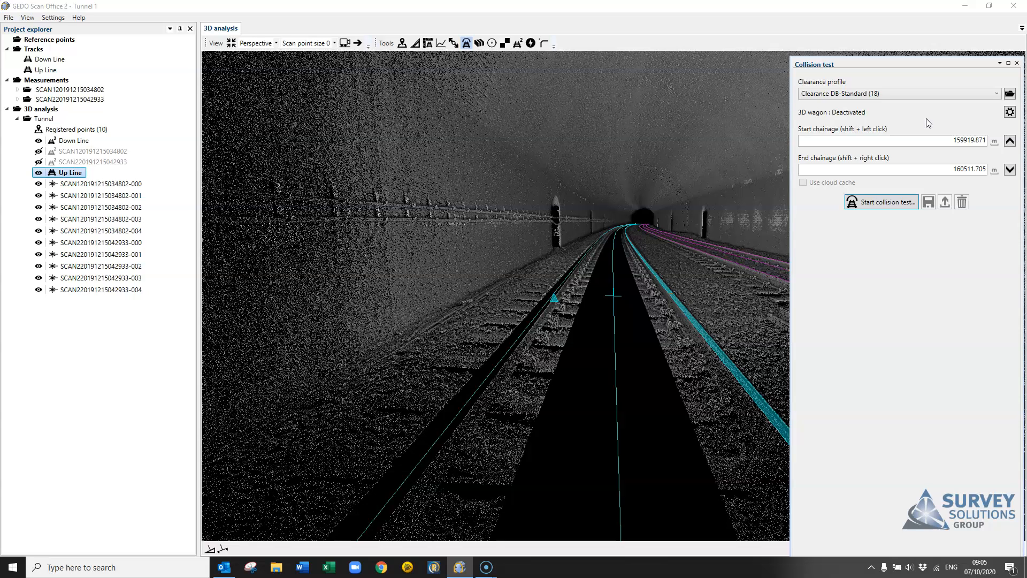
pyautogui.click(1010, 94)
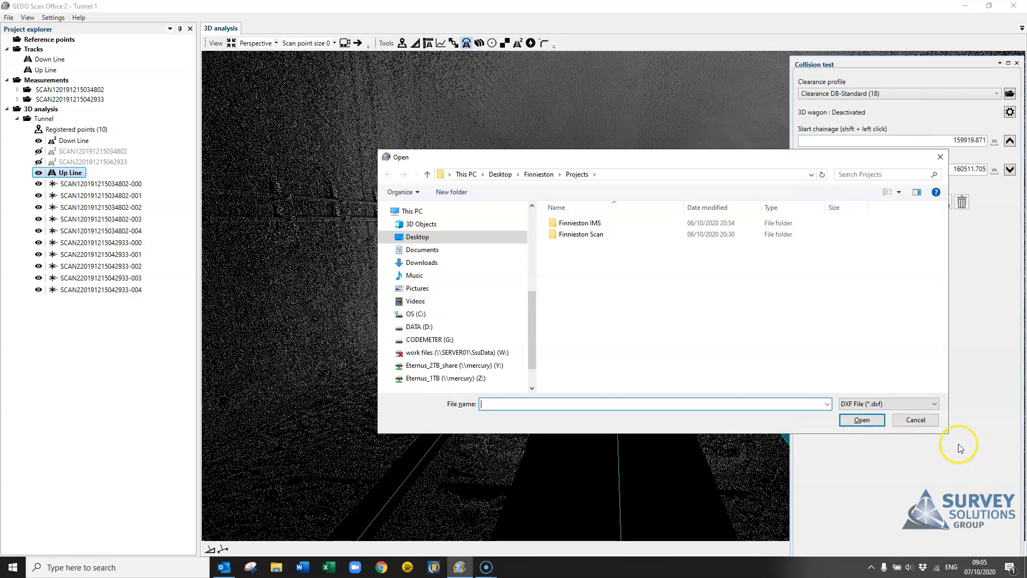
pyautogui.click(916, 420)
# Step: Switch the collision test's clearance profile to 153 (836), and set it back to Clearance DB-Standard (18)
pyautogui.click(983, 95)
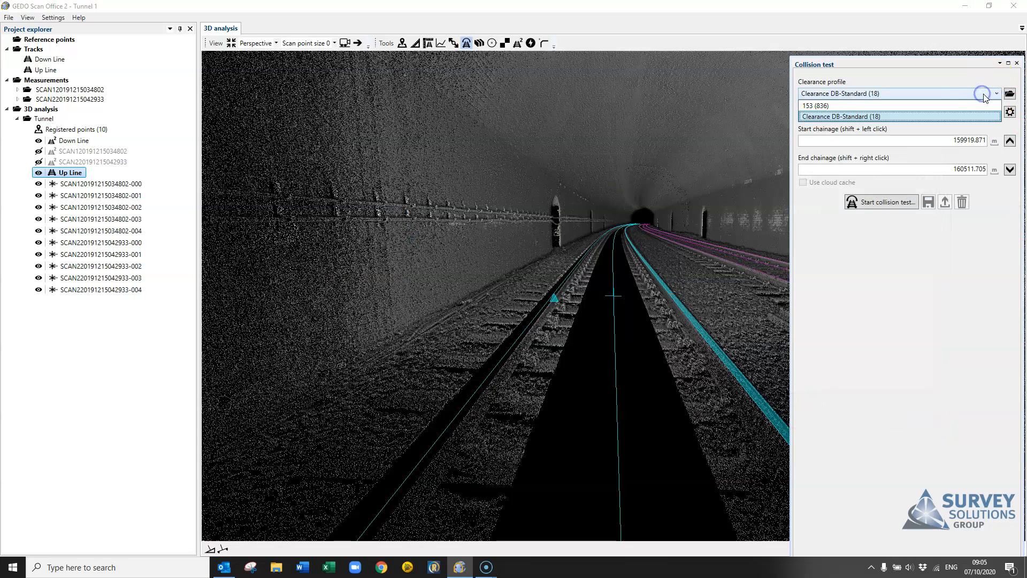
pyautogui.click(841, 106)
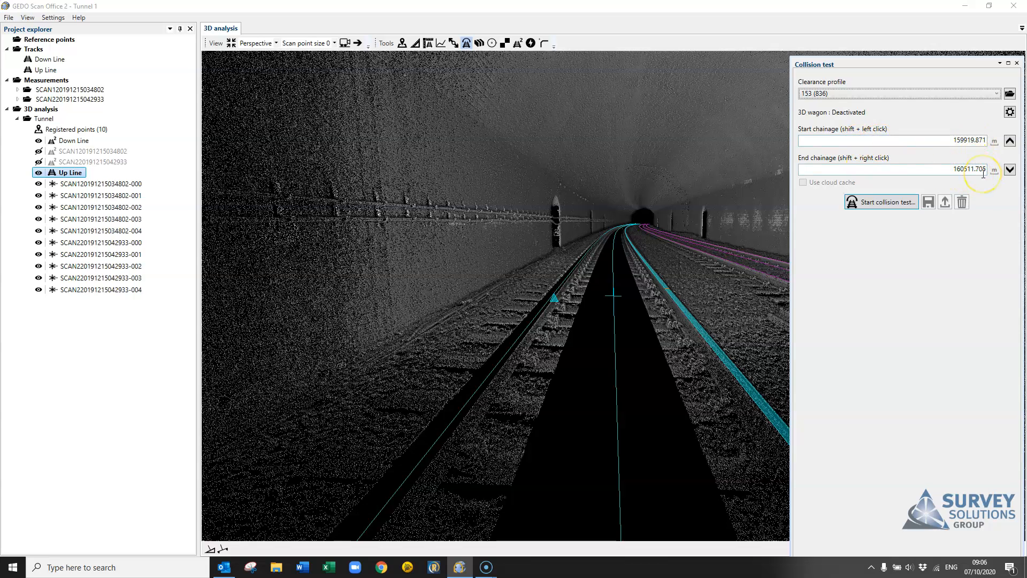
pyautogui.click(996, 93)
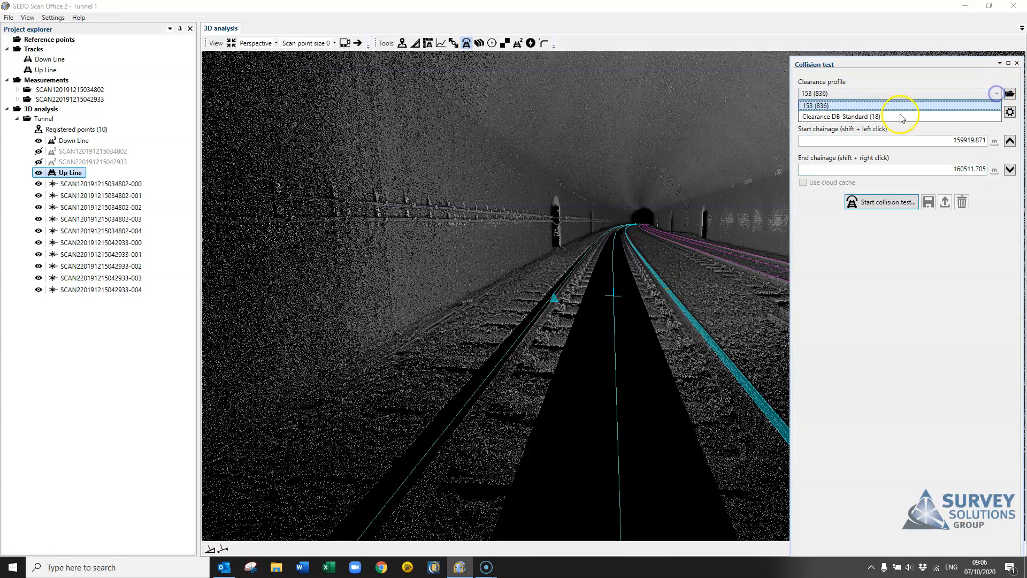
pyautogui.click(893, 114)
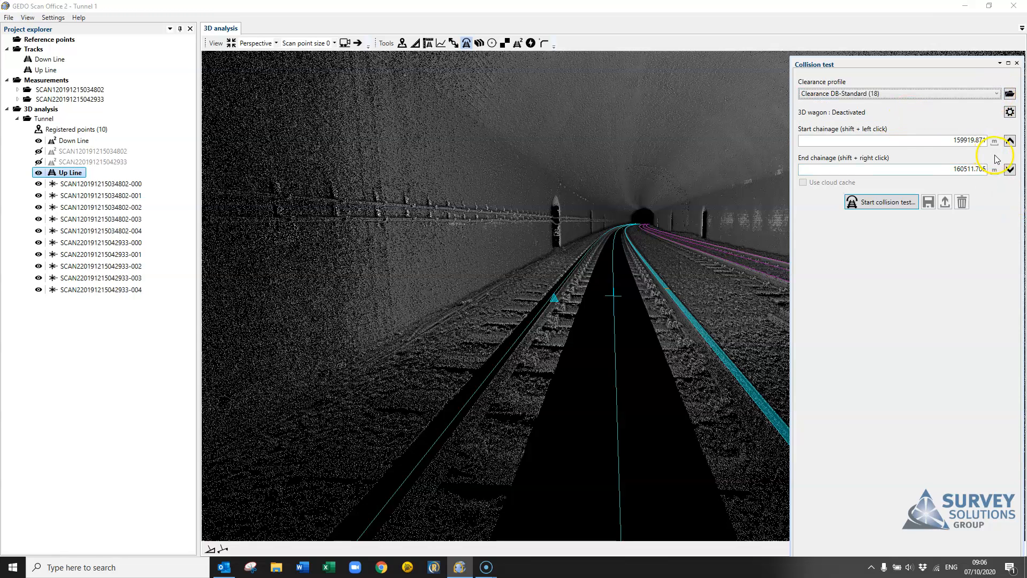
# Step: Pick the collision test's end chainage at 160039.368 m in the scan, and run the collision test
pyautogui.click(973, 169)
pyautogui.doubleClick(973, 169)
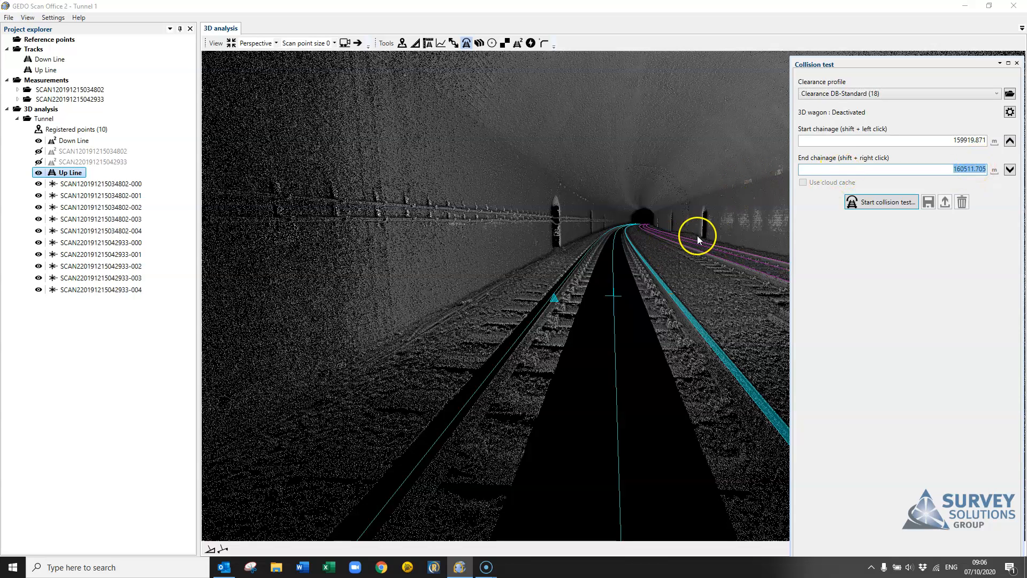
pyautogui.keyDown('shift'); pyautogui.rightClick(570, 214); pyautogui.keyUp('shift')
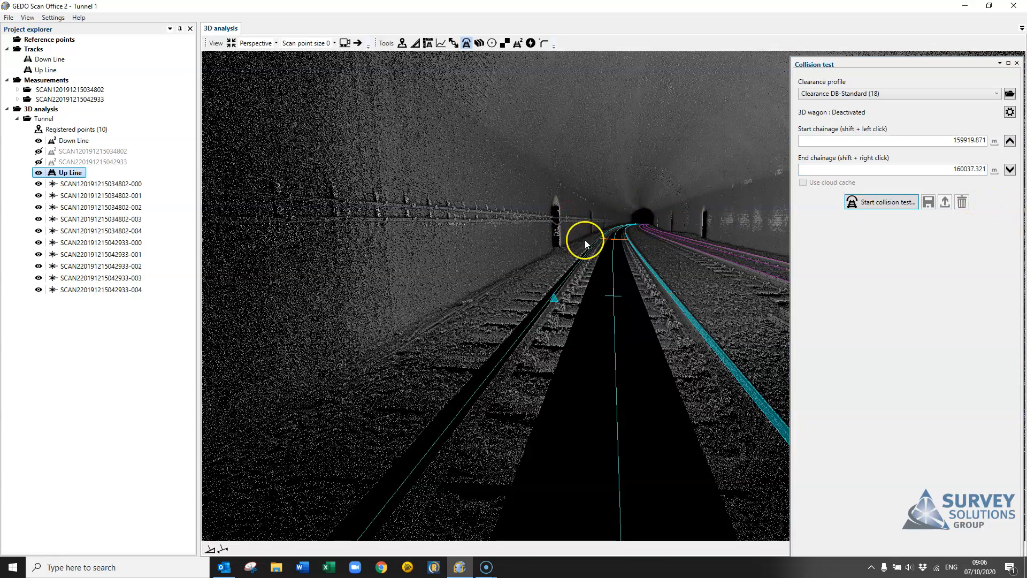
pyautogui.keyDown('shift'); pyautogui.rightClick(560, 216); pyautogui.keyUp('shift')
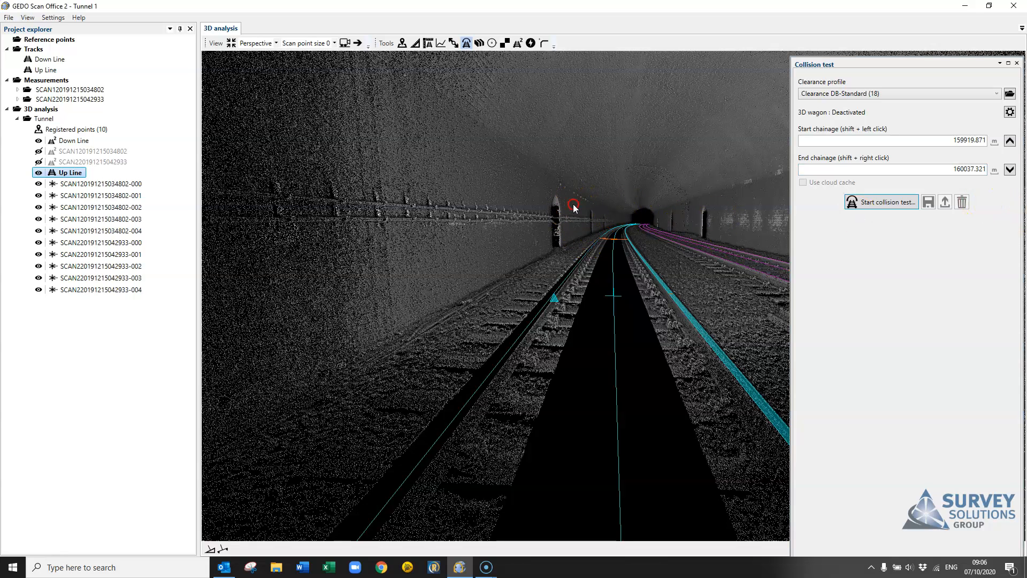
pyautogui.click(888, 204)
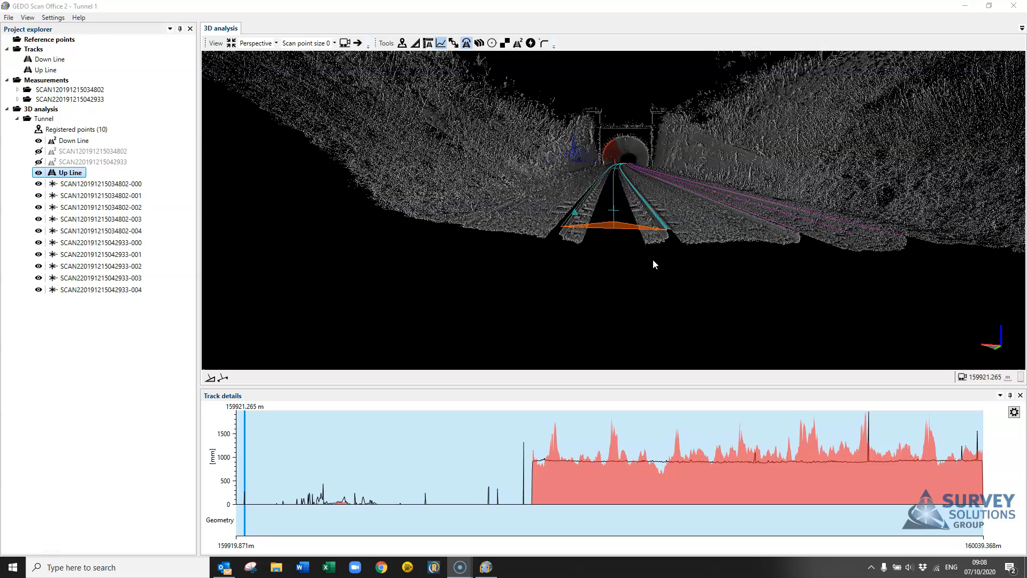
# Step: Examine the collision results in the scan, including the coloured tunnel wall at chainage 159970.595 m
pyautogui.moveTo(659, 265); pyautogui.dragTo(655, 286)
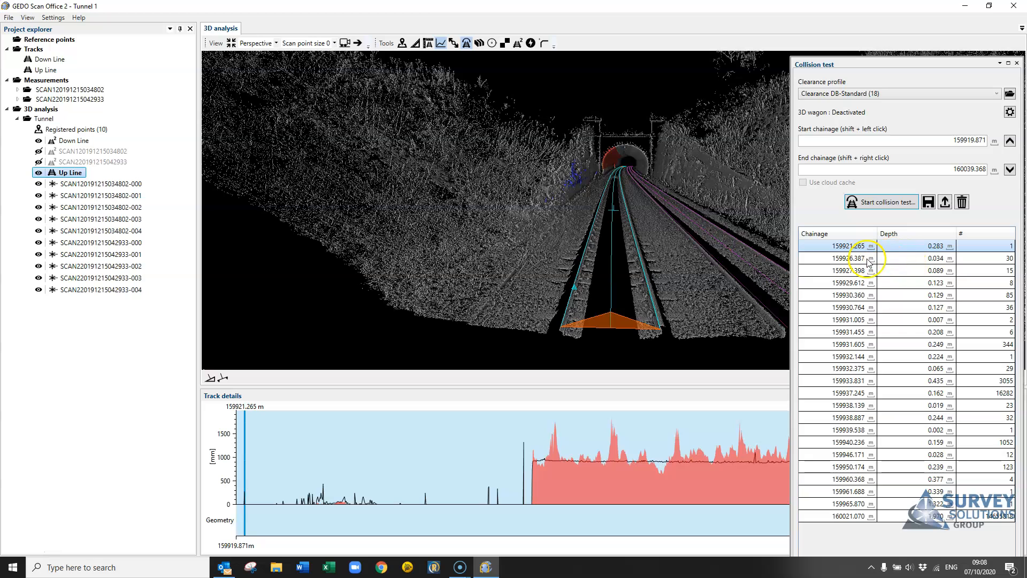
pyautogui.click(553, 453)
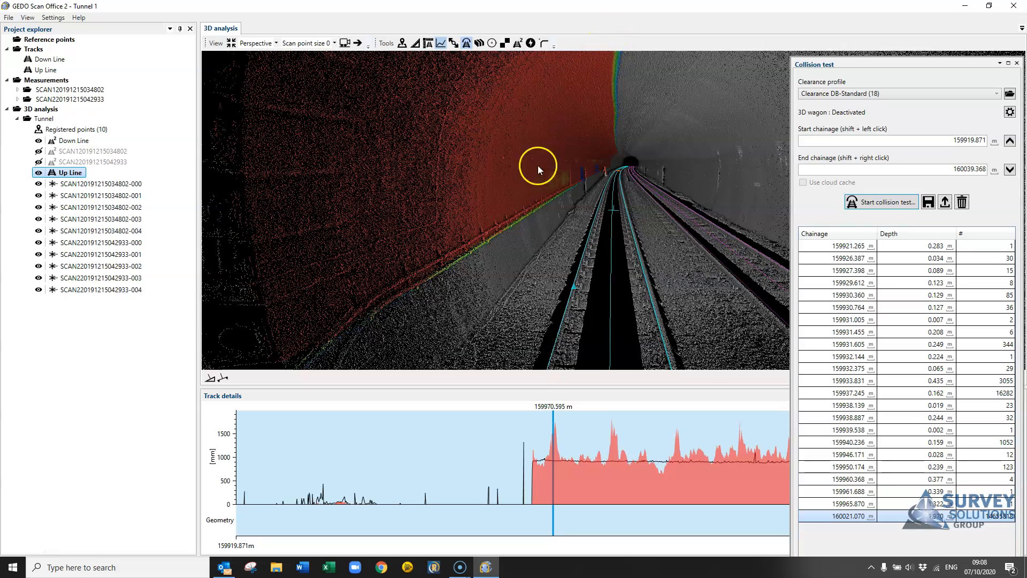
pyautogui.scroll(-3, 550, 217)
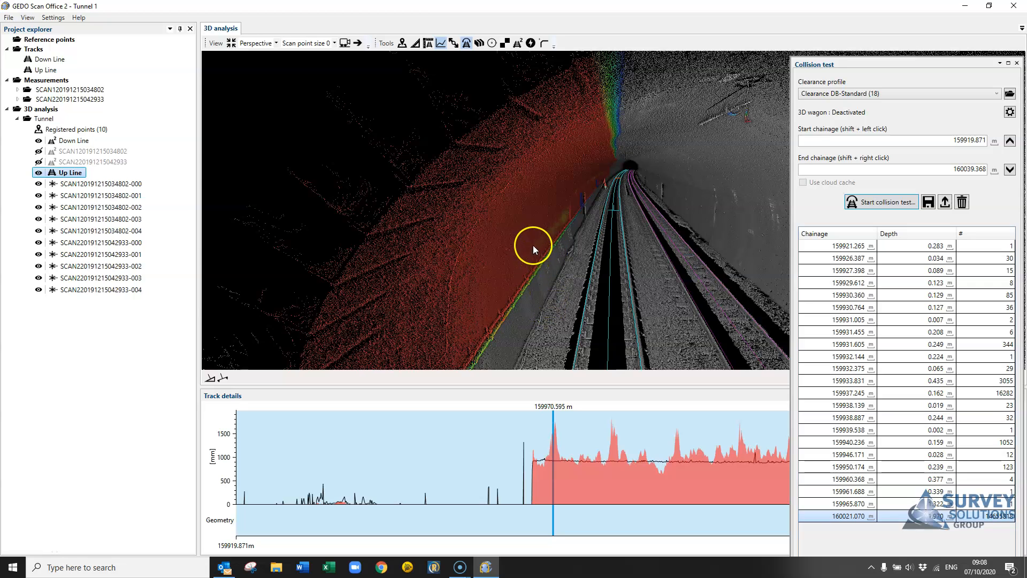
pyautogui.scroll(2, 533, 245)
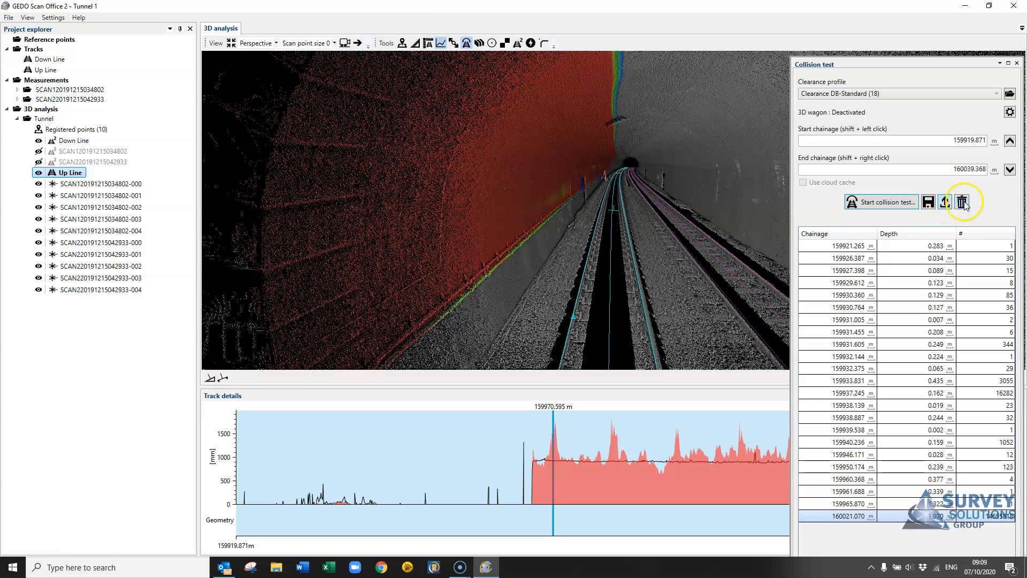
# Step: Save the collision test result as a new point cloud named Collision
pyautogui.click(928, 201)
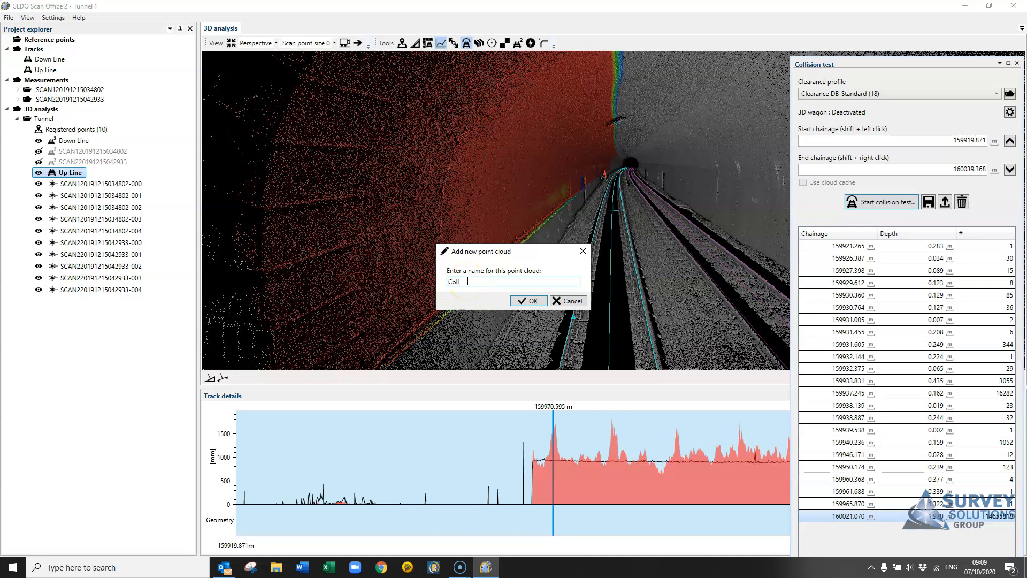
pyautogui.write('Collision')
pyautogui.click(531, 301)
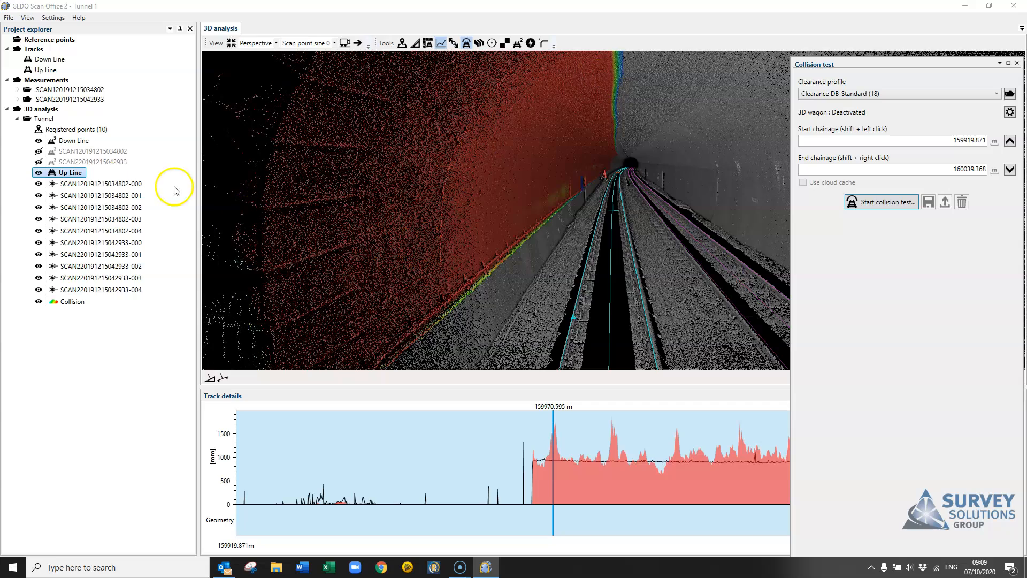
# Step: Hide the Collision point cloud and close the collision test
pyautogui.click(38, 302)
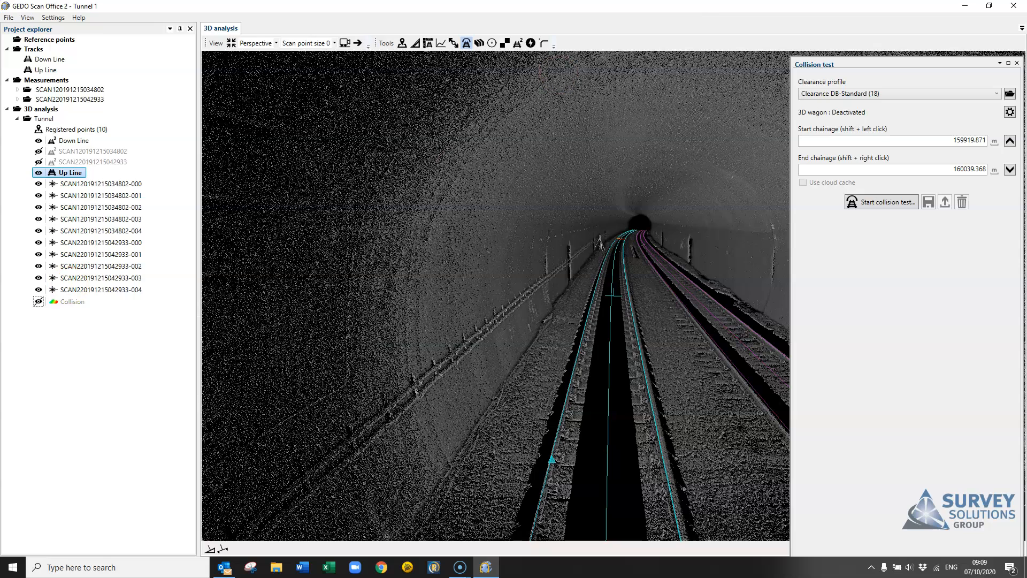
pyautogui.click(1017, 63)
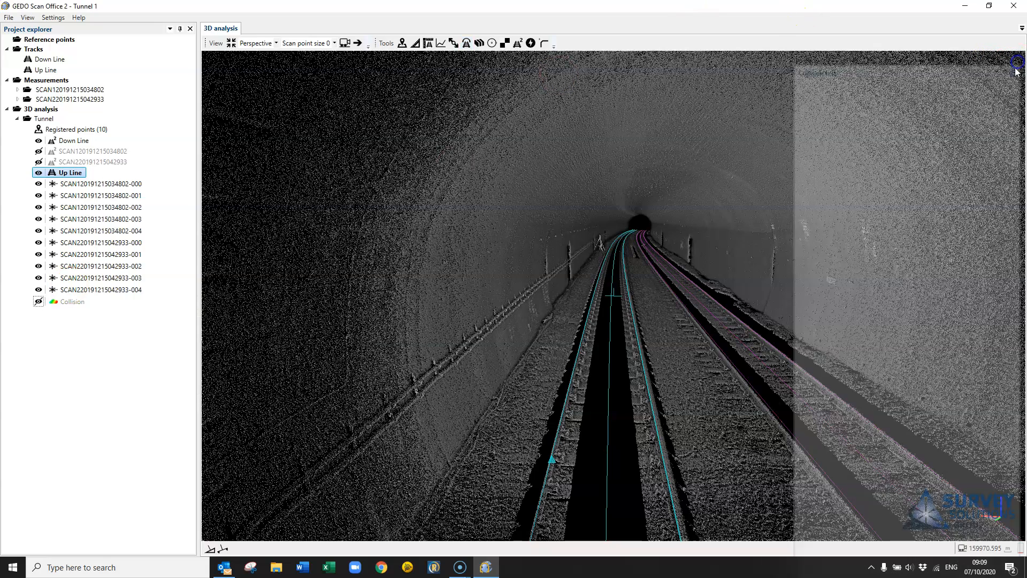
# Step: Open profile creation for the Up Line, choose Multiple profiles, and set the step size to 5.000 m
pyautogui.click(482, 46)
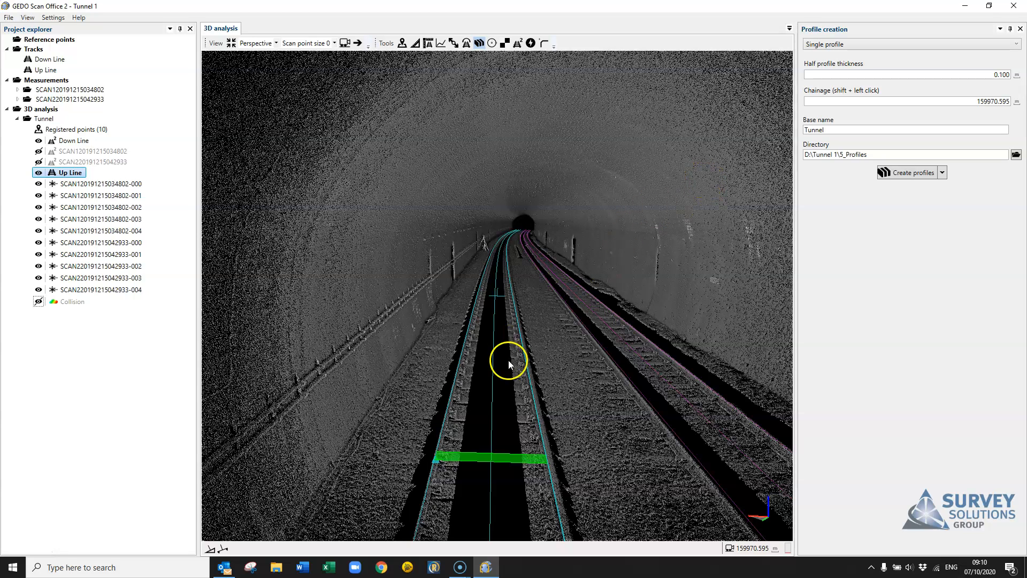
pyautogui.scroll(3, 511, 335)
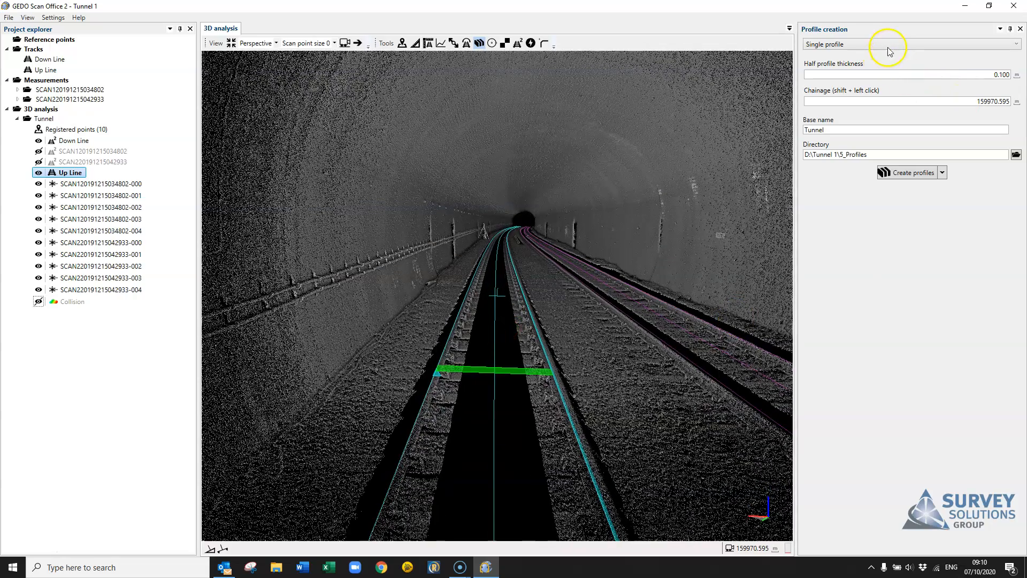
pyautogui.click(887, 47)
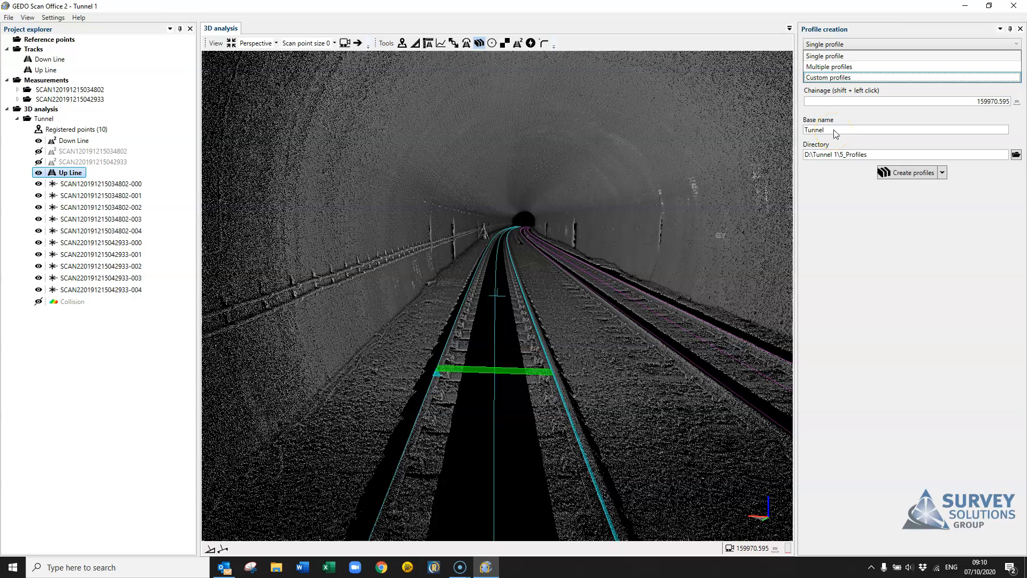
pyautogui.click(840, 68)
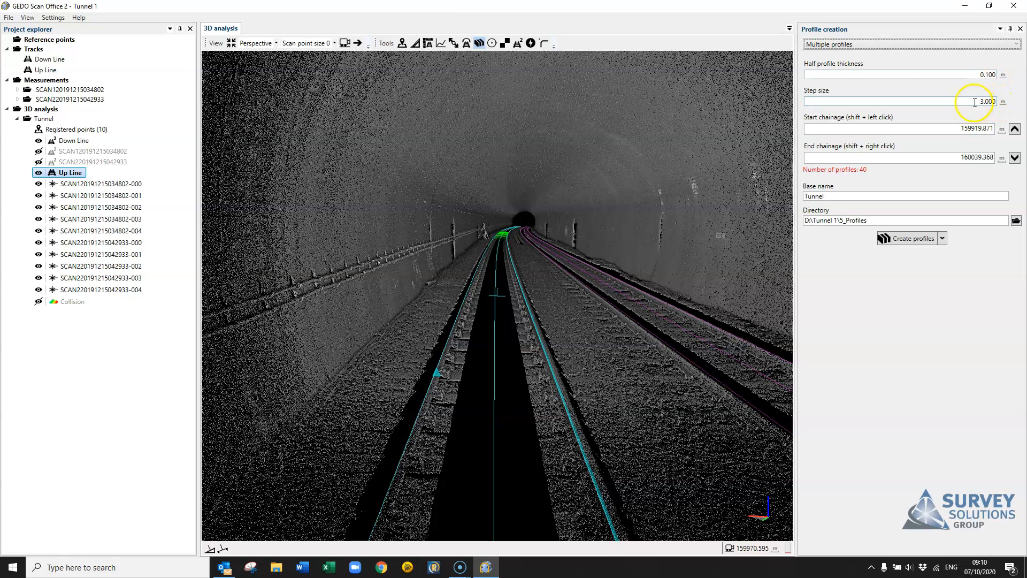
pyautogui.click(992, 102)
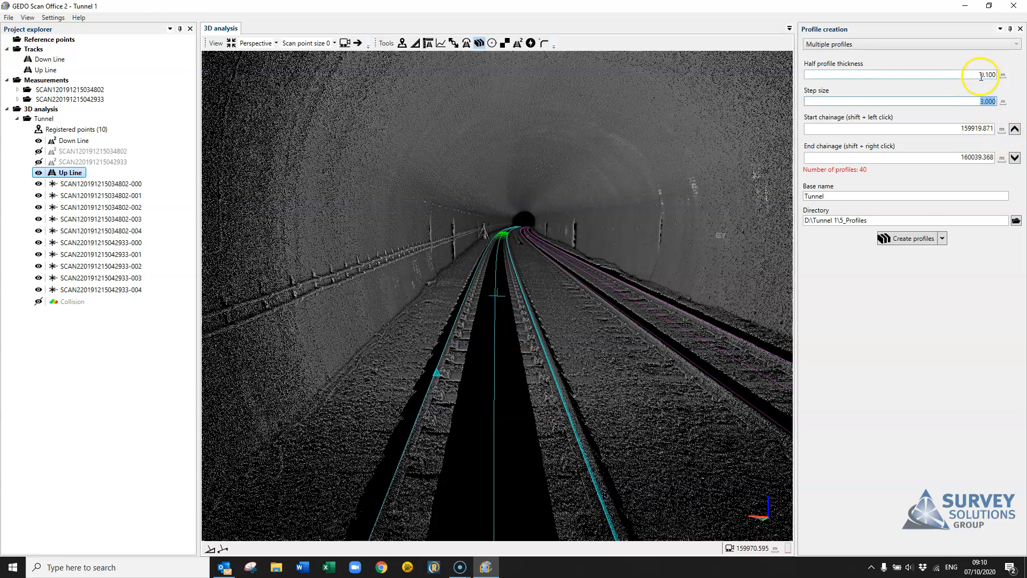
pyautogui.write('5.0')
# Step: Set the profile range from start chainage 160000 to end chainage 160050, and inspect the planned profile lines on the track
pyautogui.click(982, 134)
pyautogui.moveTo(959, 133); pyautogui.dragTo(1004, 129)
pyautogui.write('15')
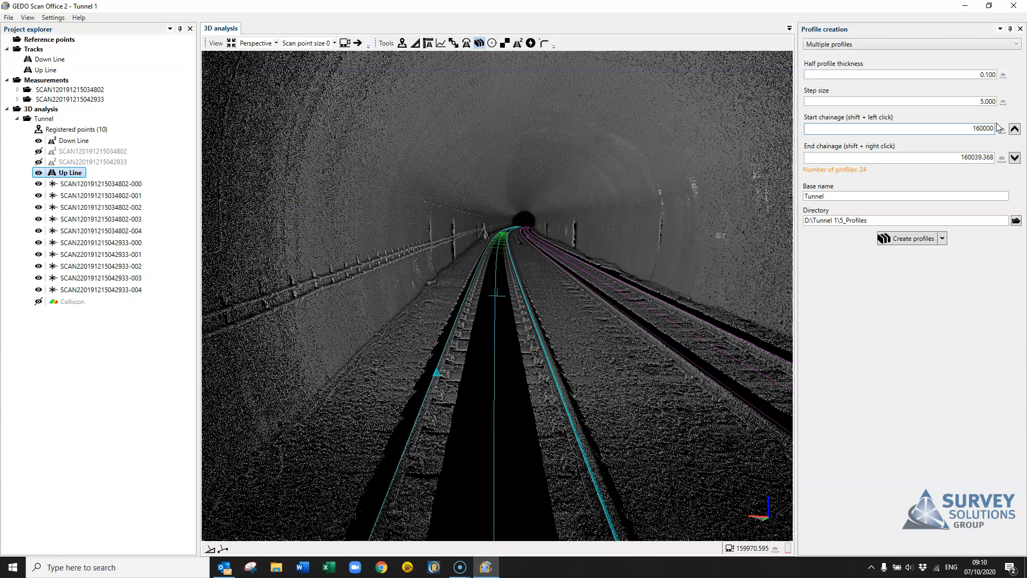
pyautogui.click(974, 158)
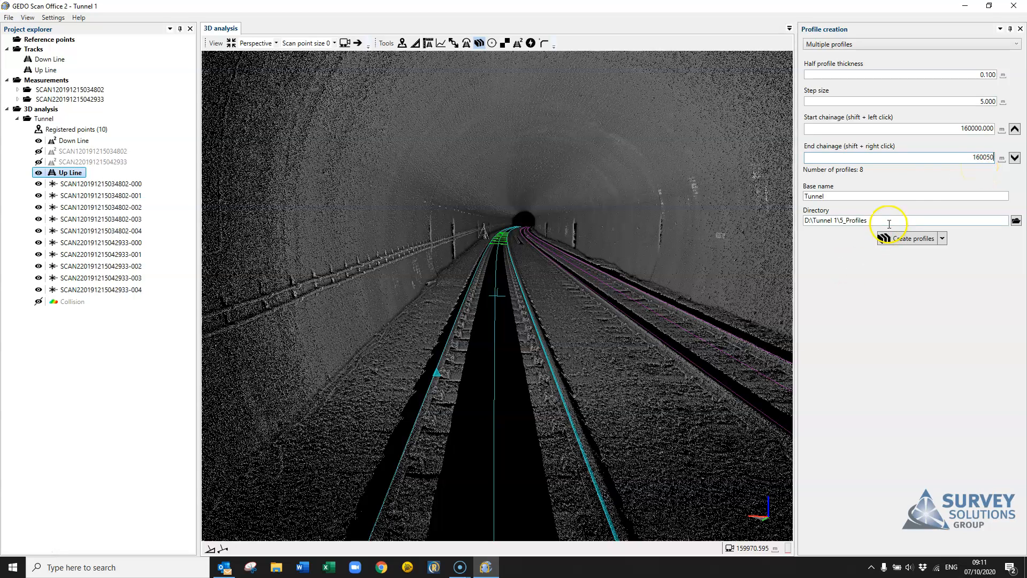
pyautogui.click(964, 127)
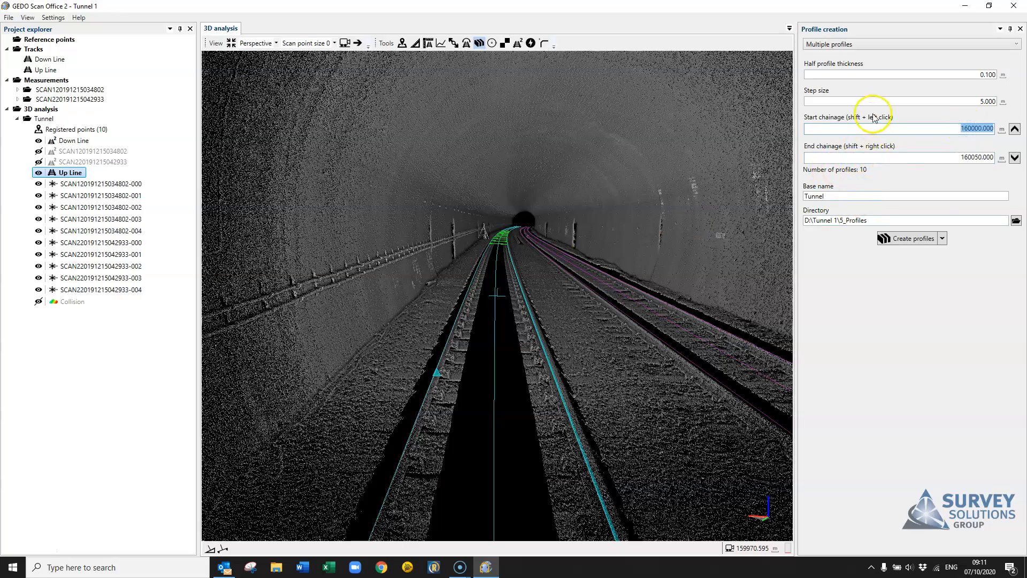
pyautogui.scroll(9, 515, 264)
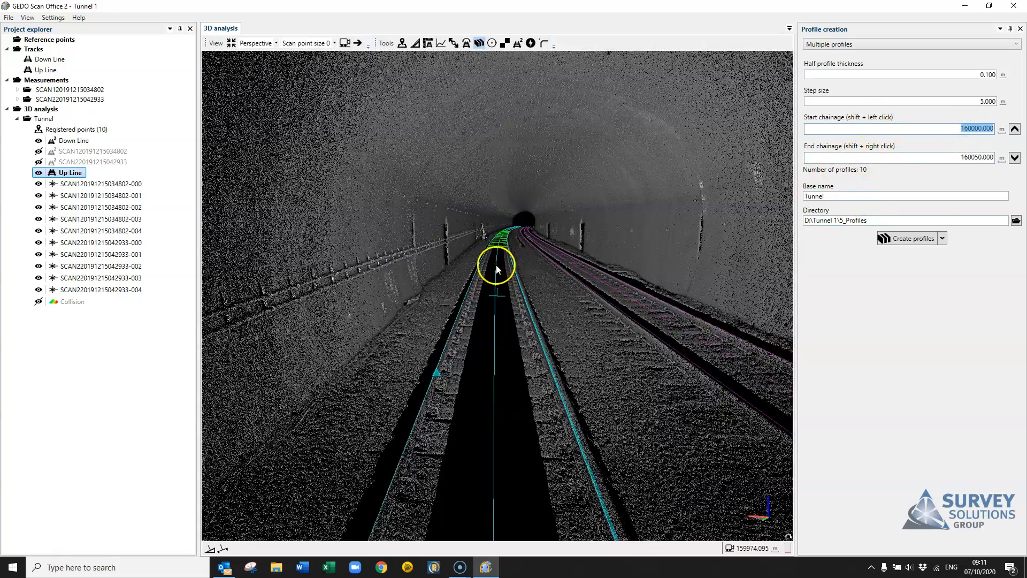
pyautogui.scroll(8, 503, 283)
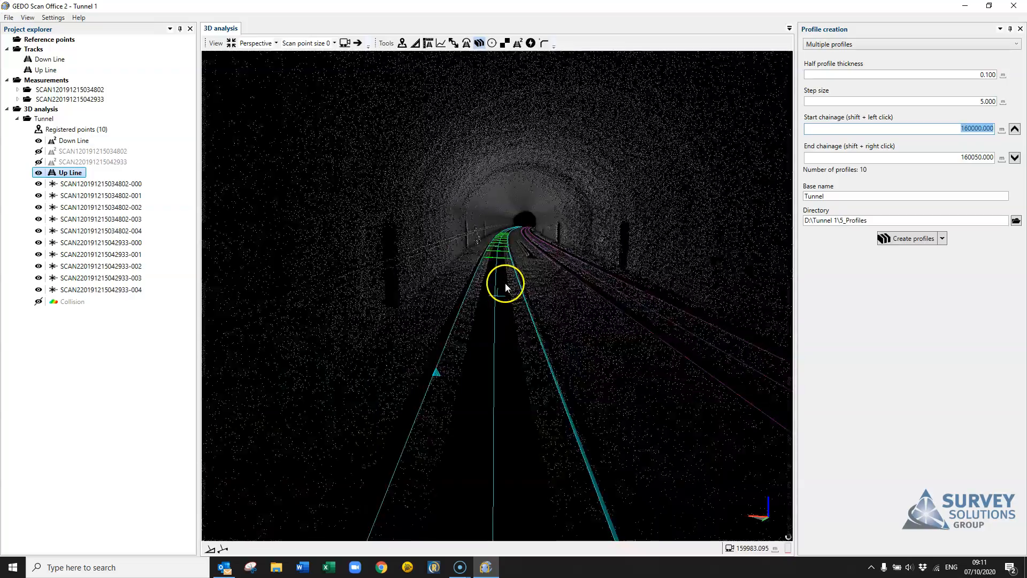
pyautogui.scroll(3, 509, 290)
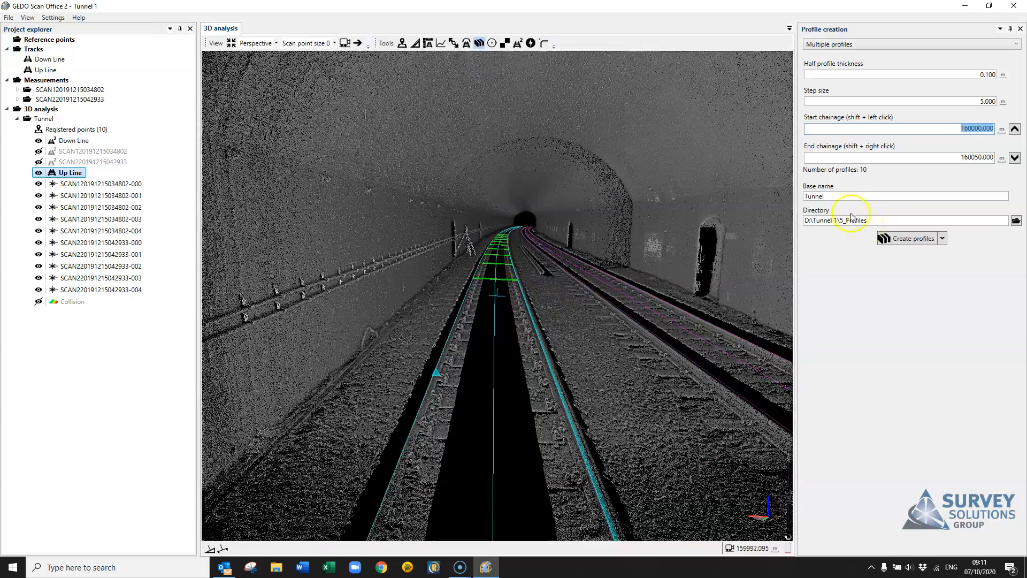
# Step: Browse the Tunnel 1 folders for the profile output directory, and cancel the folder selection
pyautogui.click(835, 197)
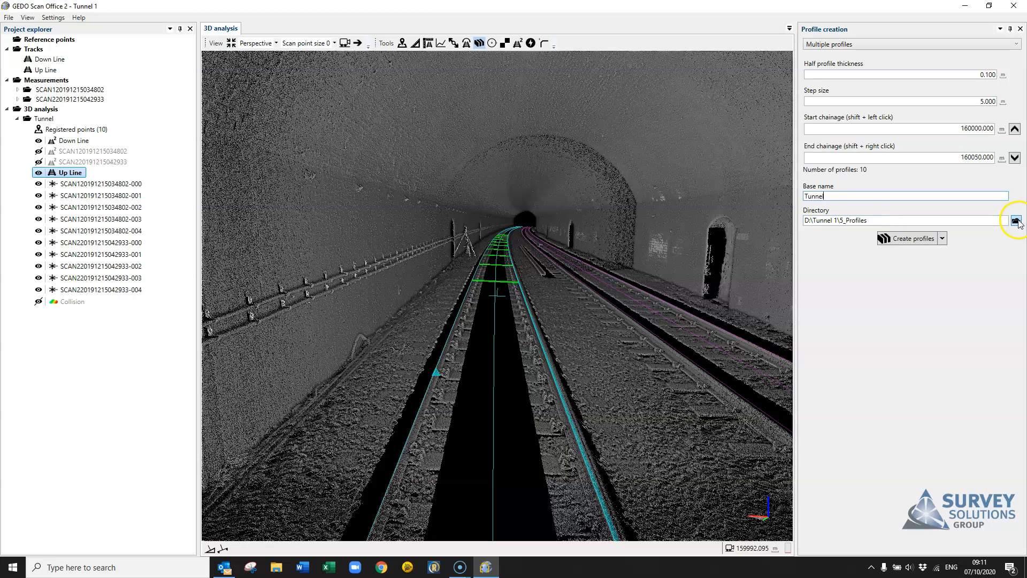
pyautogui.click(1016, 222)
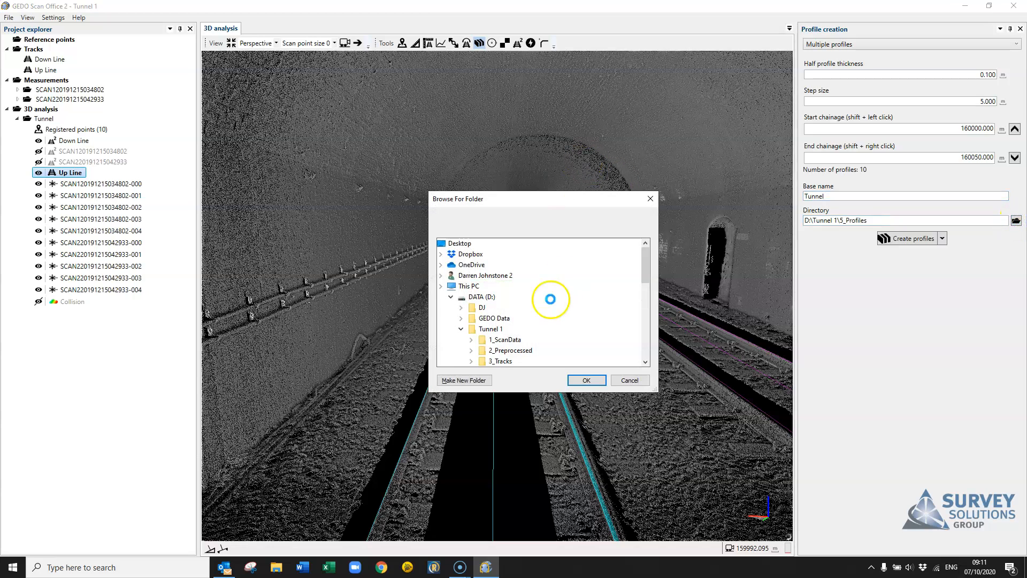
pyautogui.moveTo(646, 269); pyautogui.dragTo(645, 306)
pyautogui.click(517, 305)
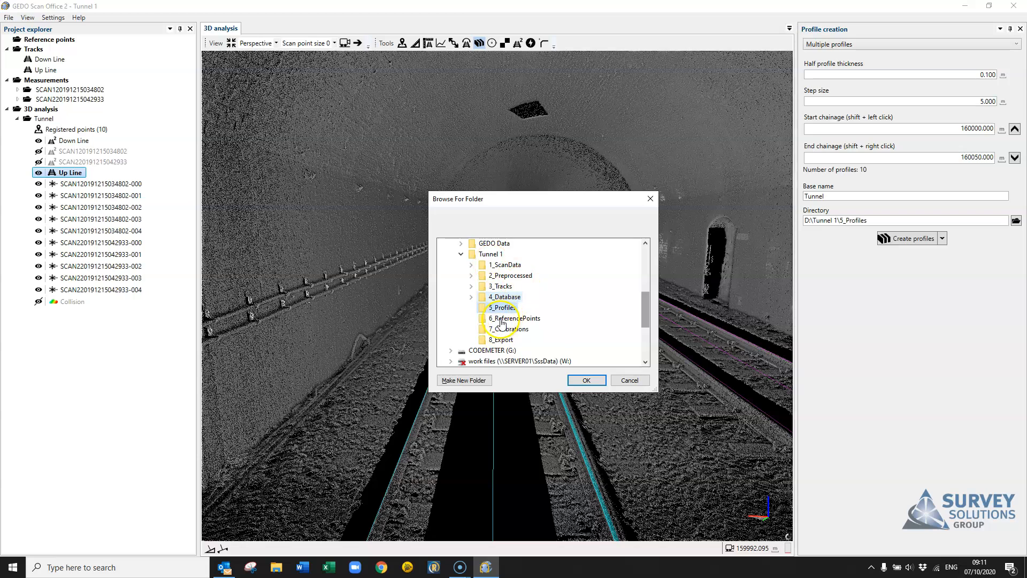
pyautogui.click(630, 379)
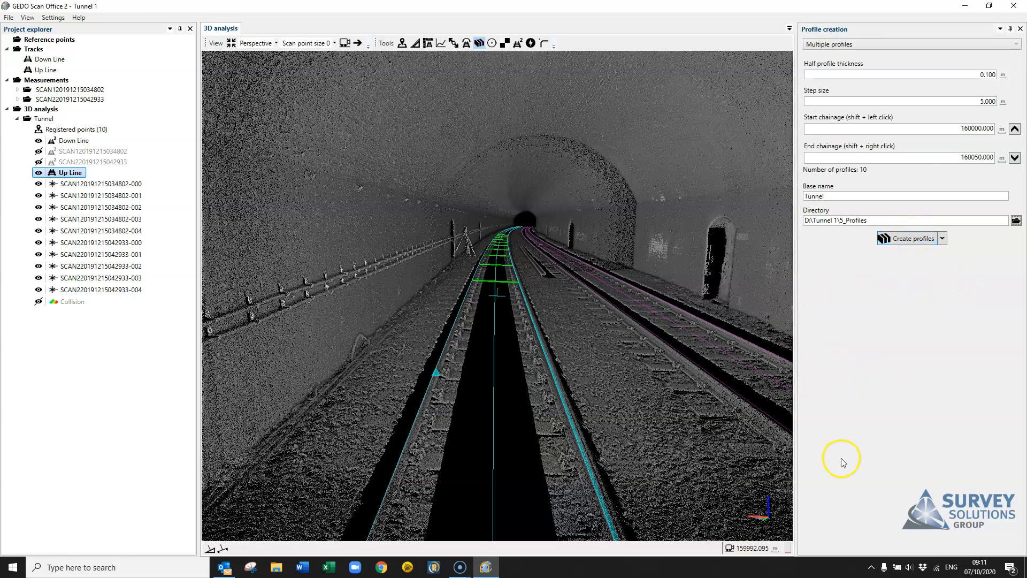
# Step: Try adding an entry in the Custom profiles mode, cancel it, and return to Multiple profiles
pyautogui.click(998, 47)
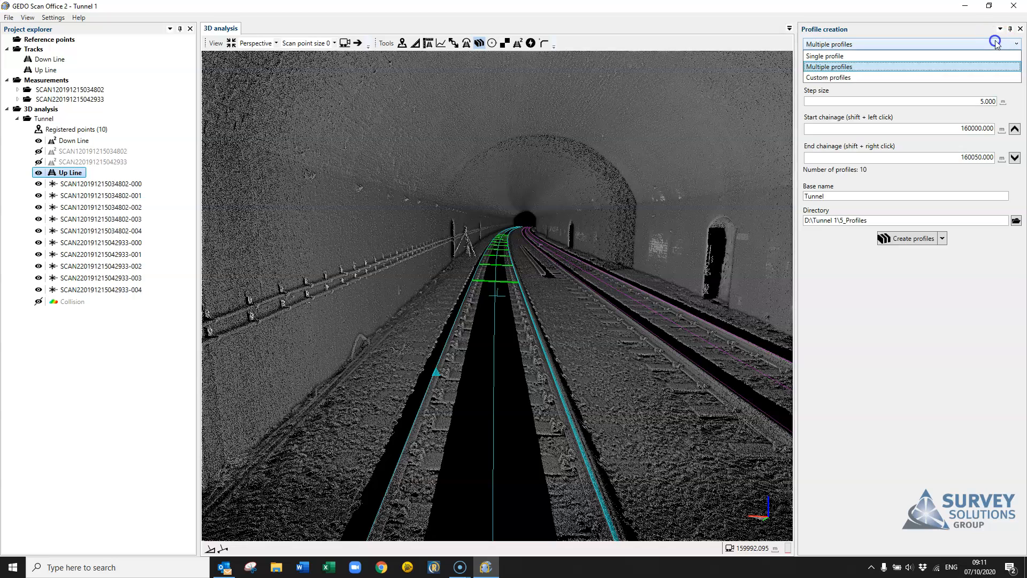
pyautogui.click(821, 79)
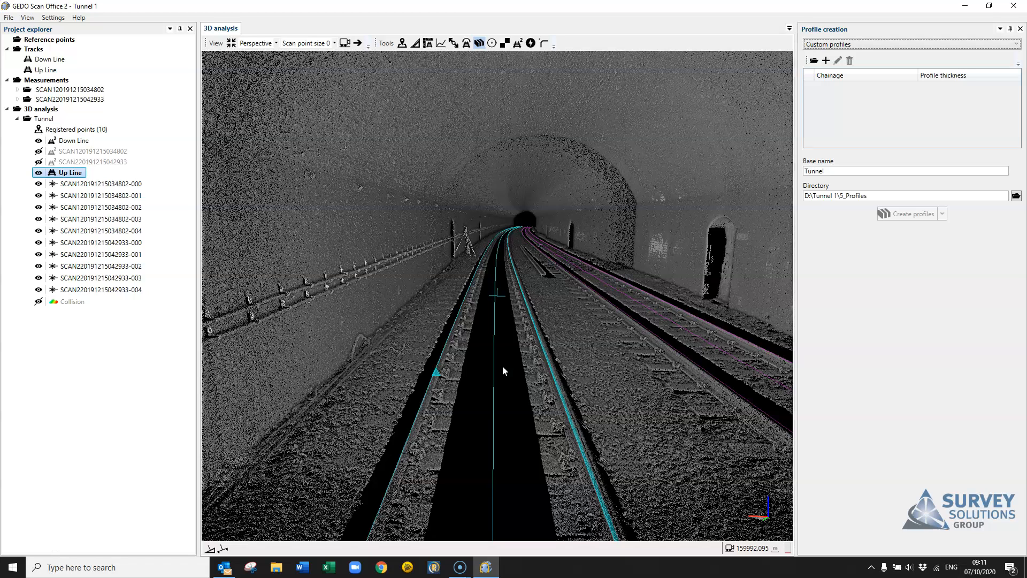
pyautogui.click(827, 61)
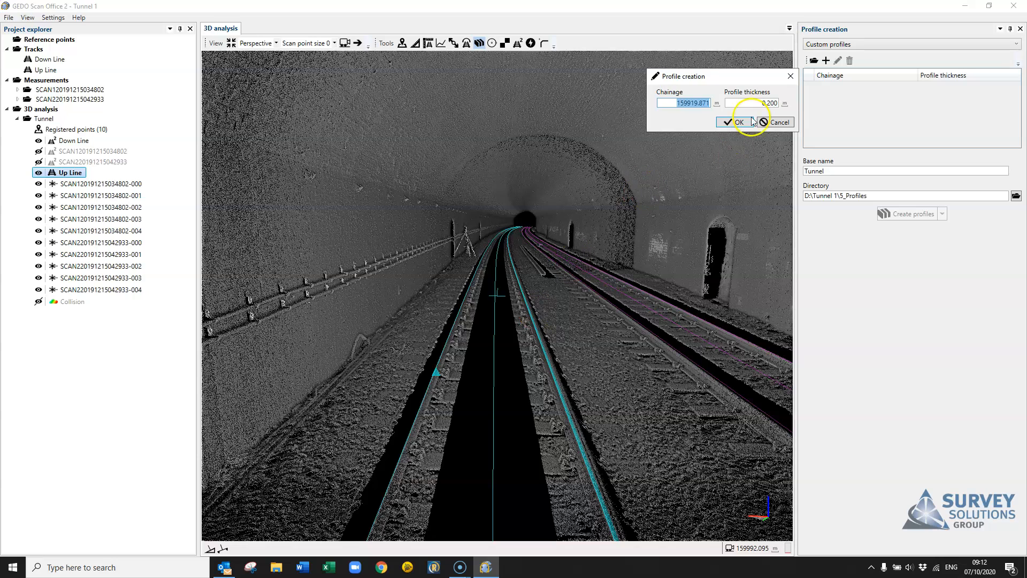
pyautogui.click(774, 123)
pyautogui.click(855, 45)
pyautogui.click(841, 67)
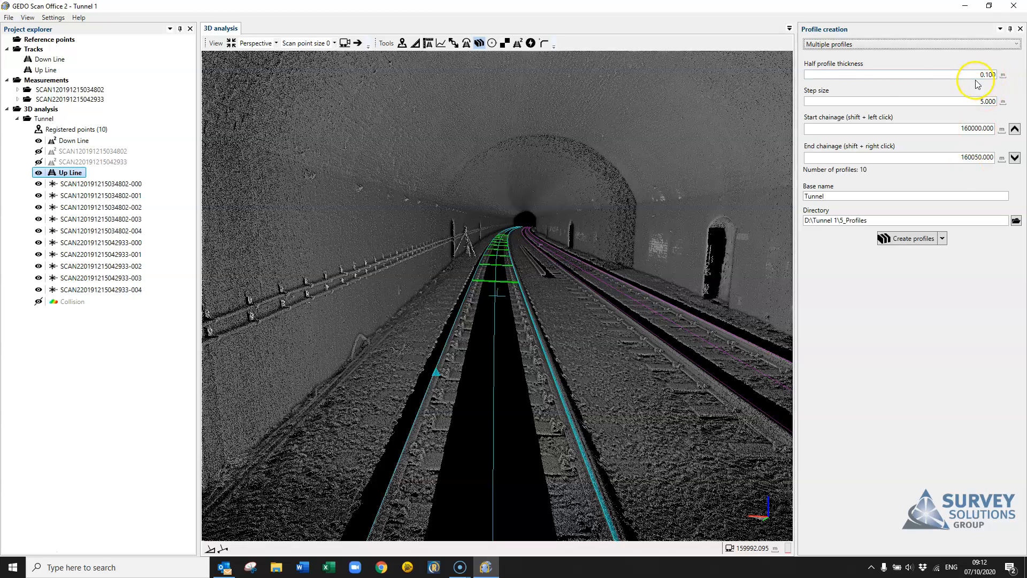
# Step: Create the multiple profiles and close profile creation
pyautogui.click(910, 239)
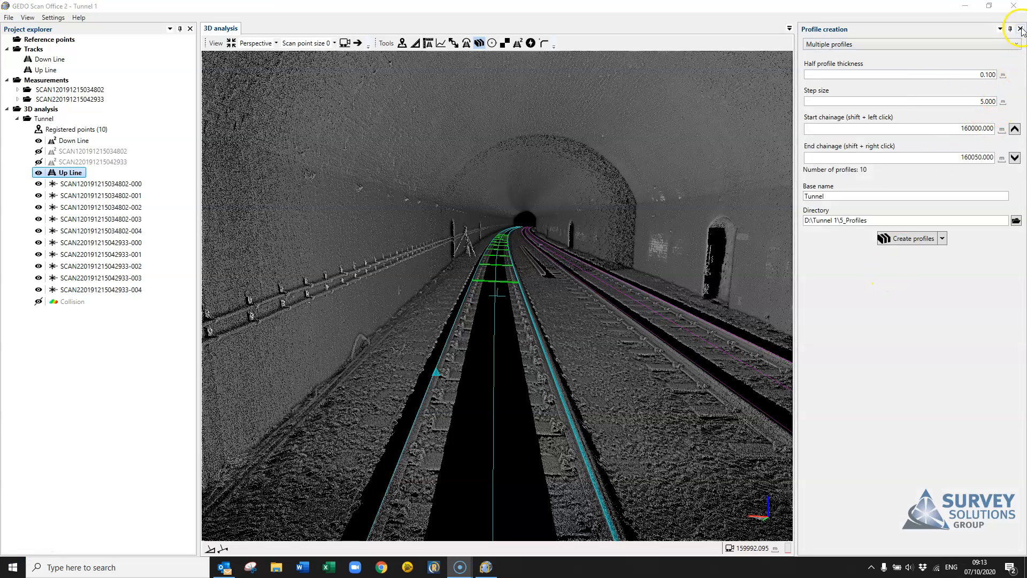
pyautogui.click(1020, 29)
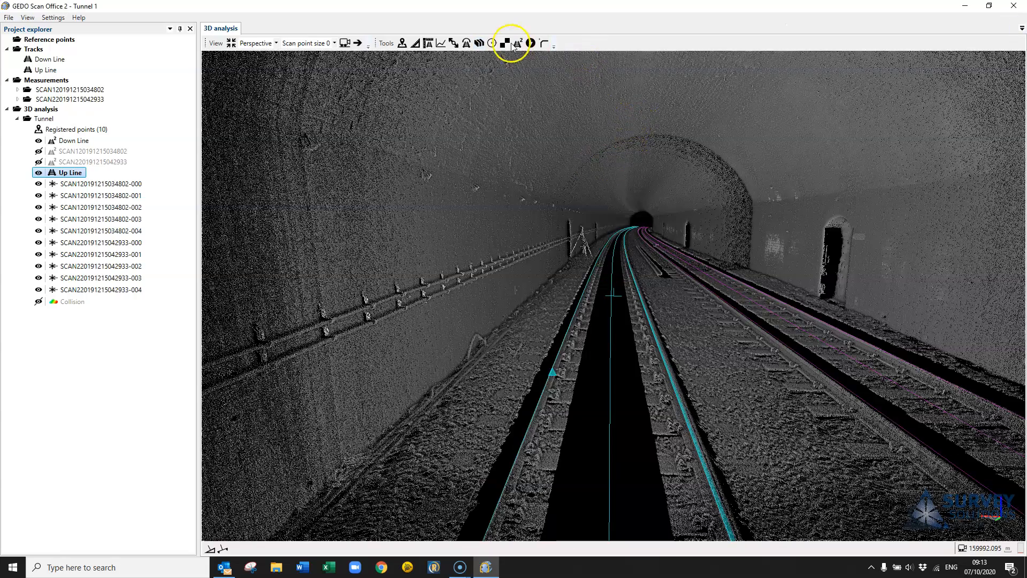
pyautogui.click(492, 43)
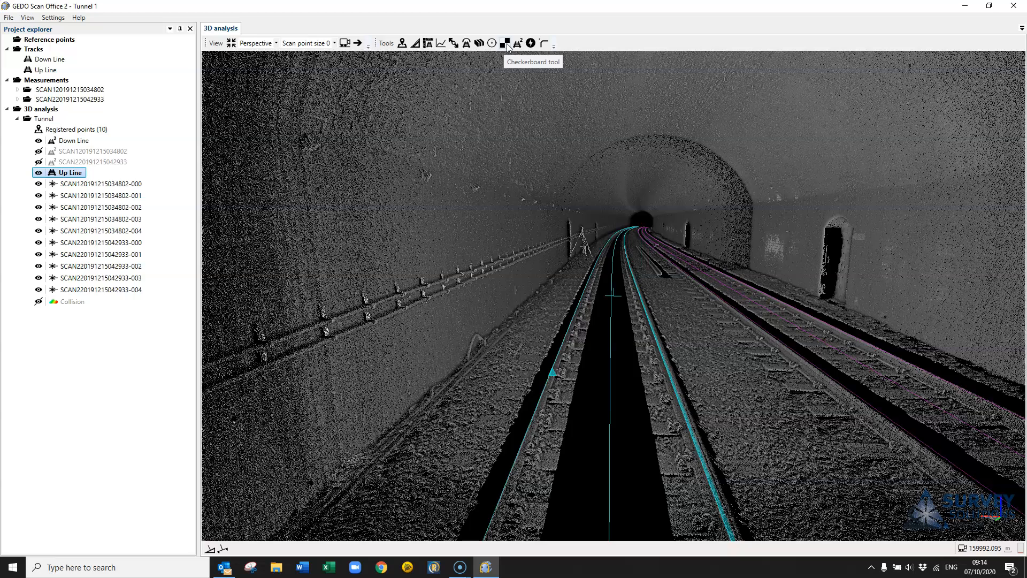
pyautogui.click(492, 44)
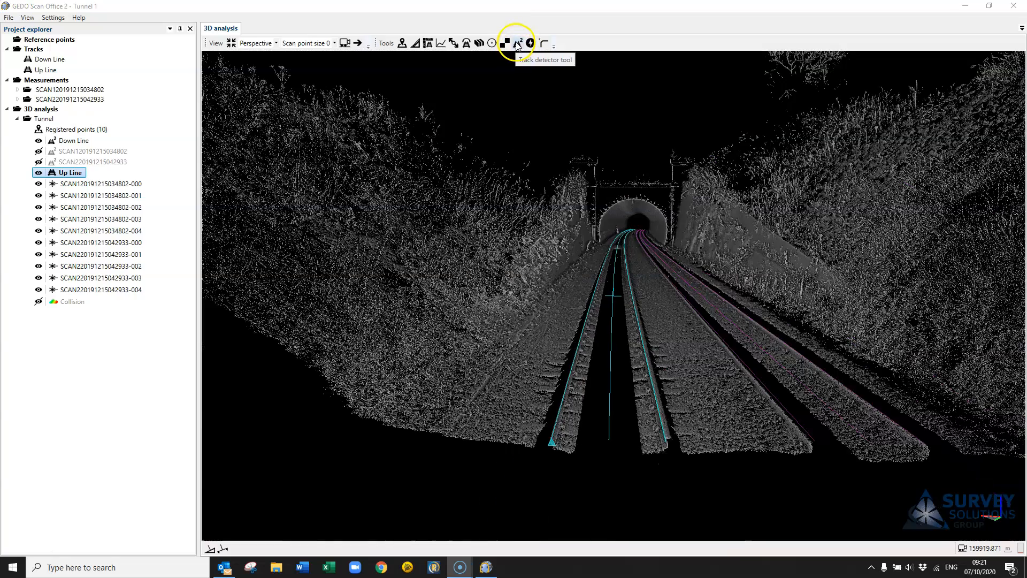
# Step: Open the track detector, choose UIC60 as the rail shape, and dismiss the search for a custom DXF rail shape
pyautogui.click(516, 44)
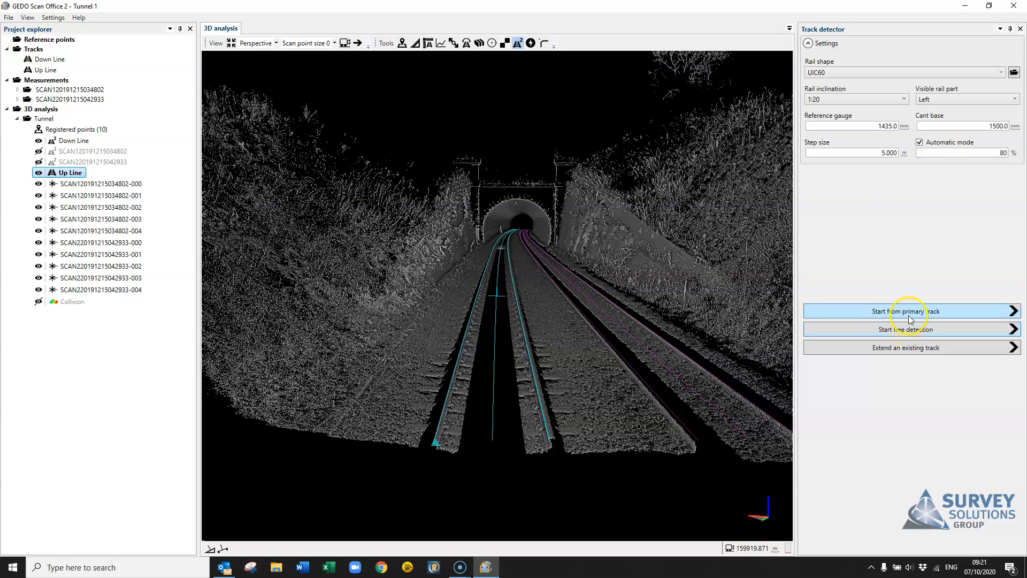
pyautogui.click(906, 349)
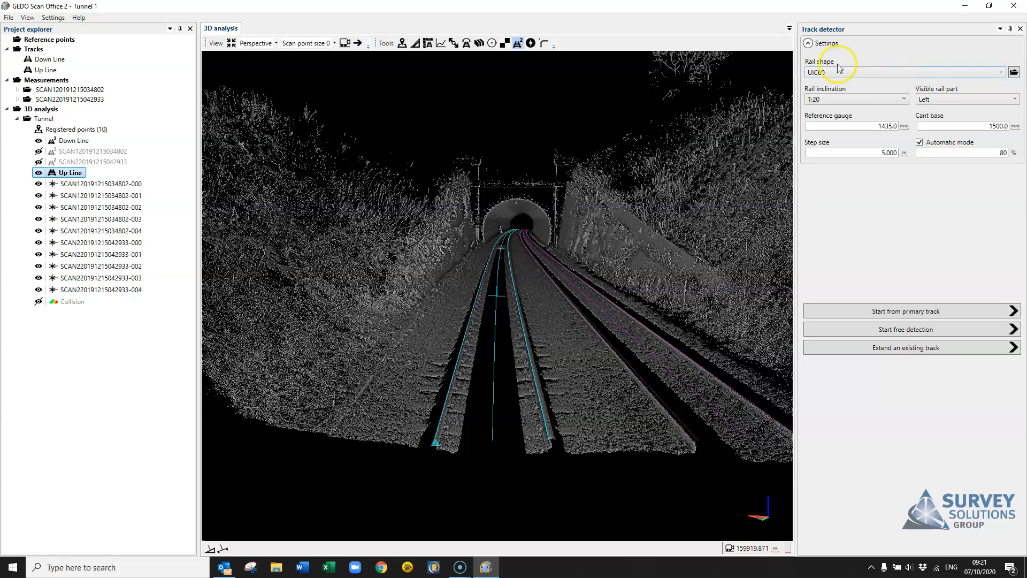
pyautogui.click(996, 73)
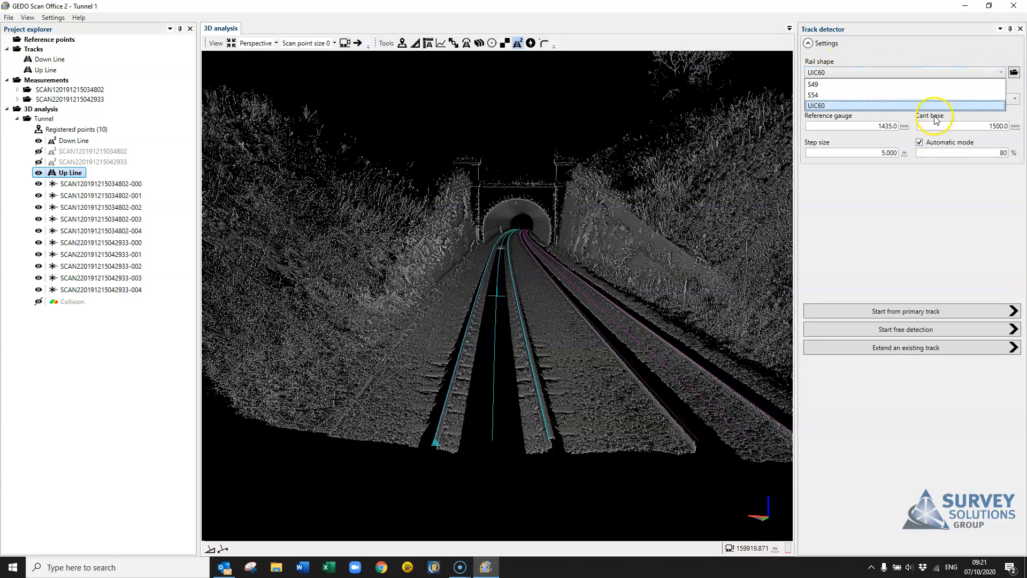
pyautogui.click(817, 105)
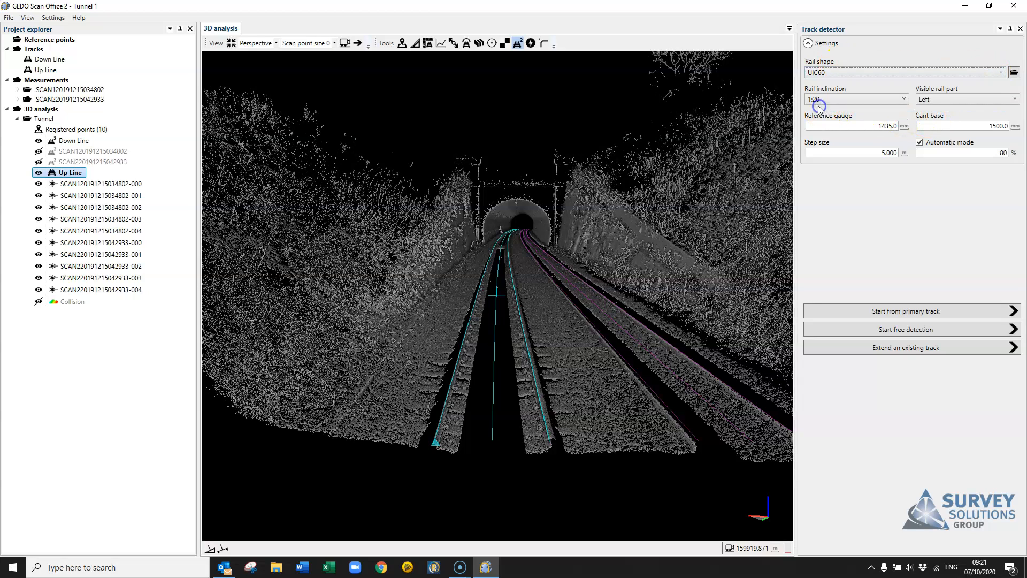
pyautogui.click(1014, 74)
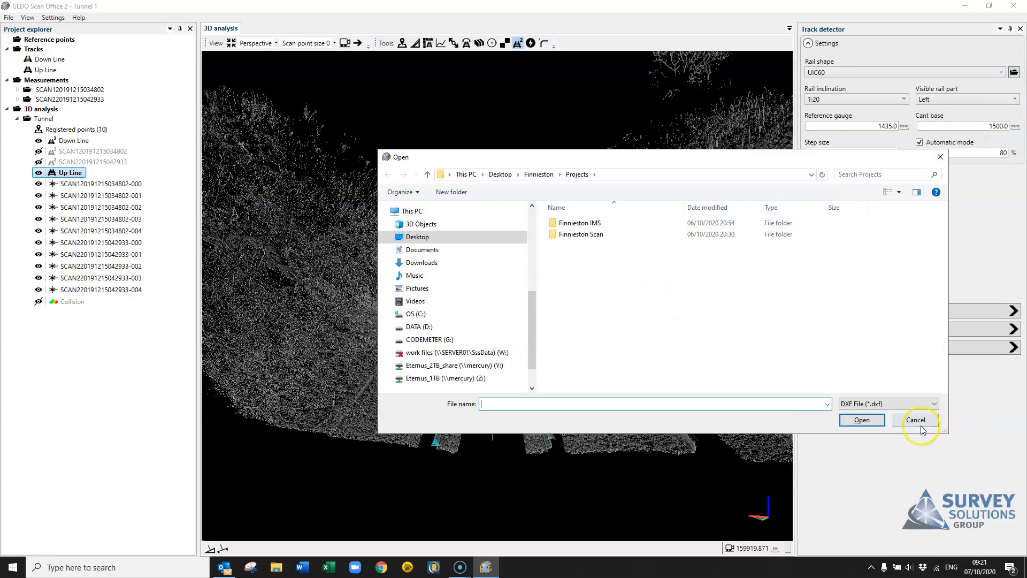
pyautogui.click(916, 420)
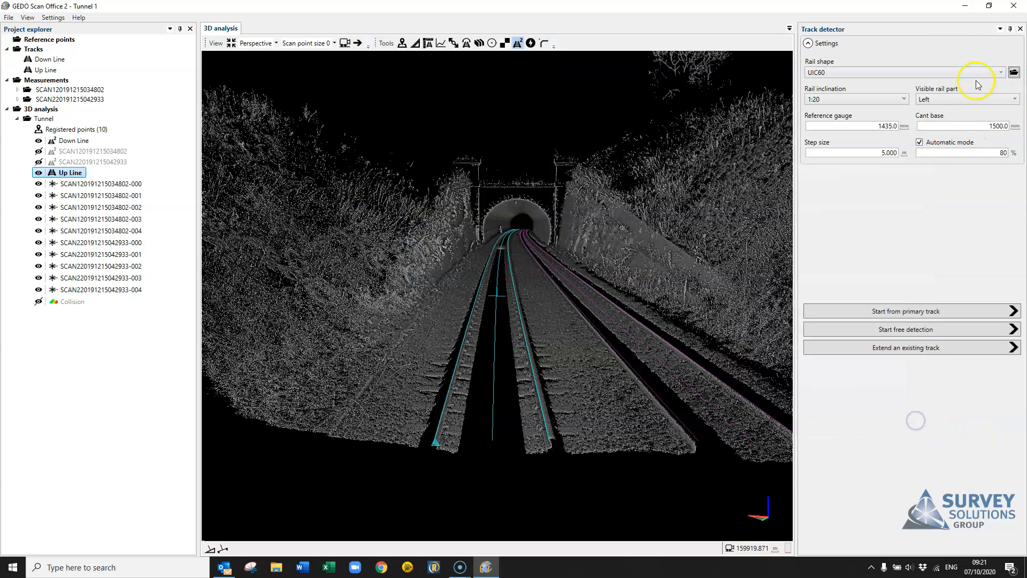
# Step: Choose 1:20 as the track detector's rail inclination, and review the visible rail part options while keeping Left
pyautogui.click(902, 98)
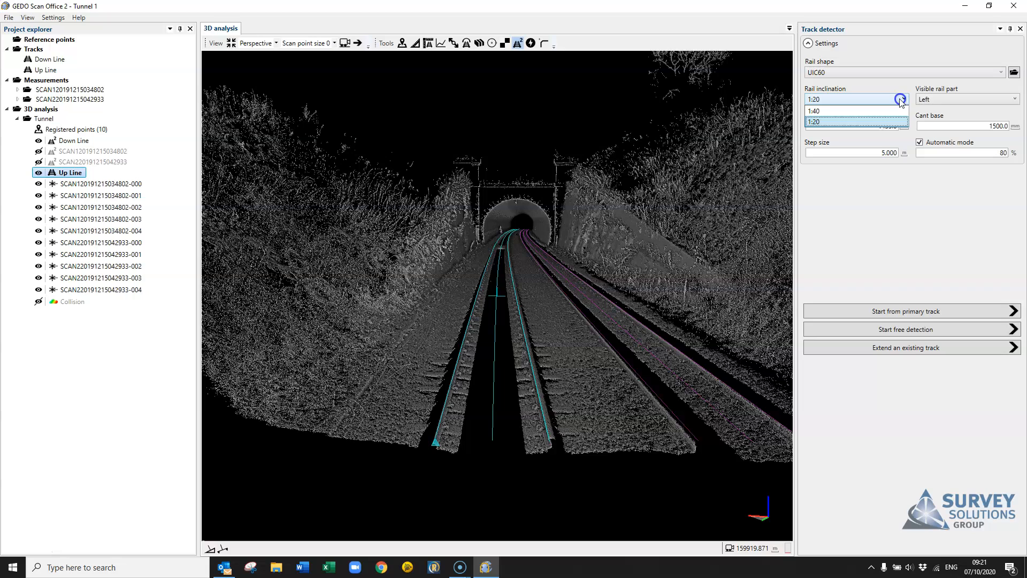
pyautogui.click(868, 121)
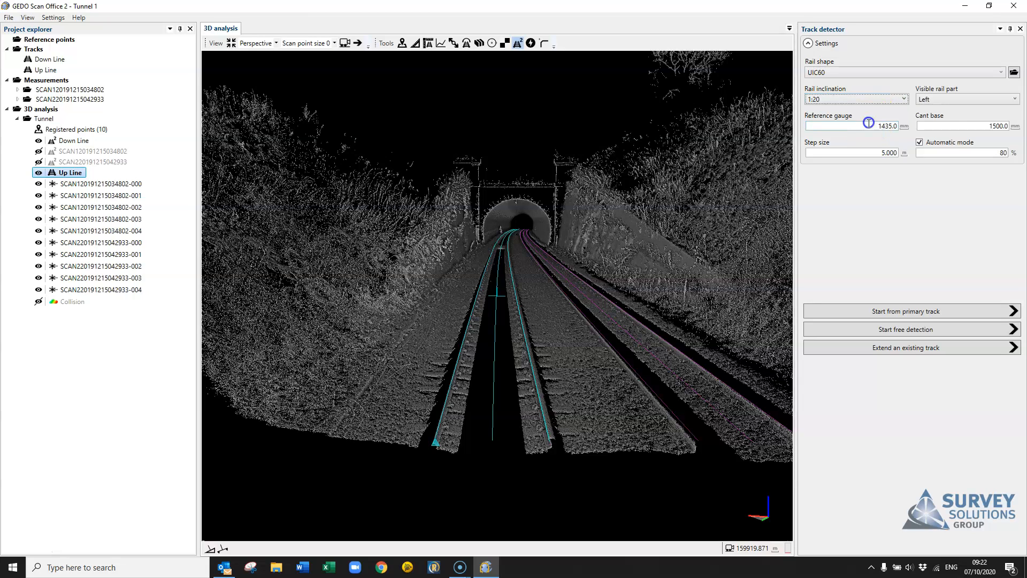
pyautogui.click(941, 100)
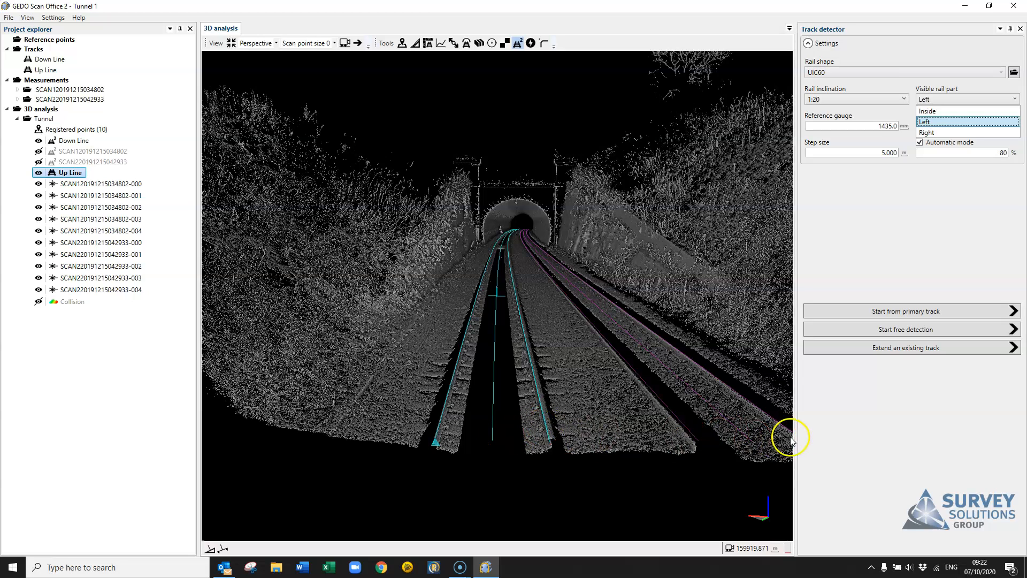
pyautogui.click(950, 209)
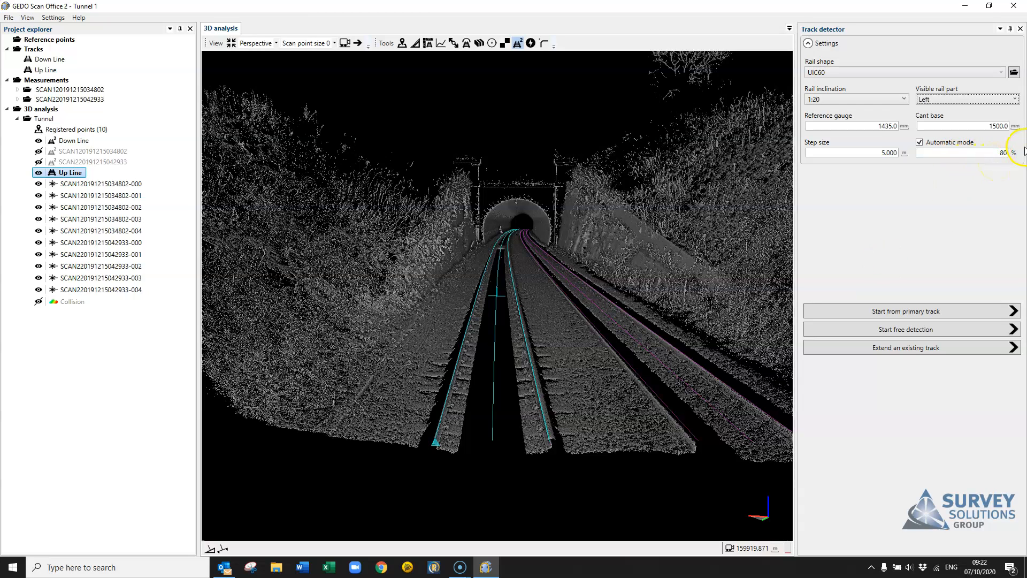
# Step: Start free detection and pick two points about one metre apart on top of the left rail of the Down-side purple-lined track
pyautogui.click(918, 329)
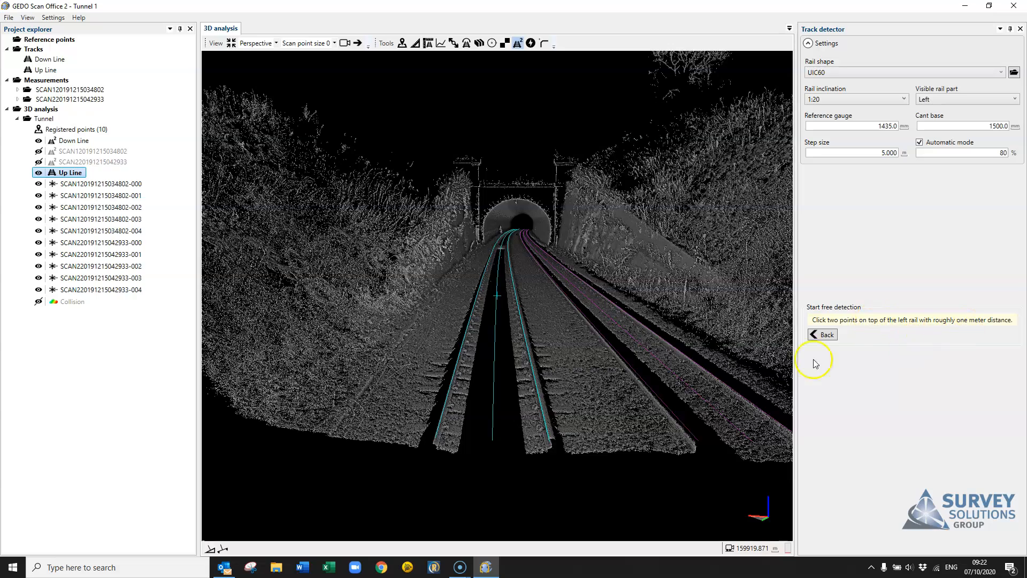
pyautogui.moveTo(696, 395); pyautogui.dragTo(561, 364)
pyautogui.moveTo(557, 379); pyautogui.dragTo(513, 431, button='right')
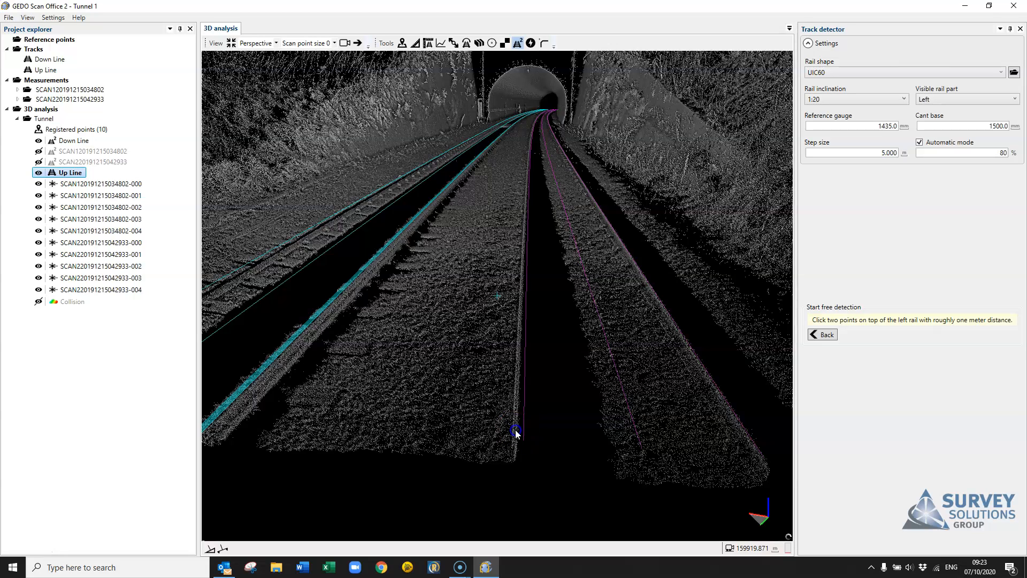
pyautogui.click(515, 429)
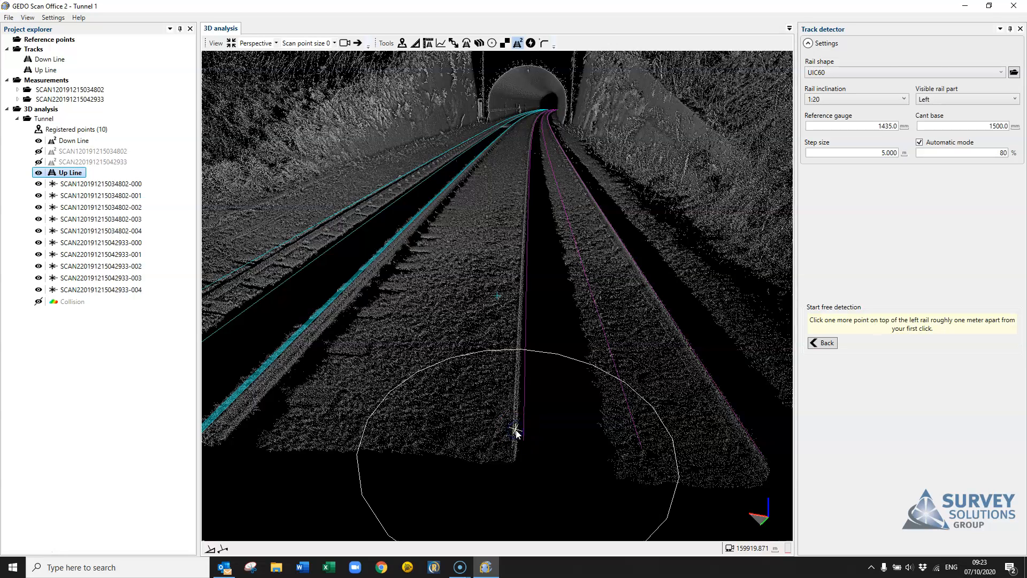
pyautogui.click(518, 352)
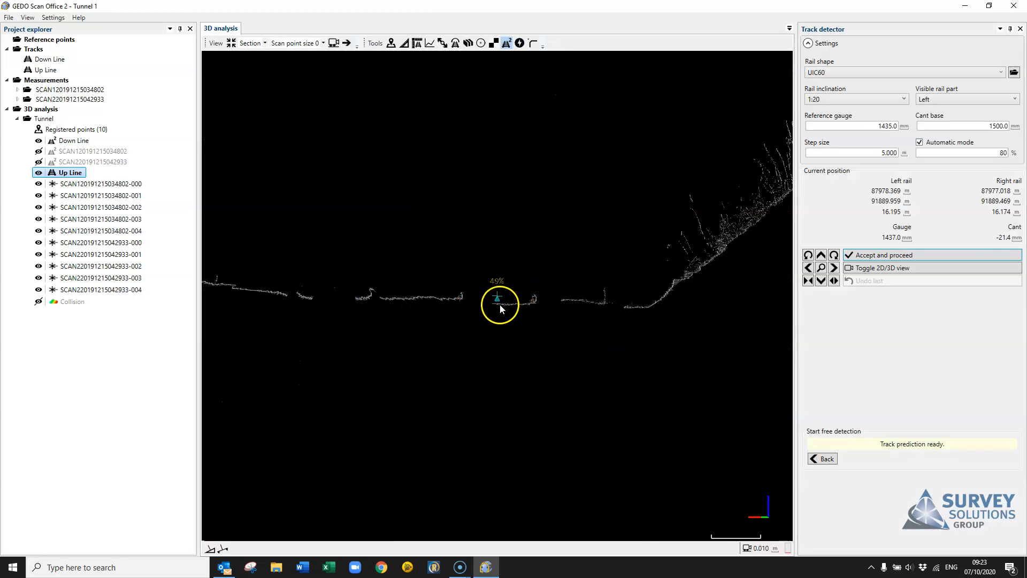
# Step: Fit the predicted rail profiles to the scanned rails at the first position by adjusting their inclination, sideways position and height
pyautogui.scroll(3, 508, 303)
pyautogui.scroll(2, 497, 319)
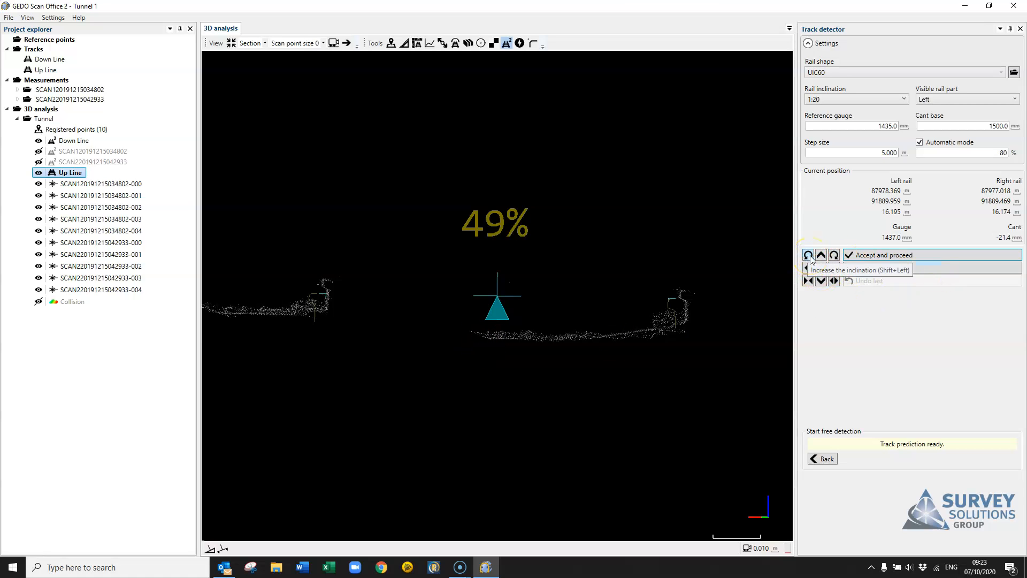
pyautogui.click(835, 256)
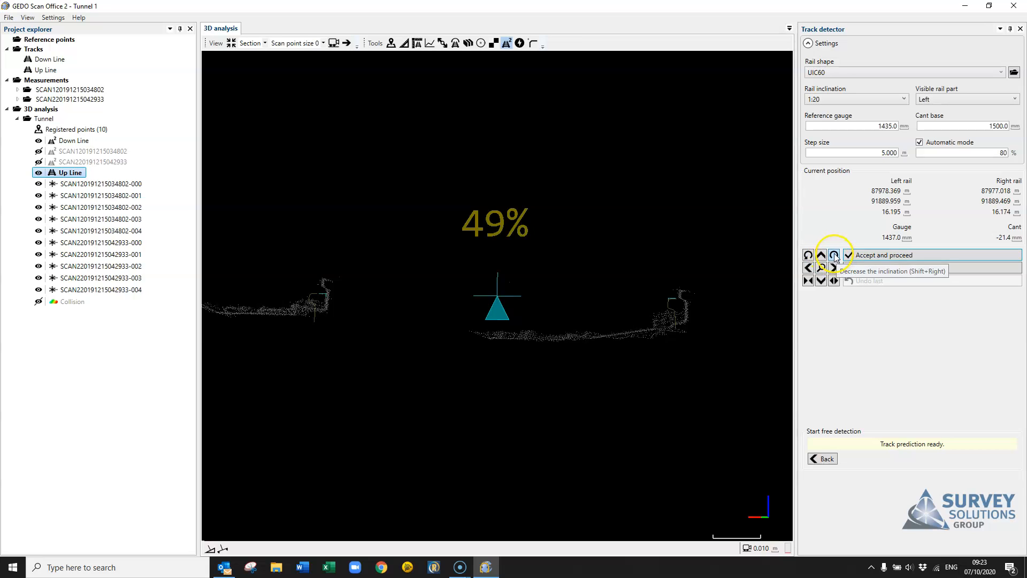
pyautogui.click(834, 255)
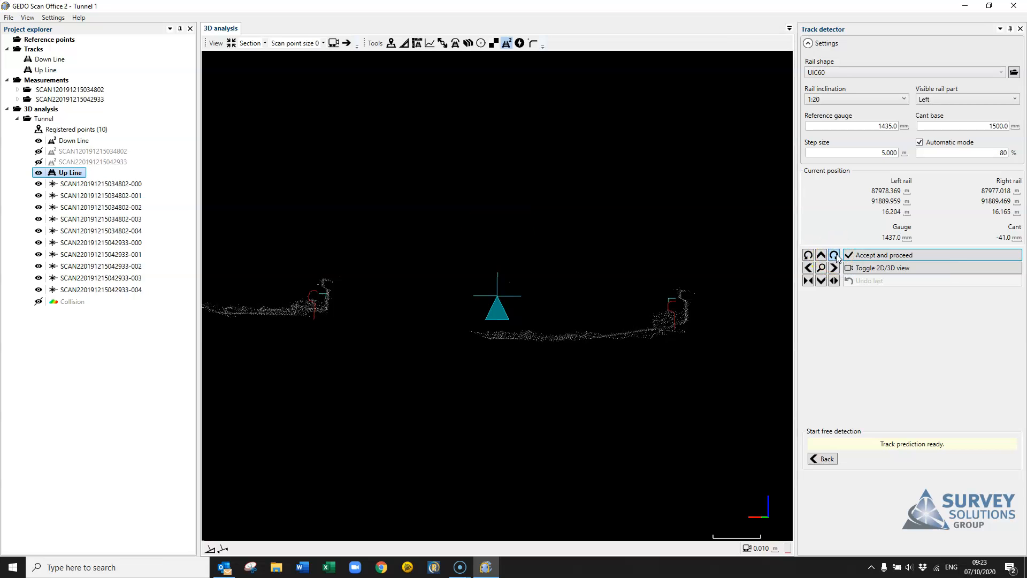
pyautogui.click(835, 255)
pyautogui.click(835, 256)
pyautogui.click(808, 255)
pyautogui.click(834, 268)
pyautogui.click(834, 268)
pyautogui.click(835, 268)
pyautogui.click(808, 255)
pyautogui.click(809, 256)
pyautogui.click(834, 268)
pyautogui.click(821, 256)
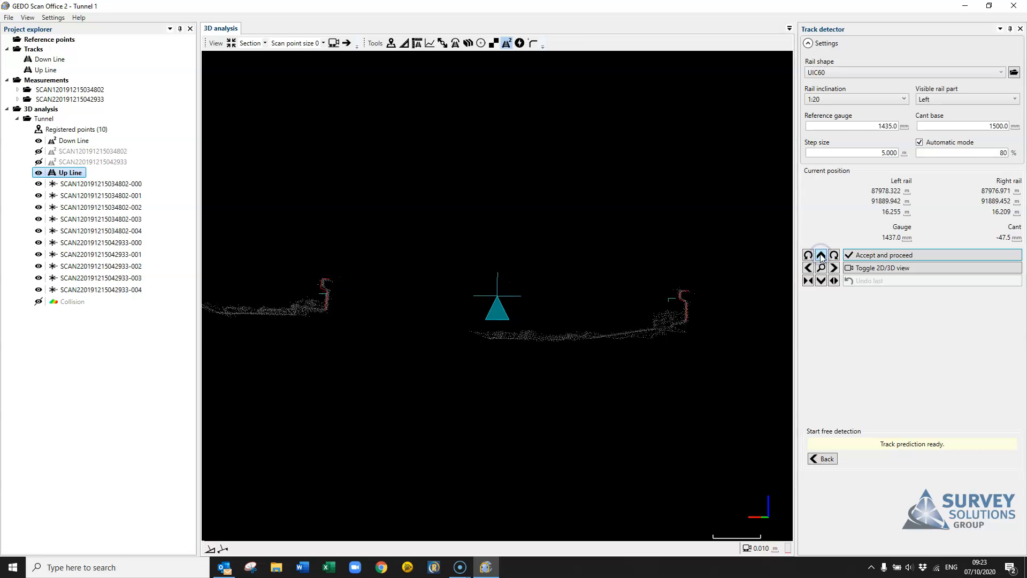
# Step: Narrow the gauge to 1.431 m, fine-tune the sideways position and accept the first track position
pyautogui.click(808, 280)
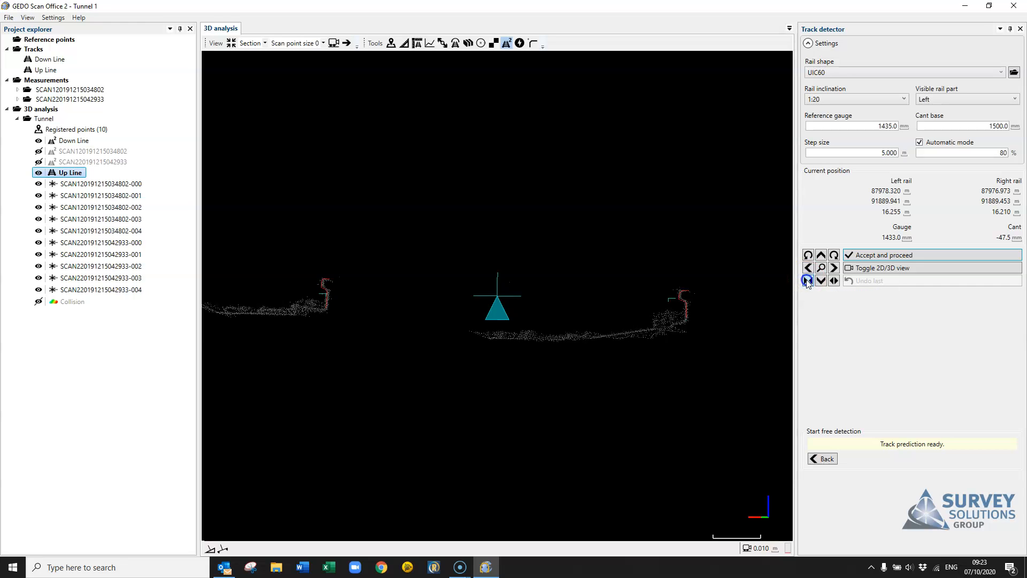
pyautogui.click(835, 269)
pyautogui.click(873, 257)
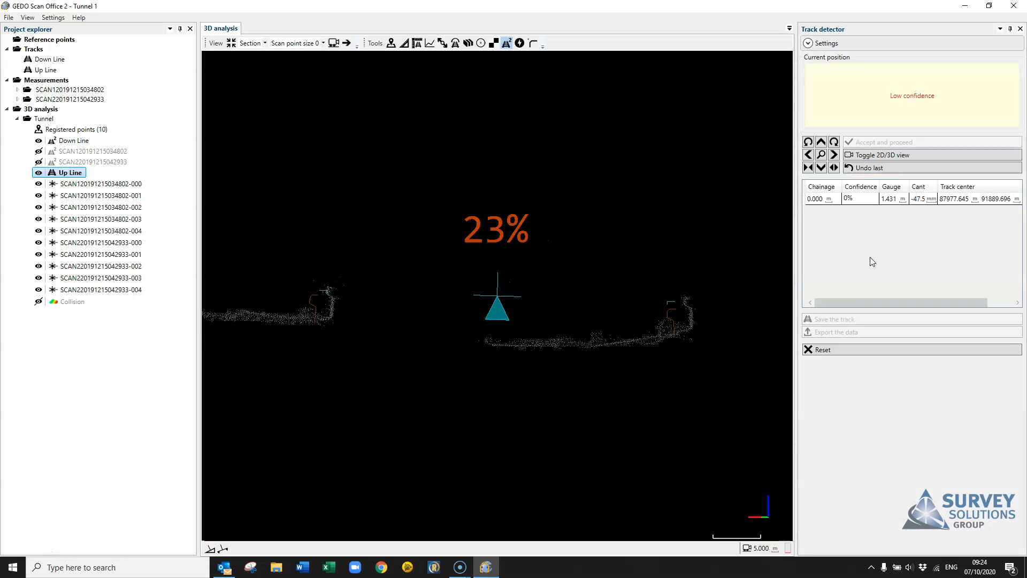
# Step: Align the rail profiles with the scan at chainage 5.000 m, then accept the position to run automatic detection along the track
pyautogui.click(834, 155)
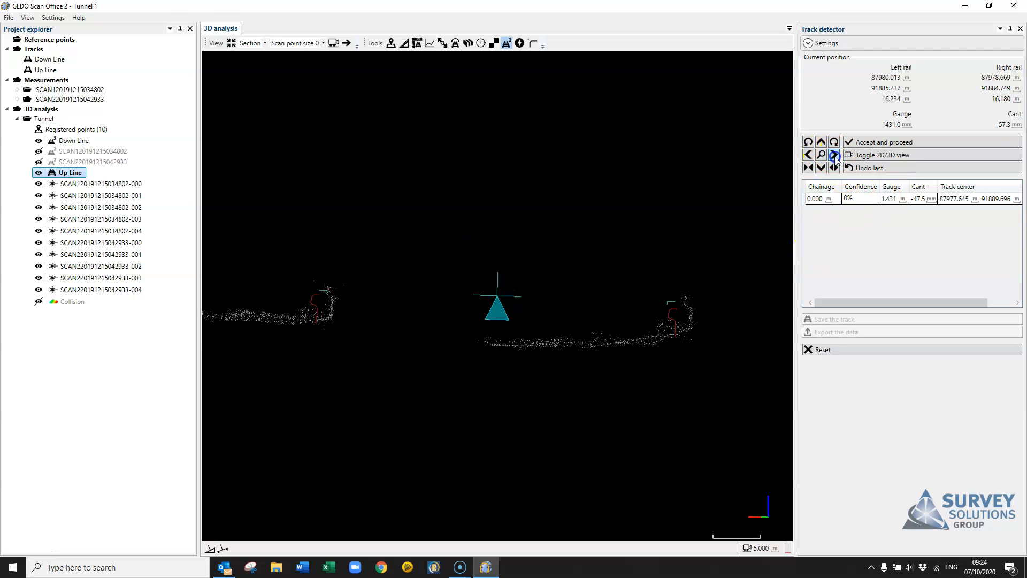
pyautogui.click(834, 155)
pyautogui.click(834, 155)
pyautogui.click(822, 141)
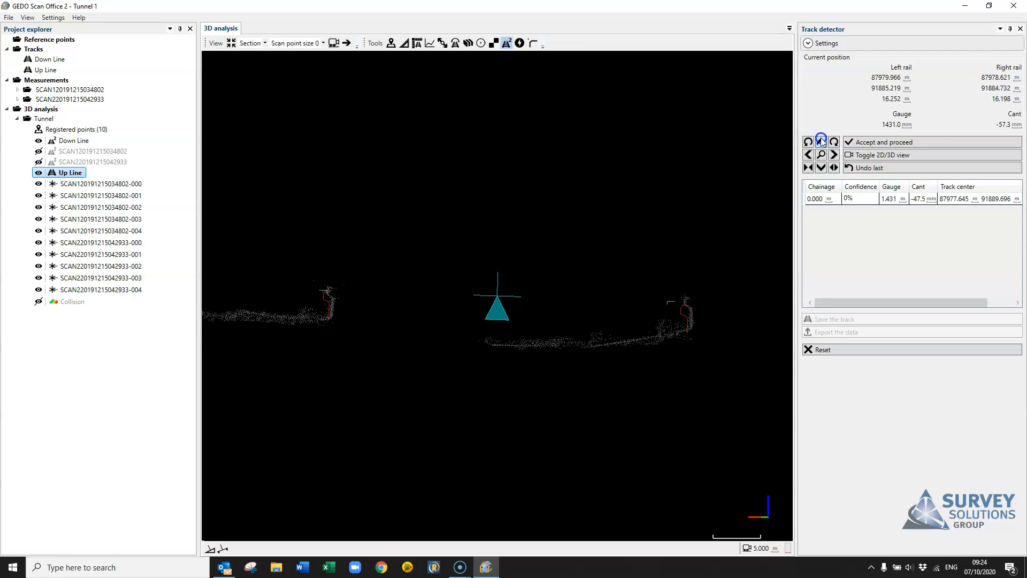
pyautogui.click(820, 140)
pyautogui.click(834, 155)
pyautogui.click(808, 142)
pyautogui.click(821, 156)
pyautogui.click(806, 156)
pyautogui.click(821, 168)
pyautogui.click(870, 143)
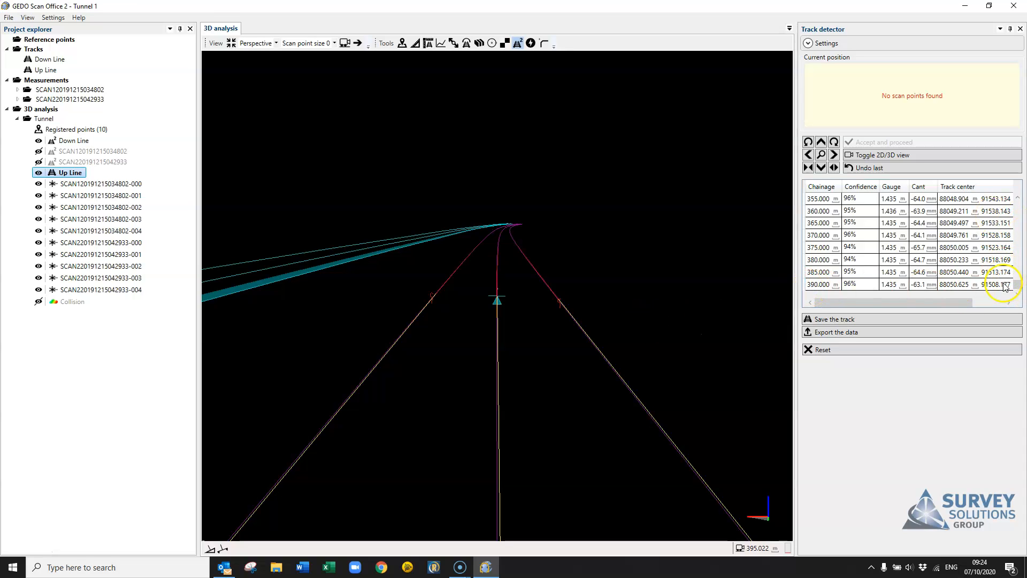
# Step: Review the detected track's chainage, confidence, gauge, cant and track center values from start to end
pyautogui.moveTo(1018, 285); pyautogui.dragTo(1019, 186)
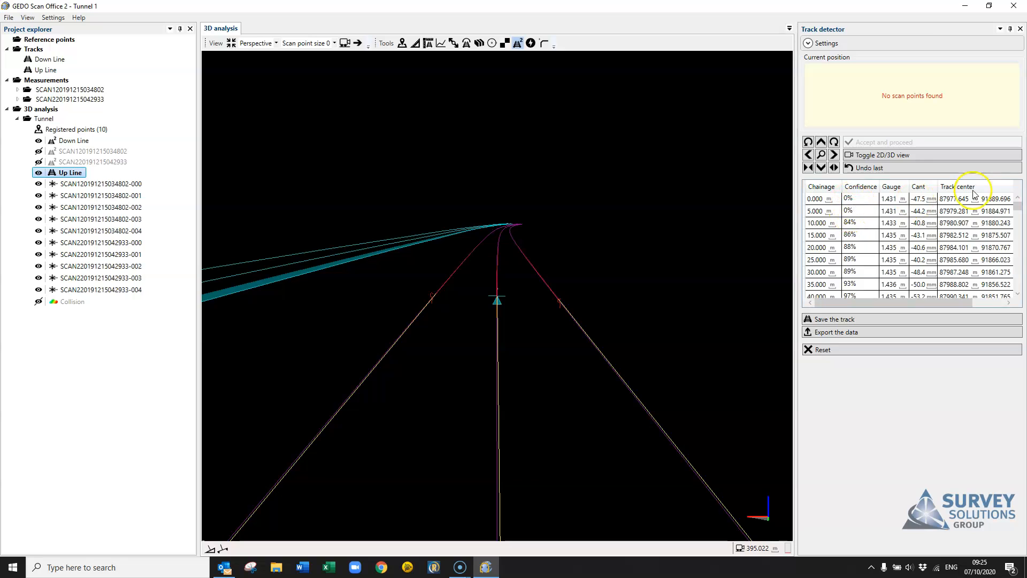
pyautogui.scroll(-15, 914, 220)
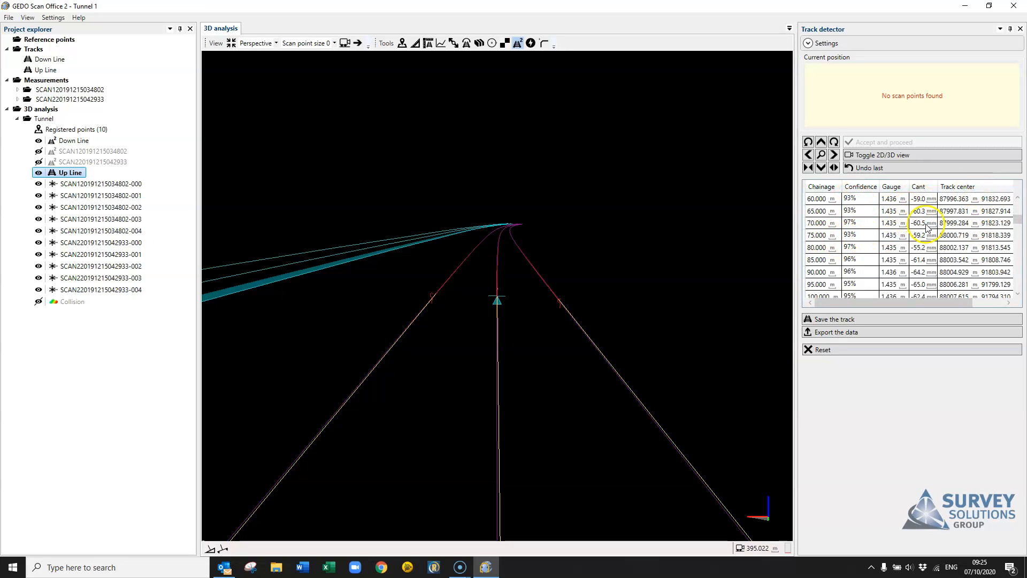
pyautogui.scroll(-9, 921, 272)
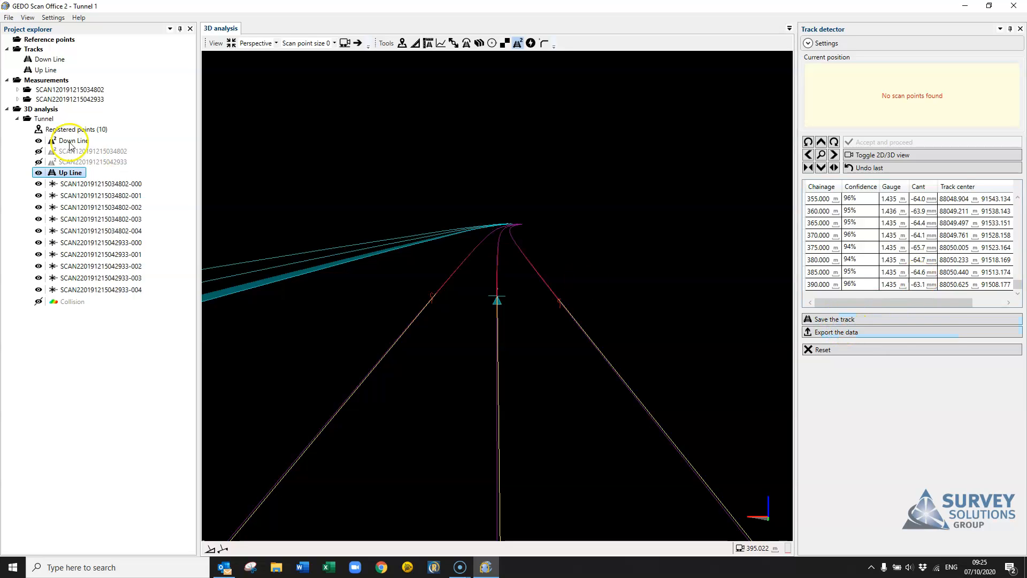
# Step: Check the file types for exporting the detected track data, keep Comma Separated Files (*.csv), and cancel the export
pyautogui.click(836, 333)
pyautogui.click(525, 396)
pyautogui.click(524, 407)
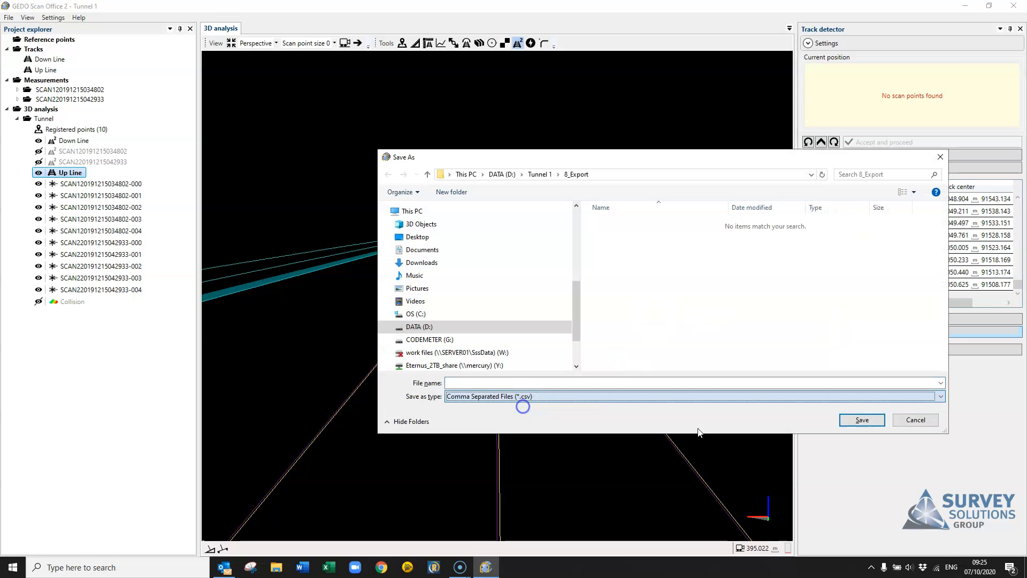
pyautogui.click(916, 421)
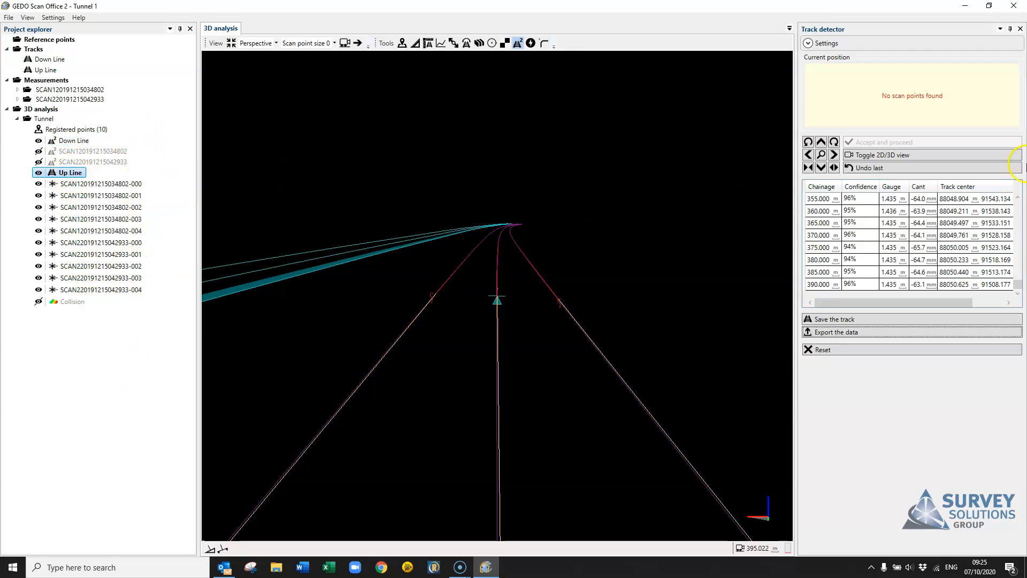
# Step: Reset the track detection, discarding all detected data, and close the track detector
pyautogui.click(838, 352)
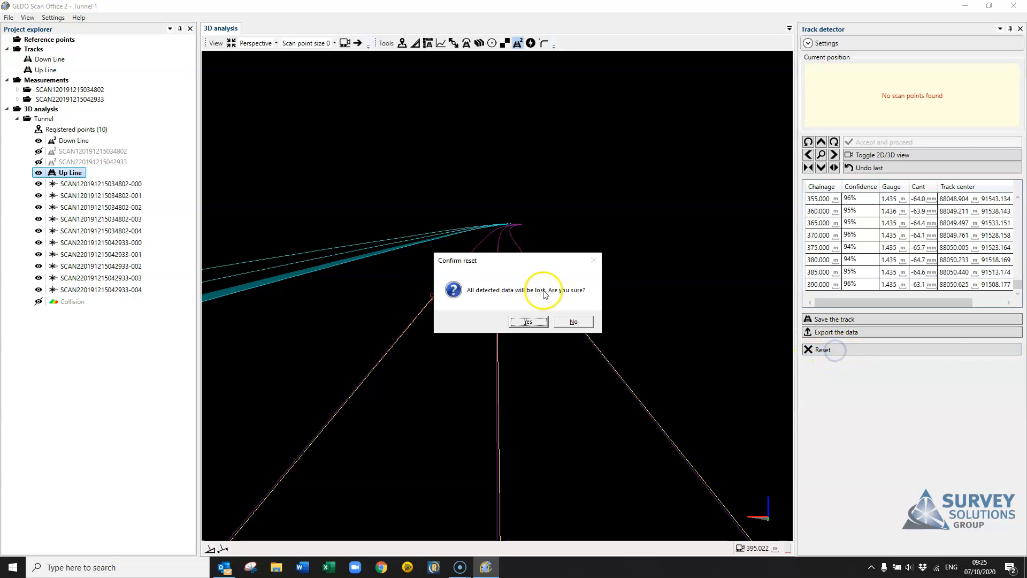
pyautogui.click(528, 321)
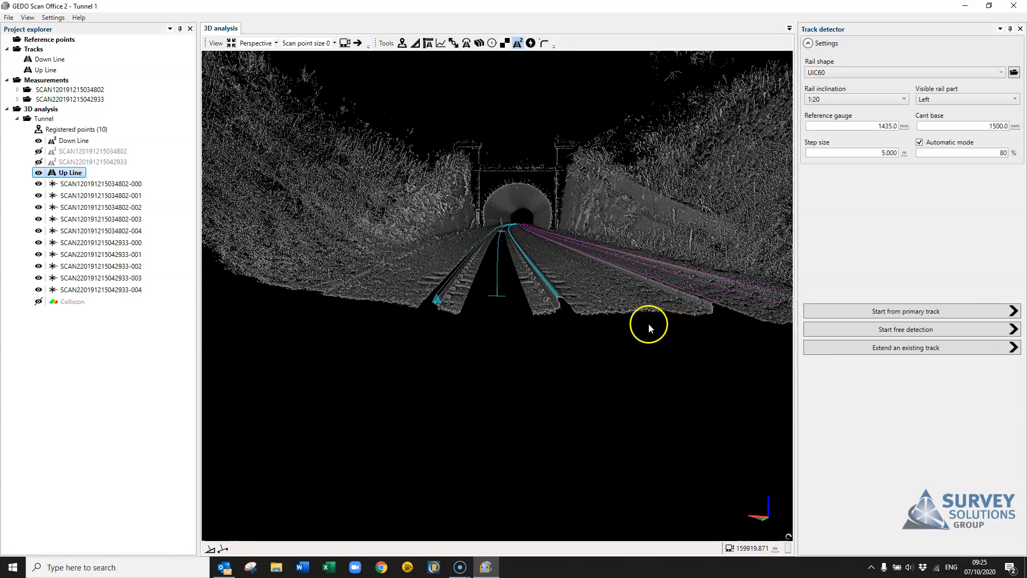
pyautogui.click(1020, 29)
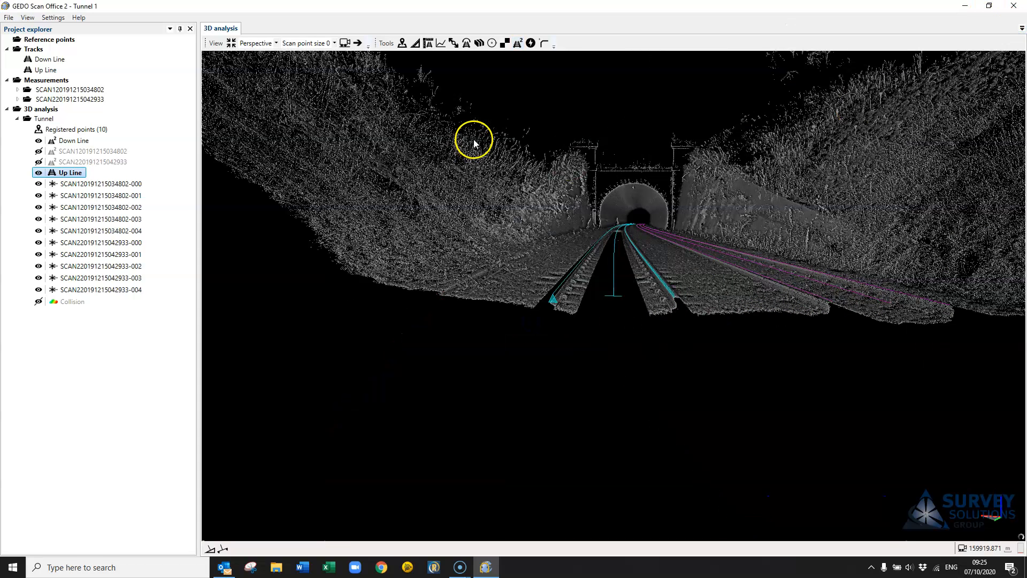
# Step: Tilt the 3D view and move closer to the tracks leading into the tunnel portal
pyautogui.moveTo(672, 260); pyautogui.dragTo(673, 316)
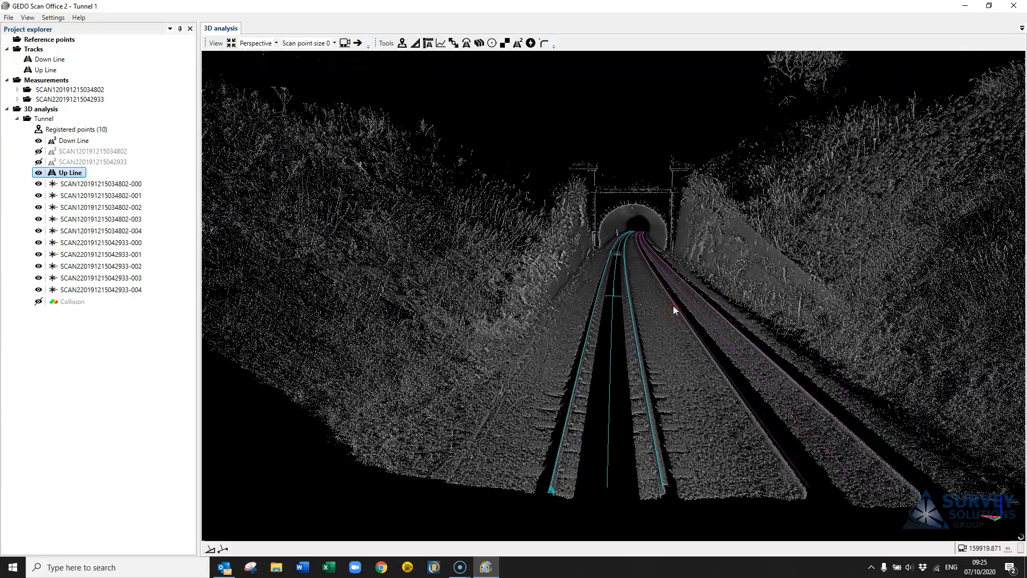
pyautogui.click(544, 44)
pyautogui.scroll(3, 638, 265)
pyautogui.click(675, 279)
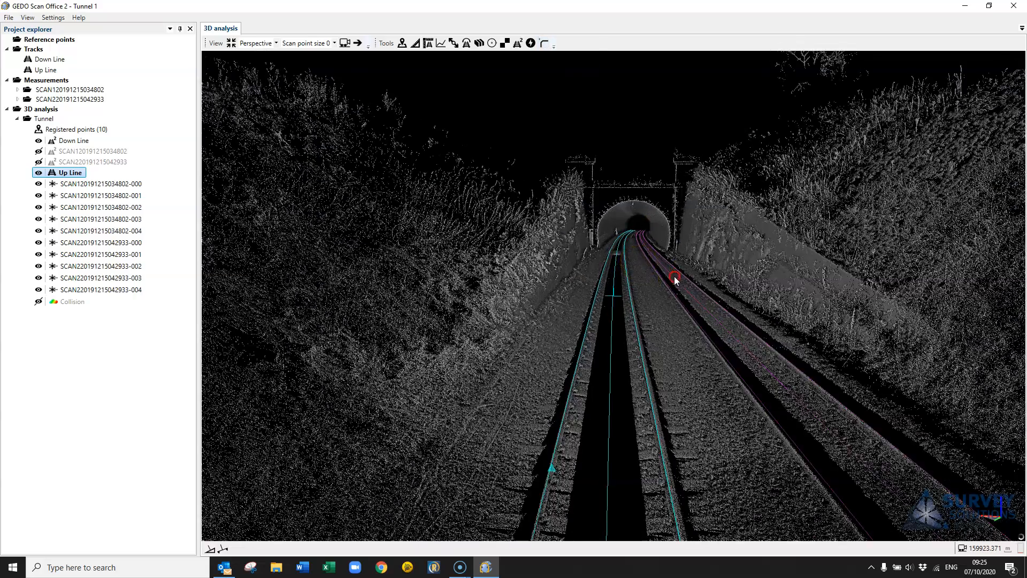